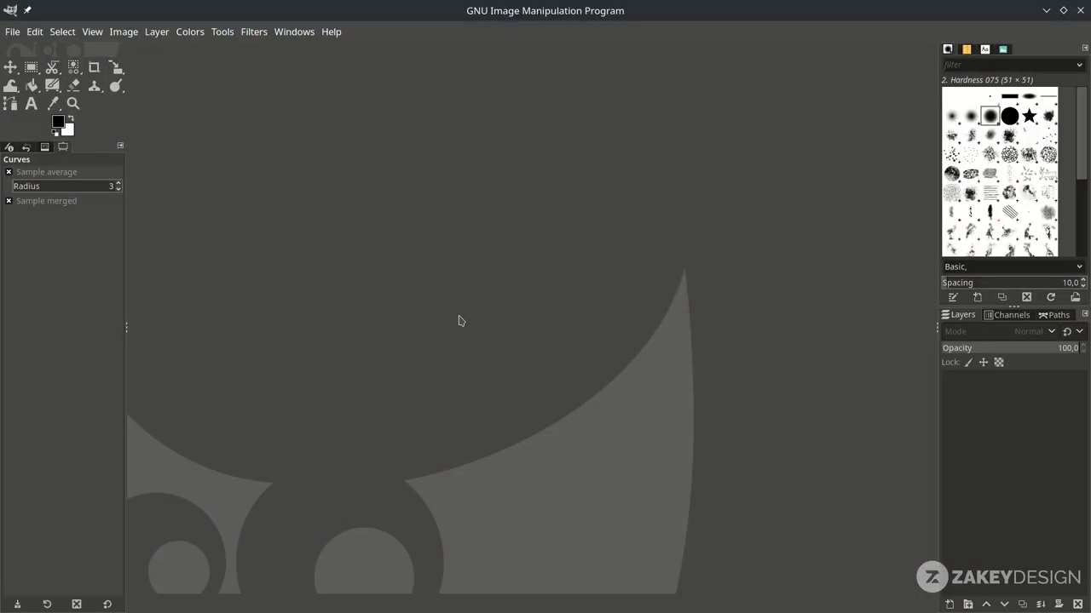
# - Create a new image from the A4 (300 ppi) template
pyautogui.click(15, 33)
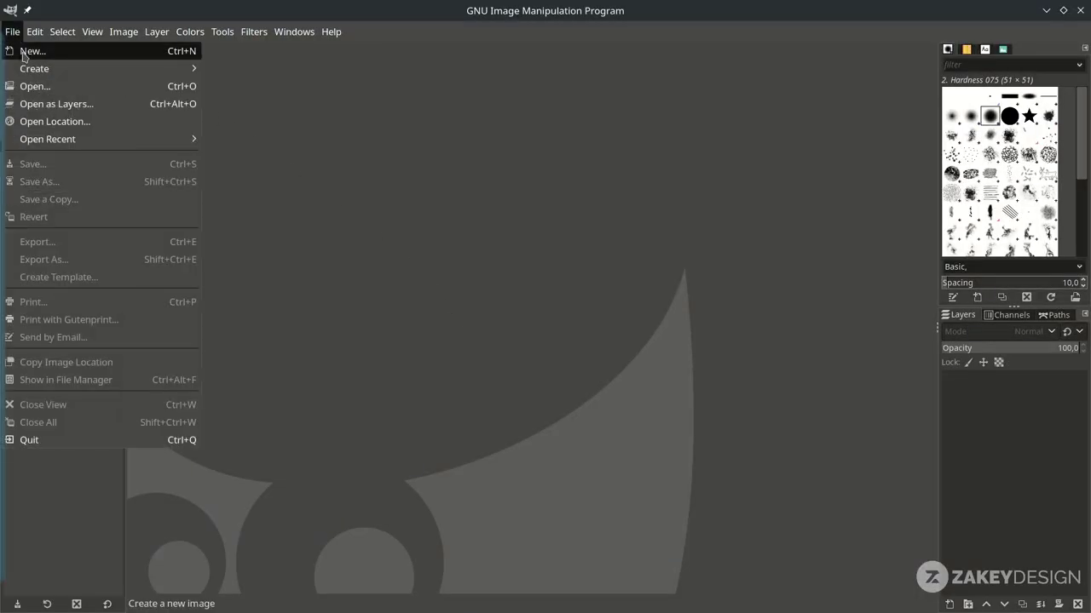
pyautogui.click(31, 51)
pyautogui.click(608, 219)
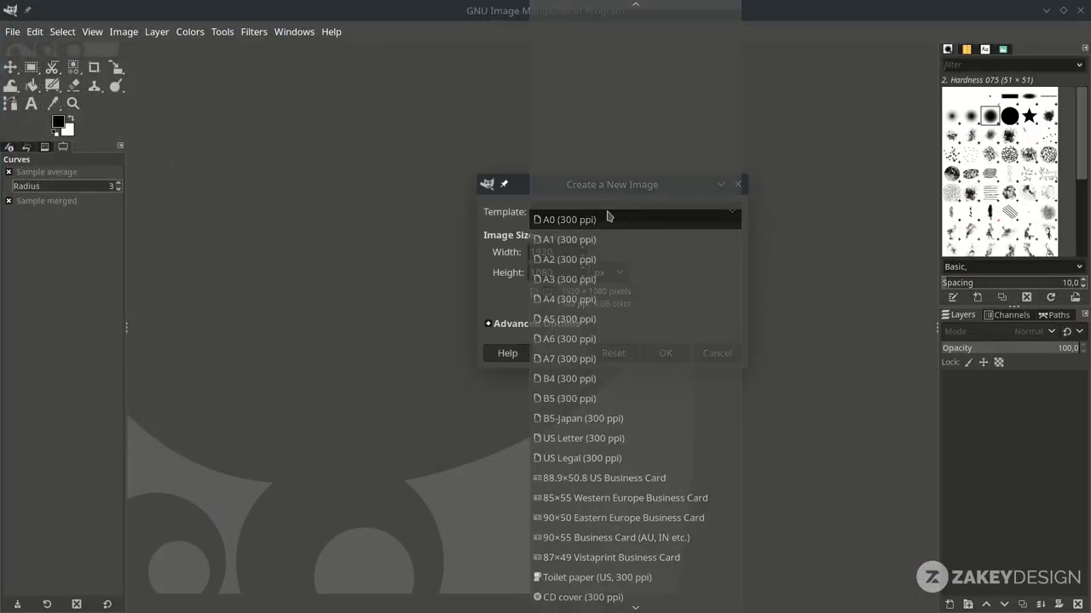
pyautogui.click(601, 303)
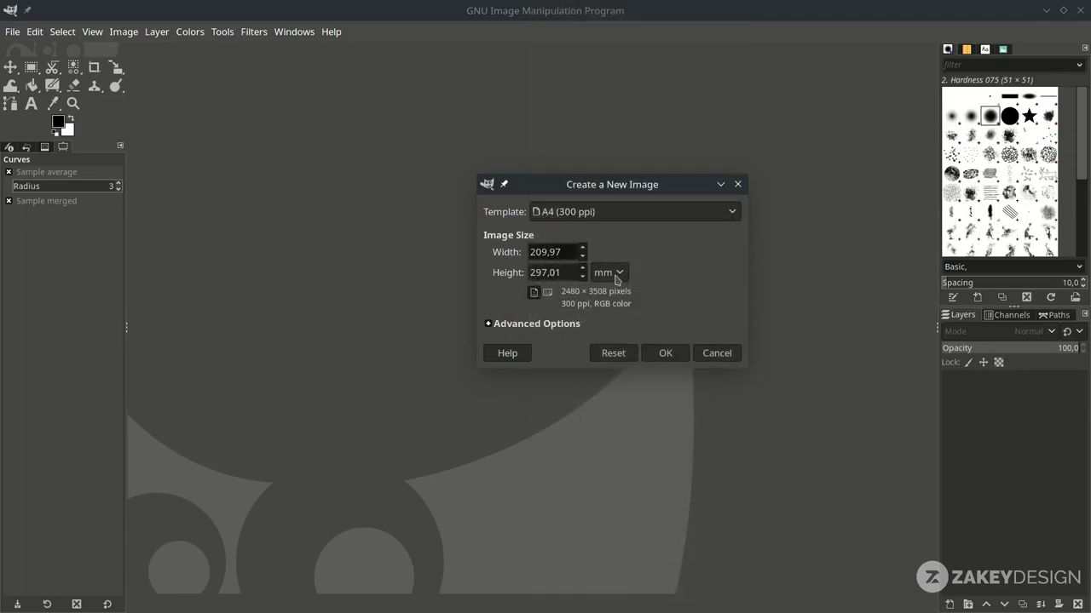
pyautogui.click(665, 356)
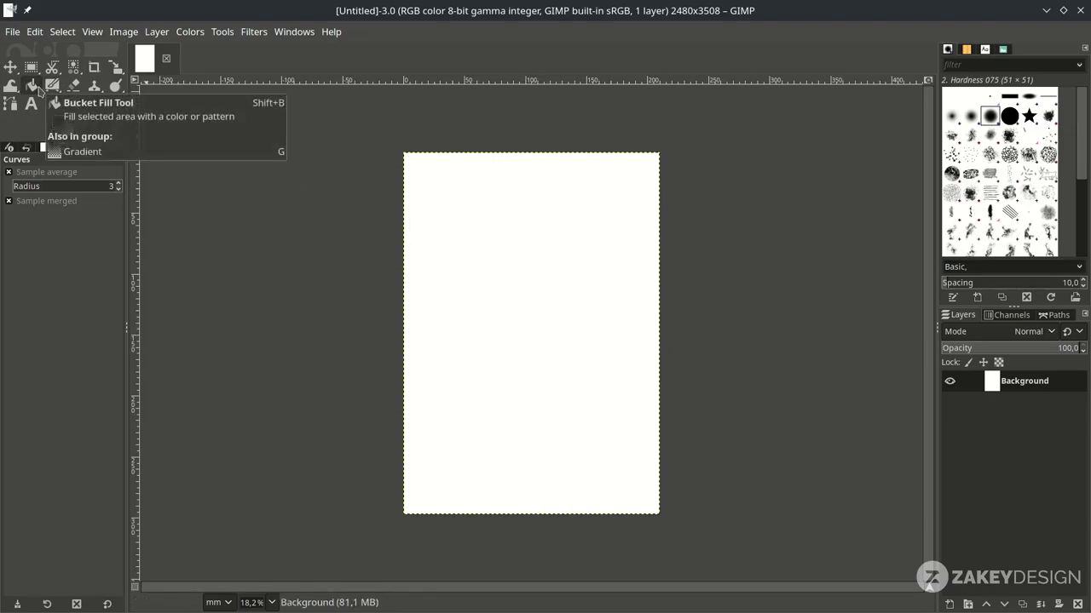
# - Fill the Background layer with black and save the image as pizza-zakeydesign.com.xcf
pyautogui.click(34, 86)
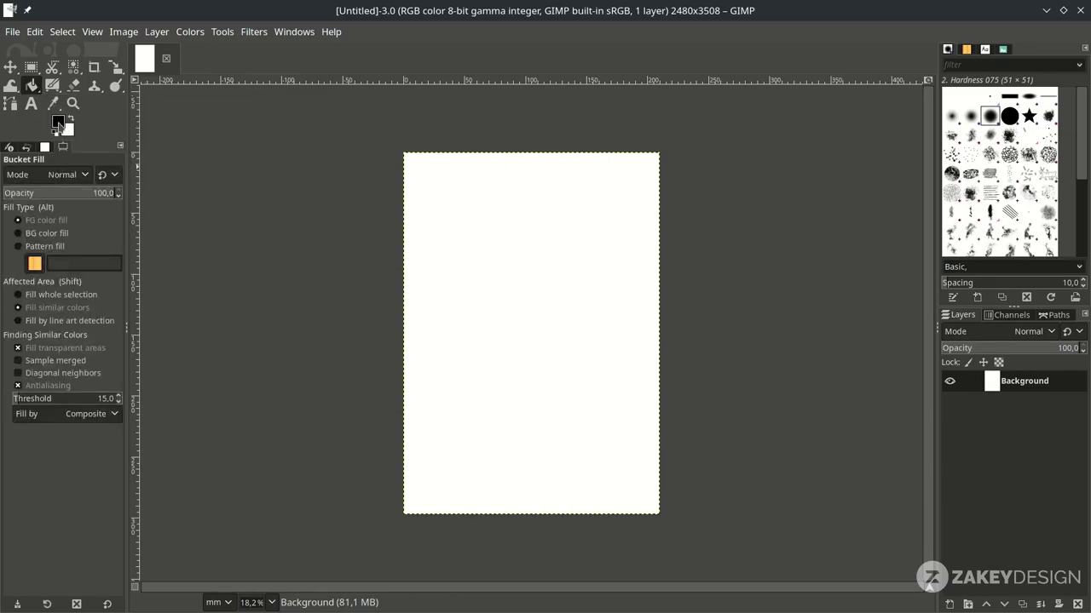
pyautogui.click(488, 300)
pyautogui.hotkey('ctrl', 's')
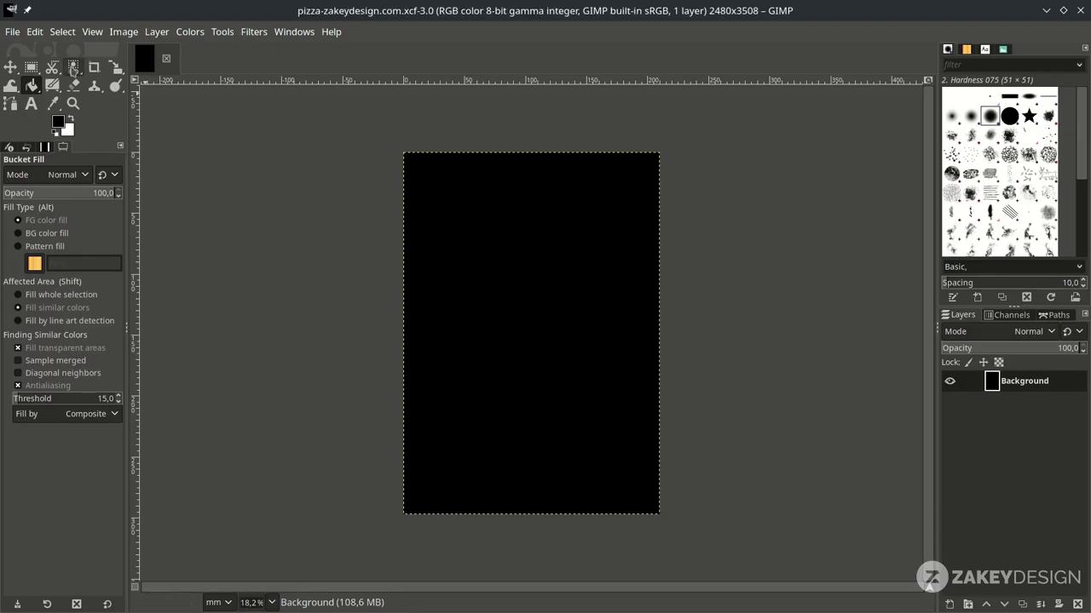
# - Open pizza-5107039.xcf as a separate image
pyautogui.click(12, 32)
pyautogui.click(33, 86)
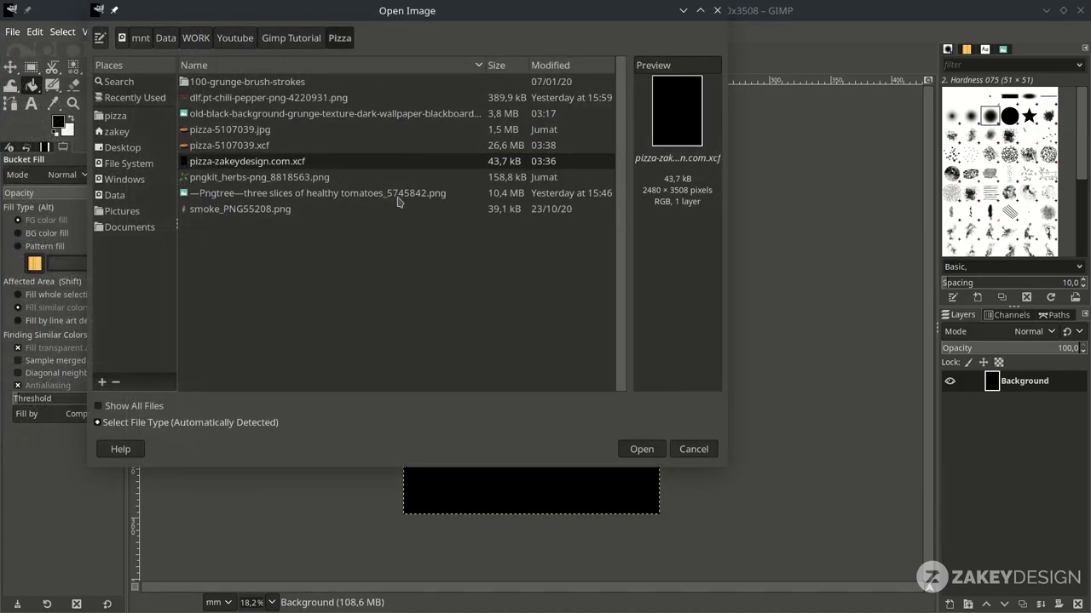
pyautogui.doubleClick(256, 145)
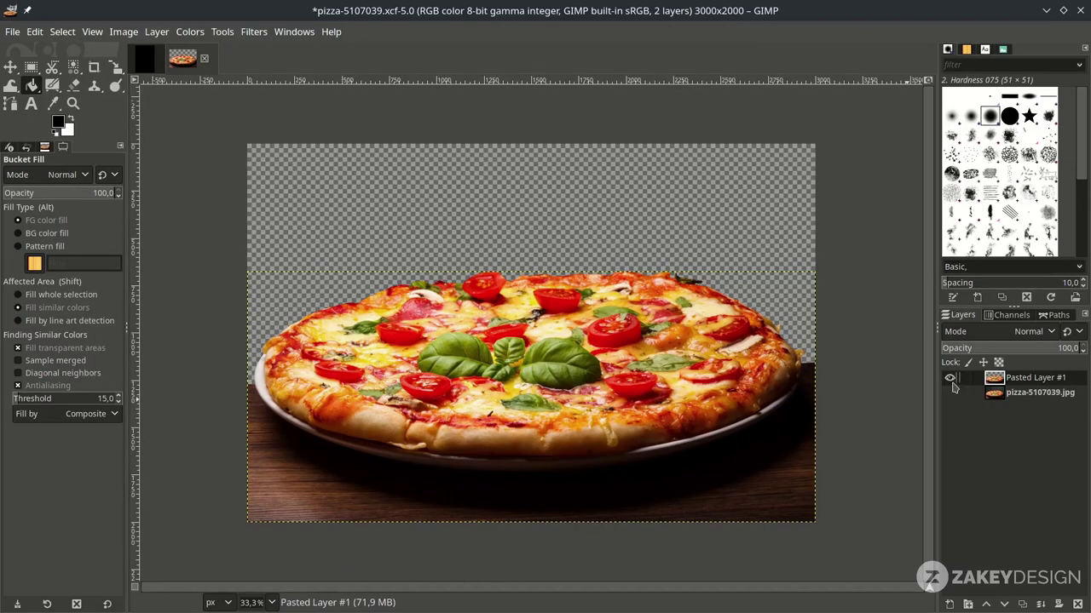
# - Compare the pizza cutout with the original photo by toggling the visibility of the pizza-5107039.jpg layer
pyautogui.click(950, 393)
pyautogui.click(950, 393)
pyautogui.click(950, 393)
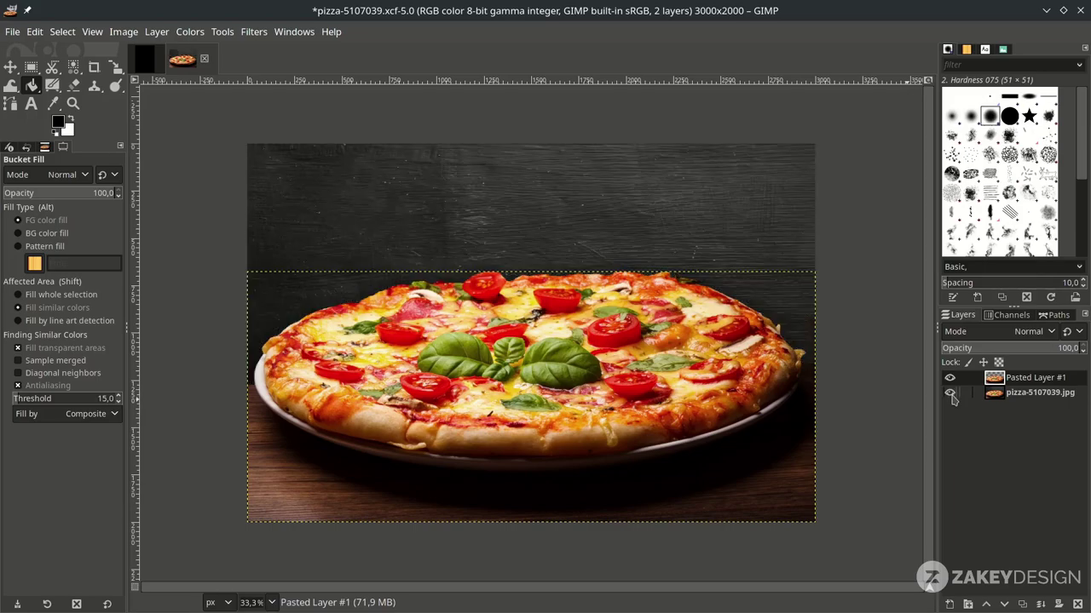
pyautogui.click(950, 393)
pyautogui.click(950, 393)
pyautogui.click(950, 393)
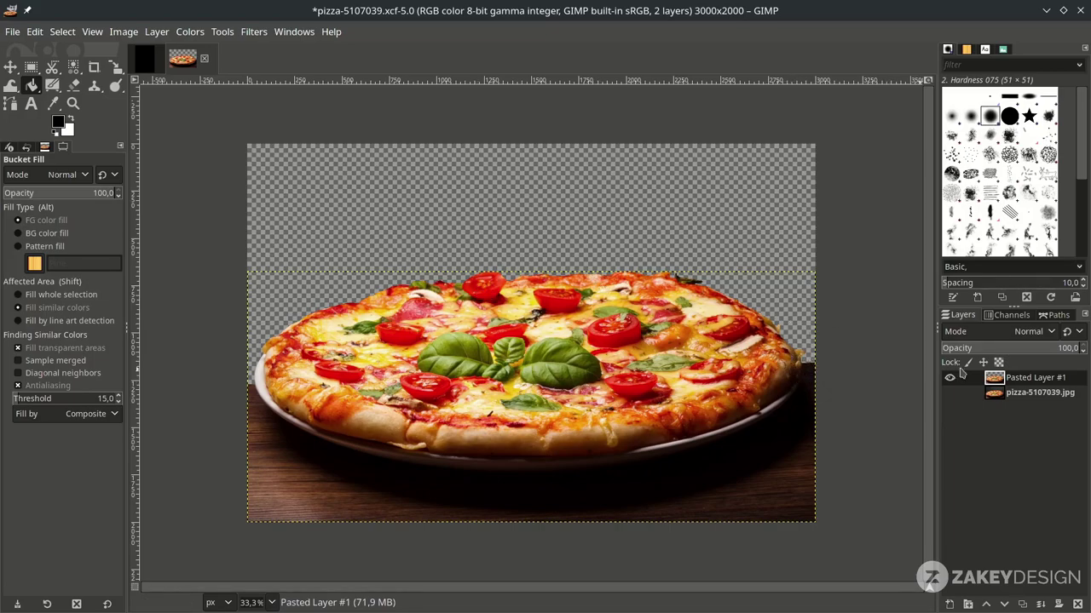
# - Copy the cut-out pizza layer into the black A4 image and move it to the bottom of the canvas
pyautogui.moveTo(993, 377); pyautogui.dragTo(528, 439)
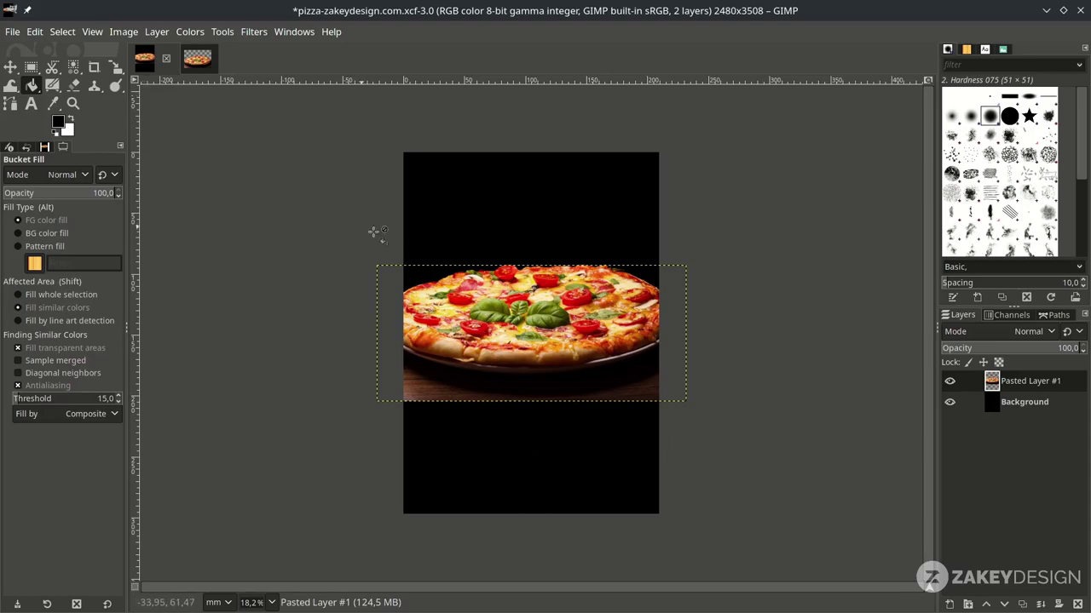
pyautogui.press('m')
pyautogui.moveTo(573, 334); pyautogui.dragTo(573, 450)
pyautogui.press('shift')
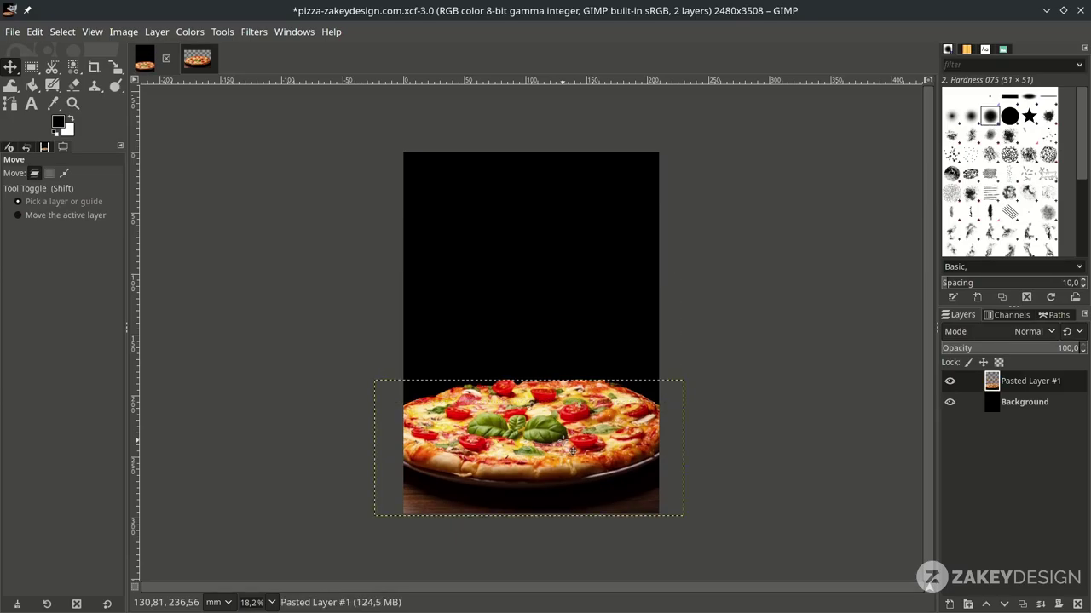
# - Scale the pizza layer proportionally to about 211 × 93 mm, align it with the canvas's bottom edge, and save the image
pyautogui.hotkey('shift', 's')
pyautogui.click(683, 526)
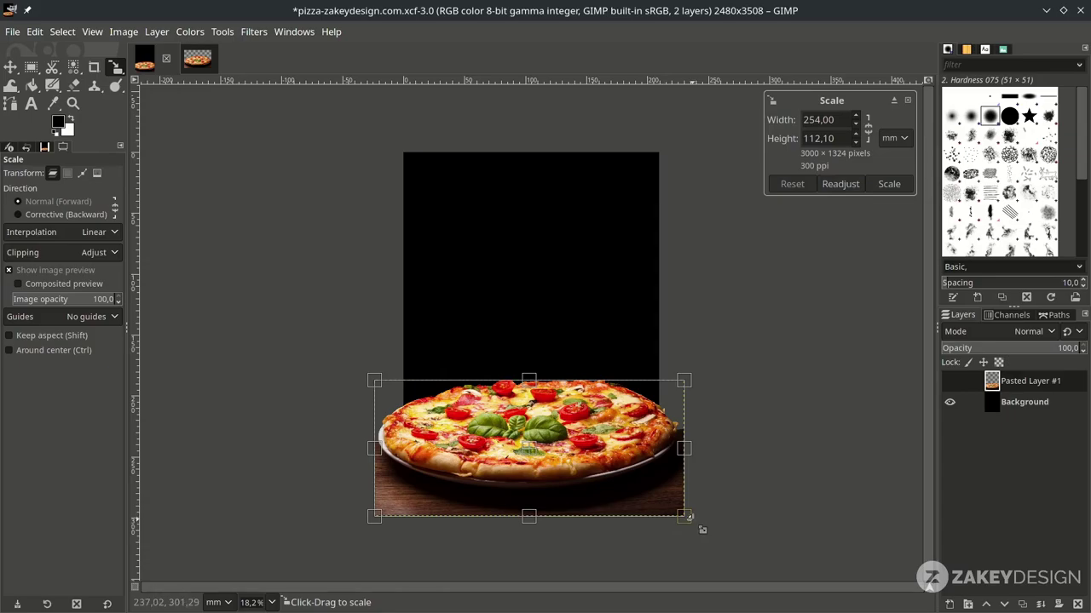
pyautogui.hotkey('ctrl', 'shift')
pyautogui.moveTo(702, 530); pyautogui.dragTo(650, 508)
pyautogui.moveTo(533, 452); pyautogui.dragTo(535, 465)
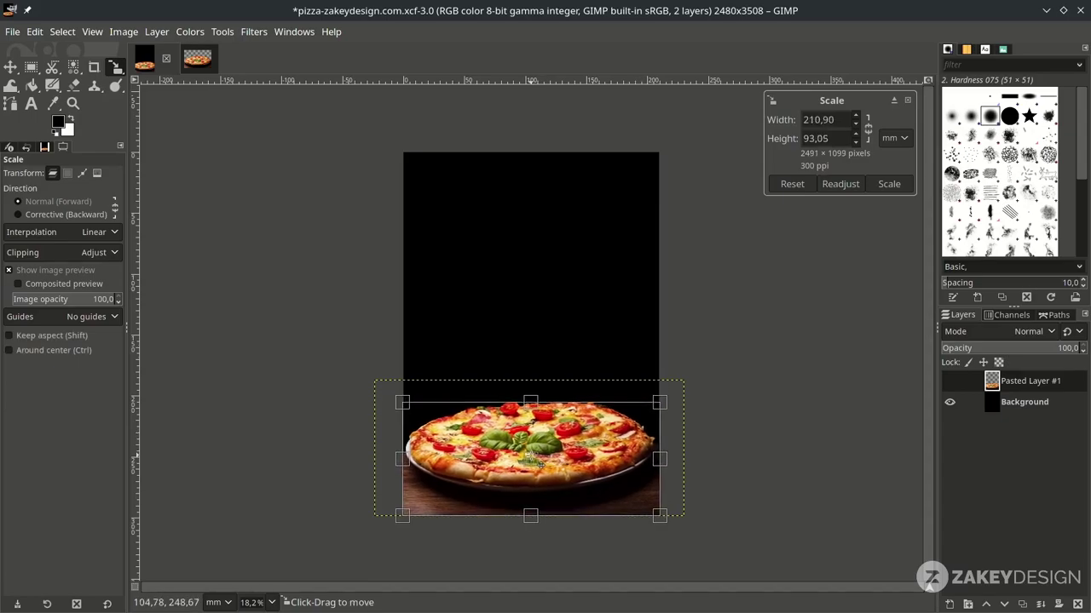
pyautogui.press('Return')
pyautogui.hotkey('ctrl', 's')
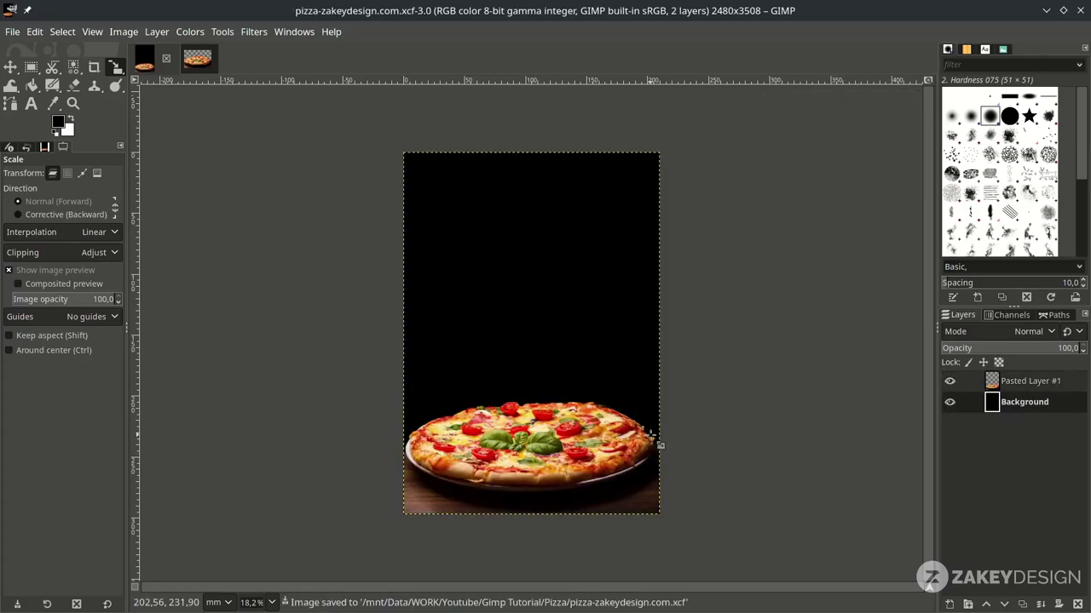
# - Rename the pasted pizza layer as Pizza, select the Background layer, and save the image
pyautogui.click(1035, 383)
pyautogui.doubleClick(1040, 388)
pyautogui.write('Pizza')
pyautogui.press('Return')
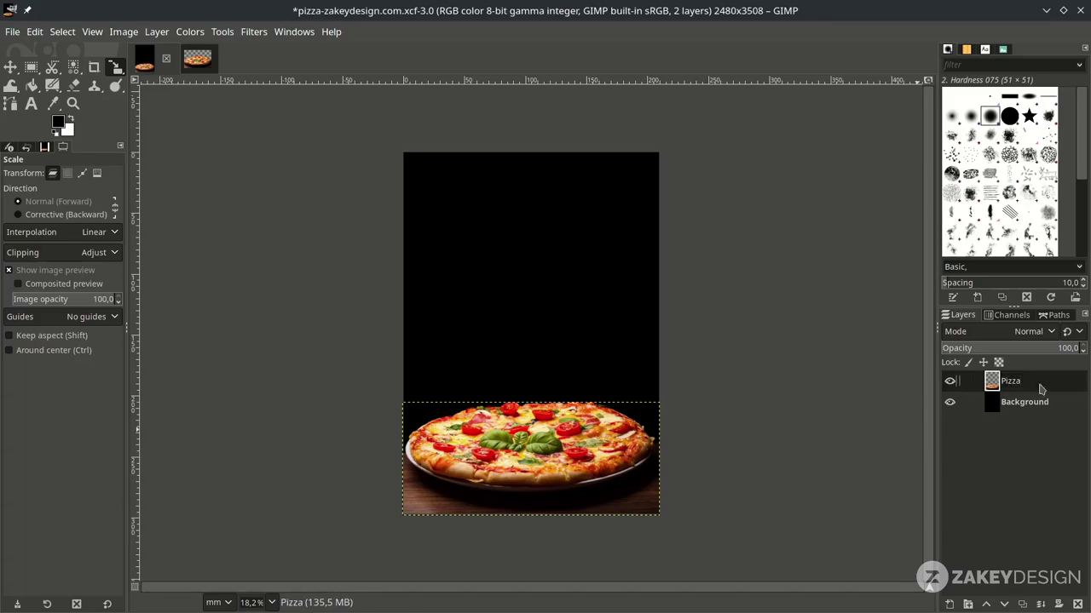
pyautogui.click(1042, 403)
pyautogui.hotkey('ctrl', 's')
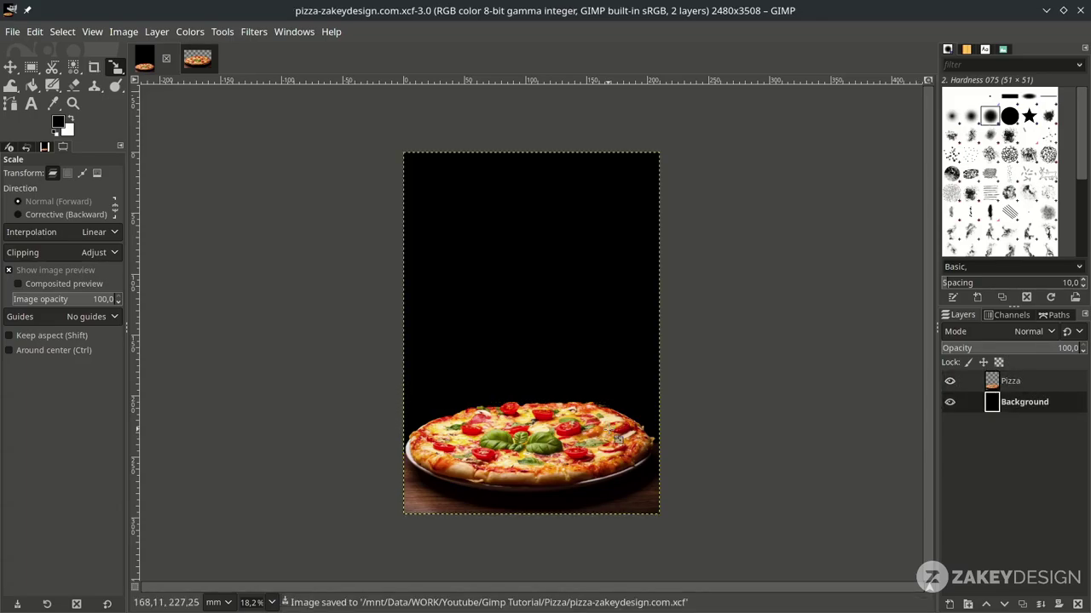
# - Import fire_by_navdbest_d5iq17q.png as a layer above the Background, converting its colour profile to the built-in sRGB
pyautogui.press('m')
pyautogui.click(11, 31)
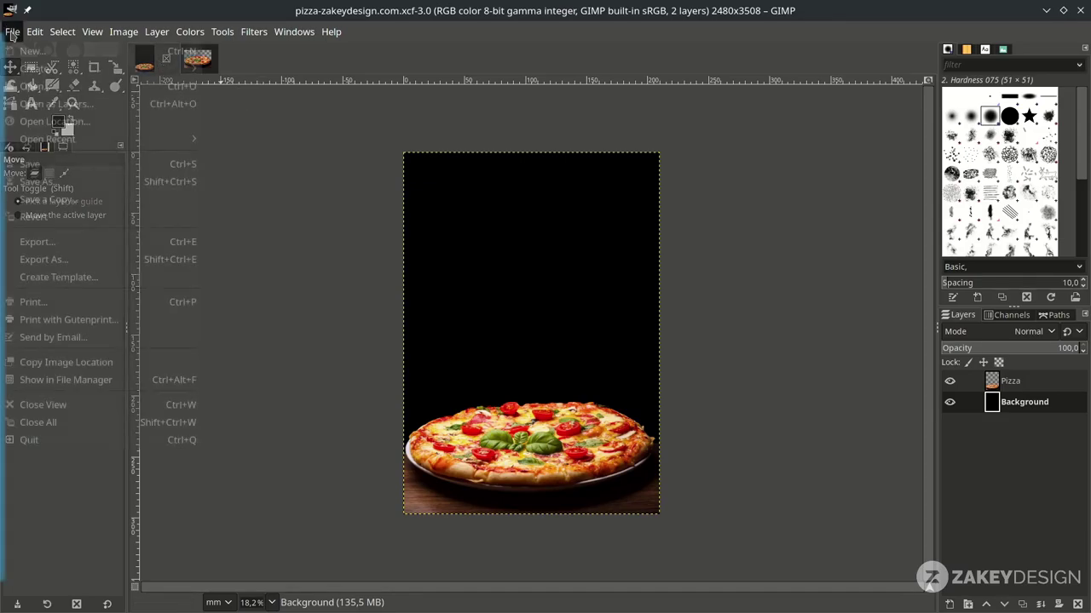
pyautogui.click(54, 103)
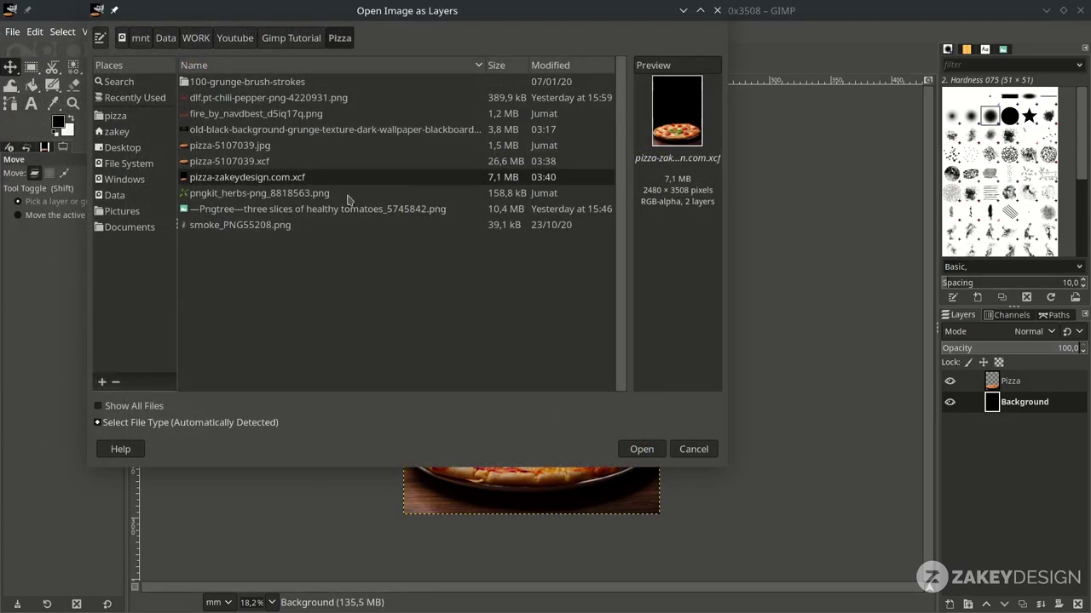
pyautogui.click(256, 114)
pyautogui.click(642, 449)
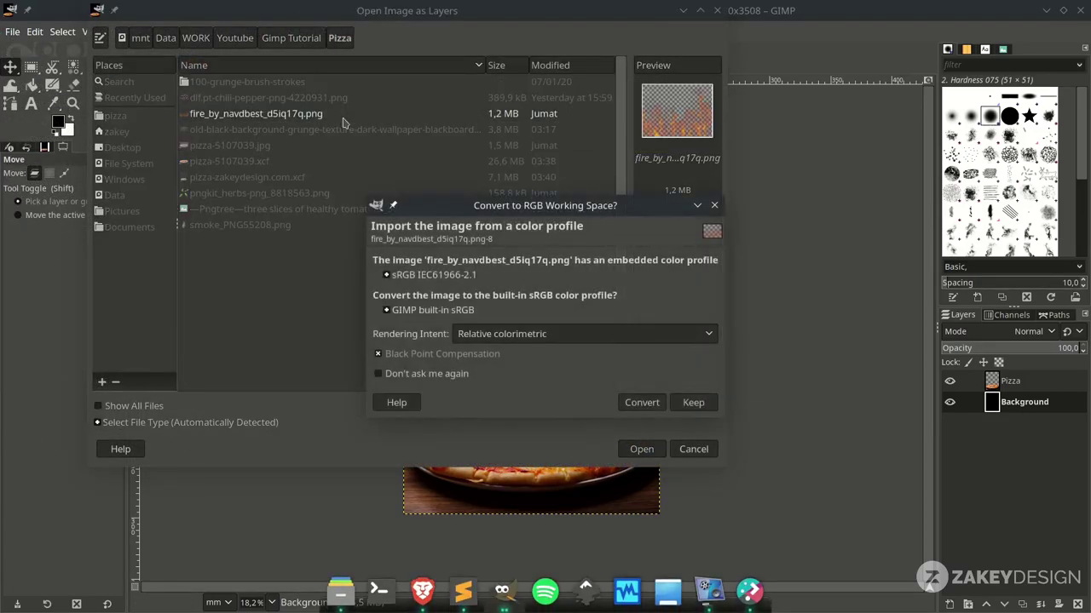
pyautogui.click(692, 402)
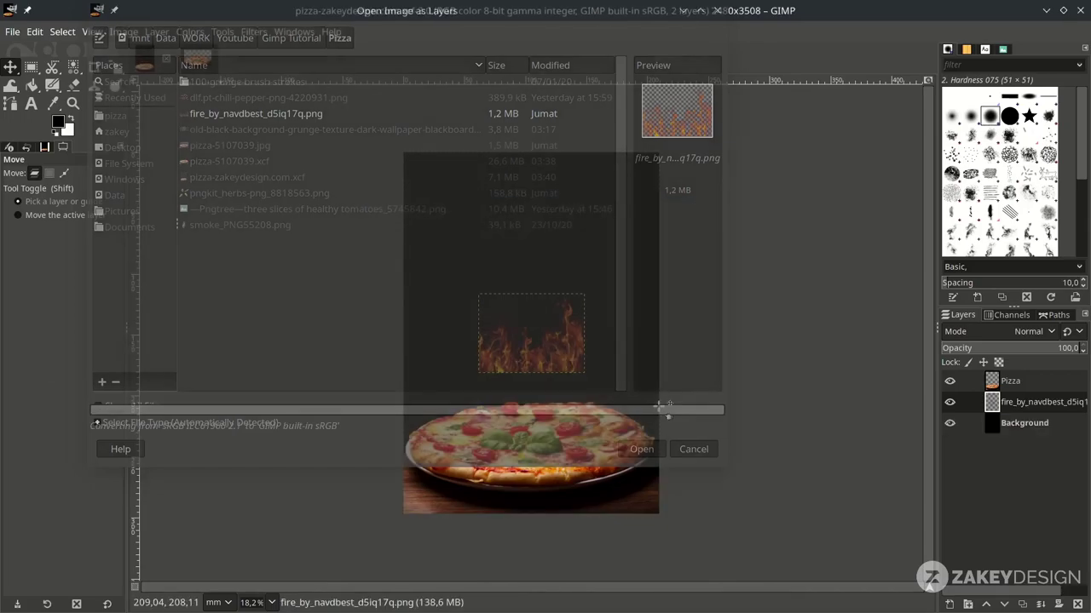
# - Scale the fire layer slightly wider than the canvas and position the flames behind the pizza
pyautogui.hotkey('shift', 's')
pyautogui.click(551, 342)
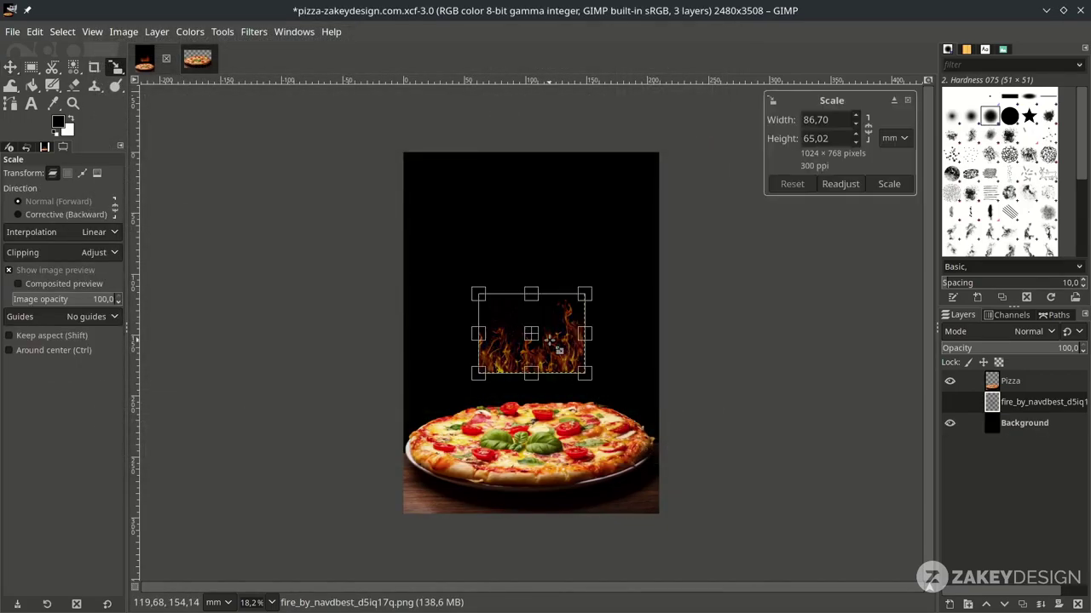
pyautogui.moveTo(596, 390); pyautogui.dragTo(761, 521)
pyautogui.moveTo(531, 334); pyautogui.dragTo(538, 384)
pyautogui.press('Return')
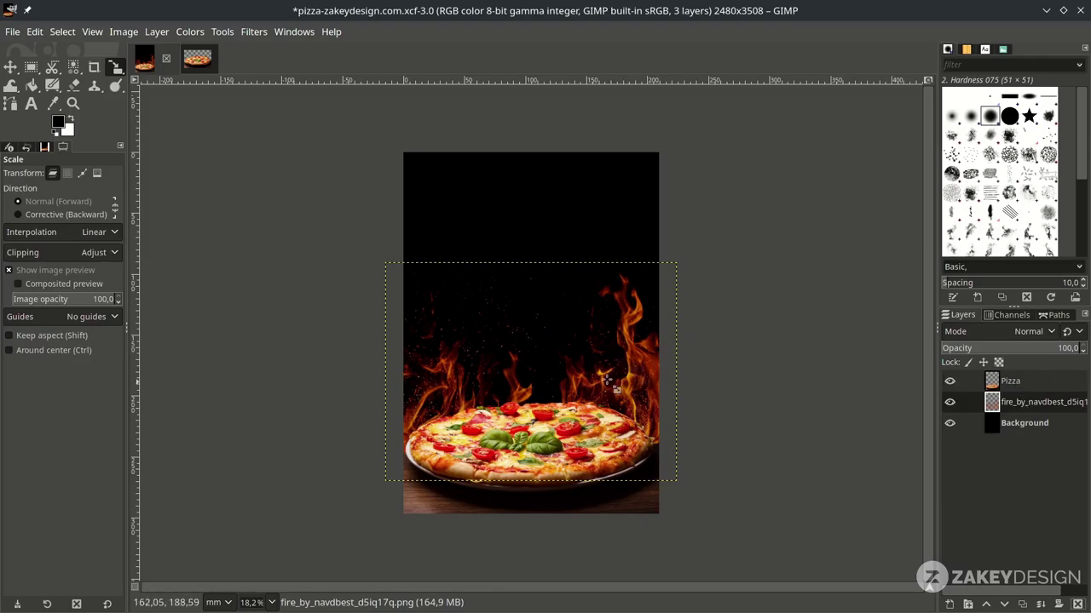
# - Import smoke_PNG55208.png as a new layer between the fire and Pizza layers
pyautogui.click(12, 31)
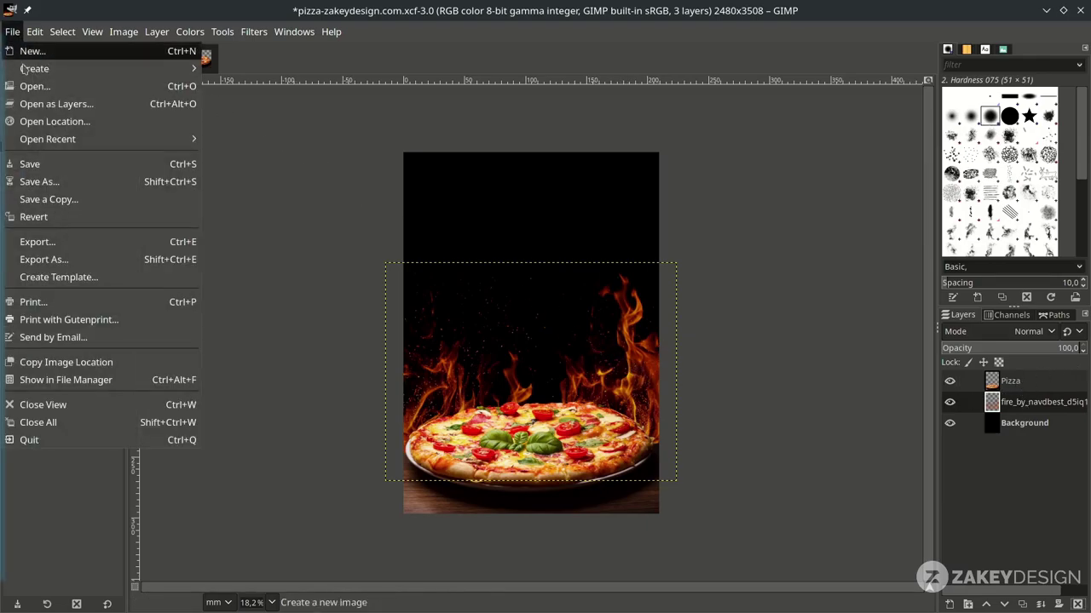
pyautogui.click(55, 102)
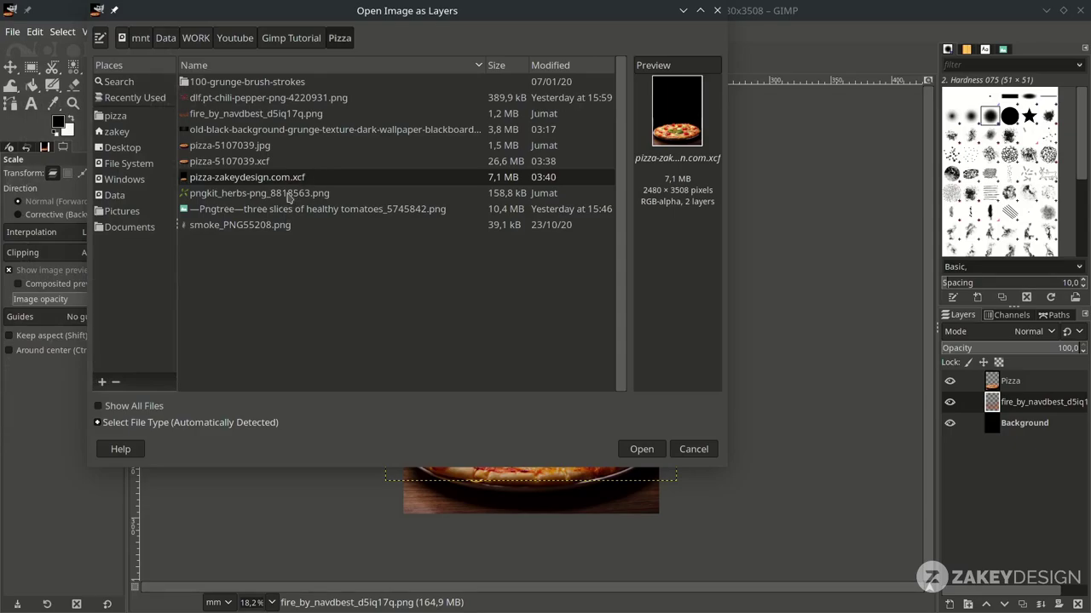
pyautogui.click(288, 224)
pyautogui.click(642, 449)
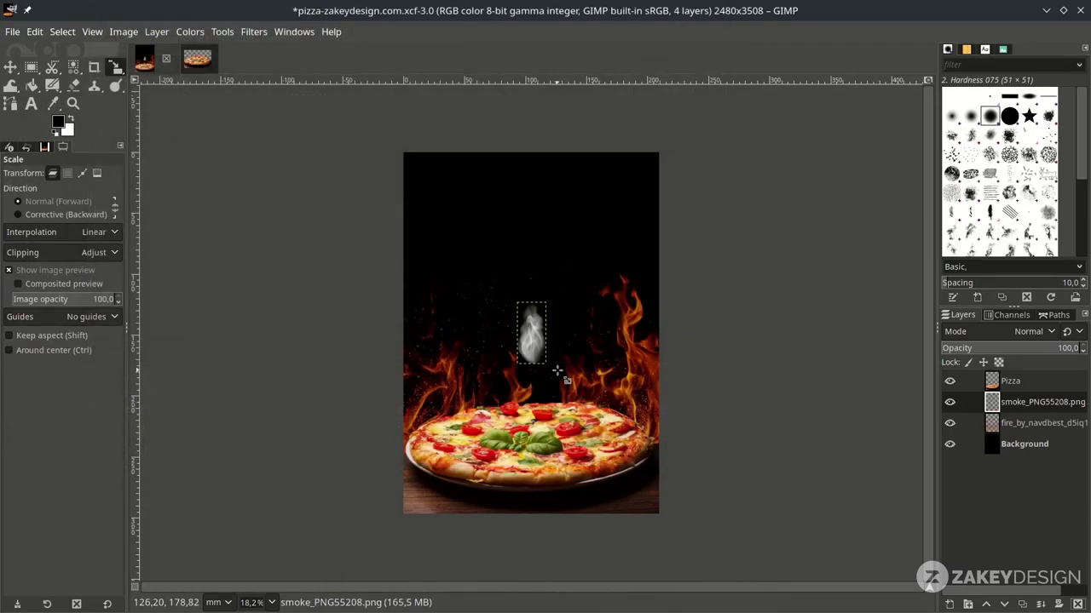
# - Scale the smoke layer to about 65 × 140 mm so it rises behind the pizza, and lower its opacity
pyautogui.click(556, 369)
pyautogui.moveTo(555, 370); pyautogui.dragTo(625, 441)
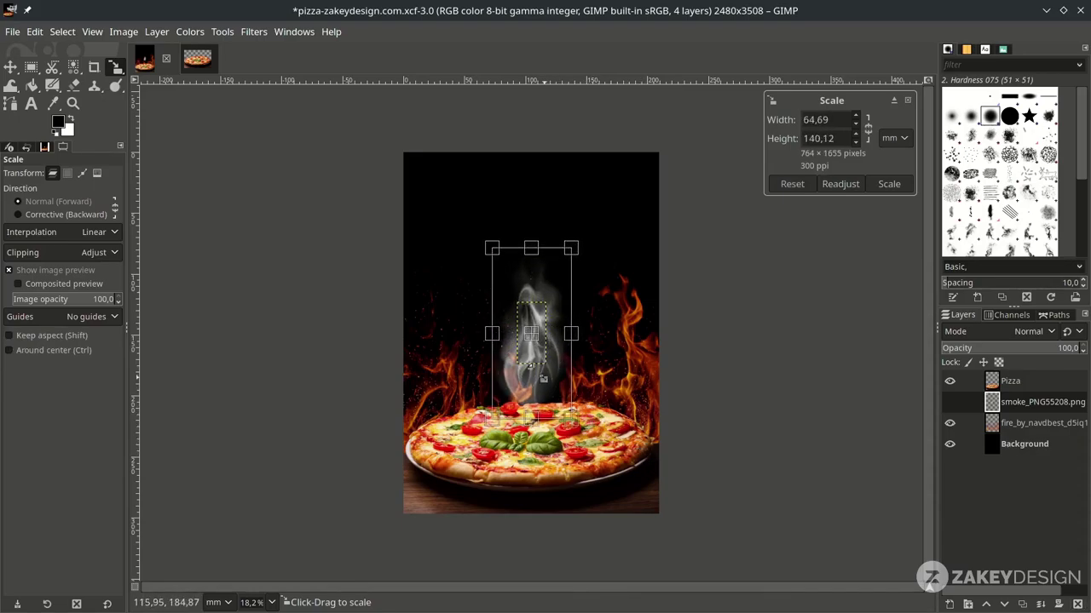
pyautogui.moveTo(538, 341); pyautogui.dragTo(545, 353)
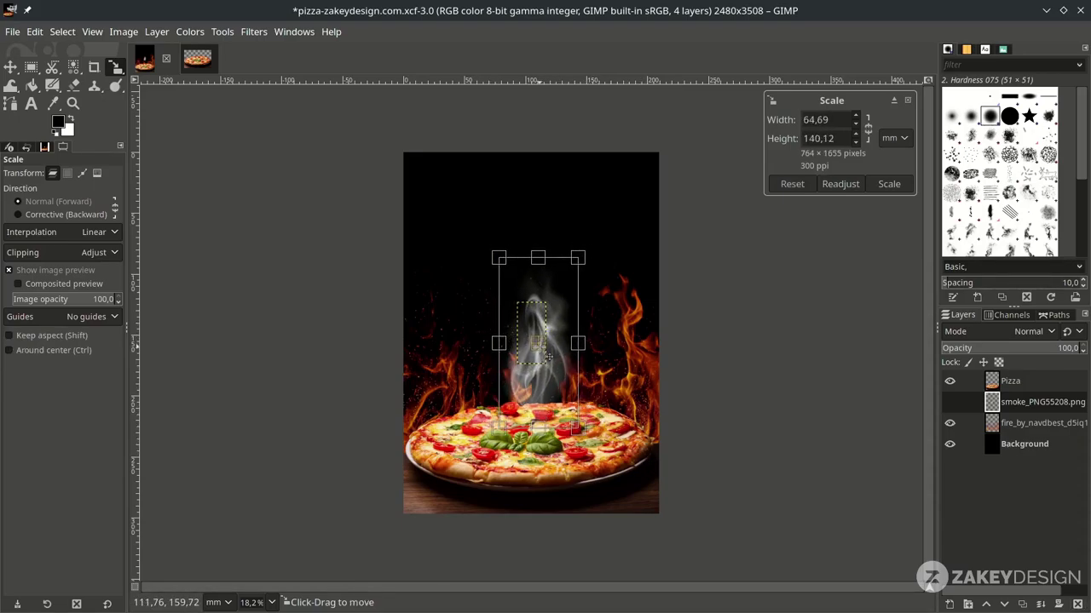
pyautogui.press('Return')
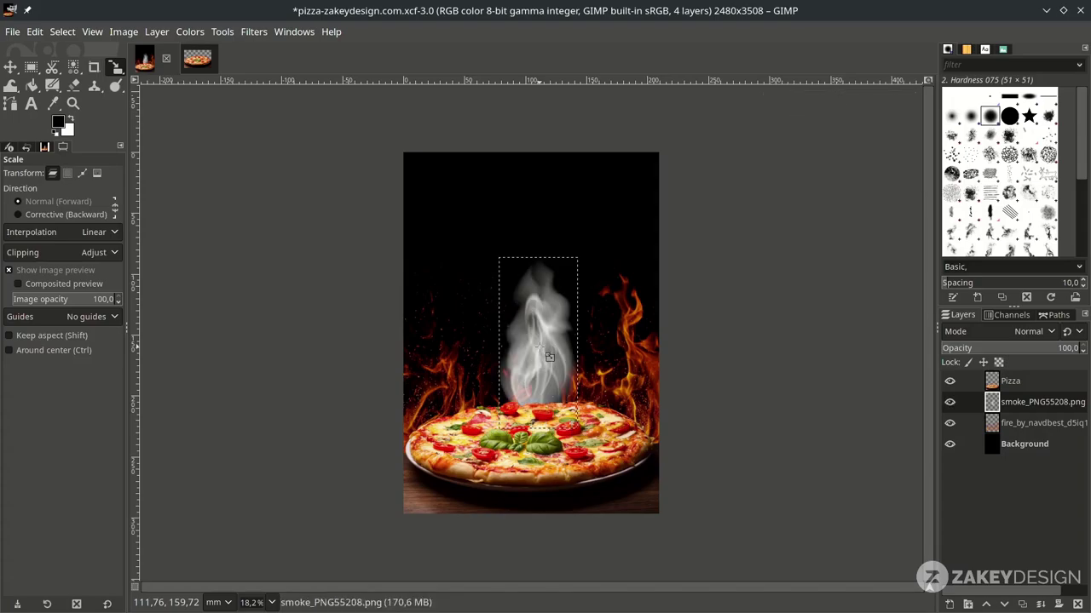
pyautogui.moveTo(1061, 348); pyautogui.dragTo(951, 347)
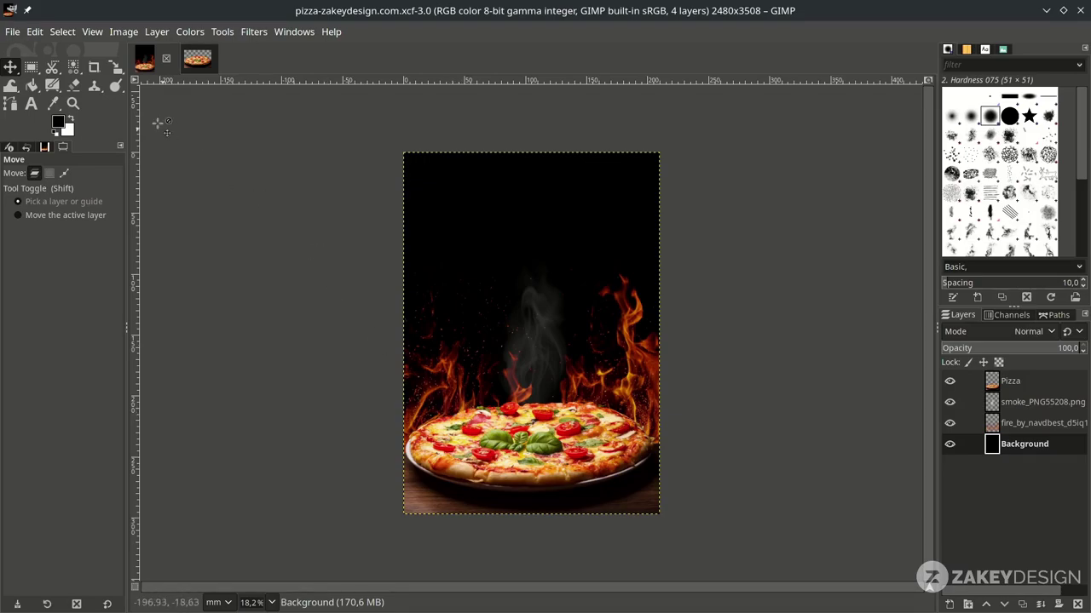
# - Darken the pizza's back edge on the Pizza layer with Burn, using Midtones range, exposure 50 and brush size 392, and save the file
pyautogui.click(116, 87)
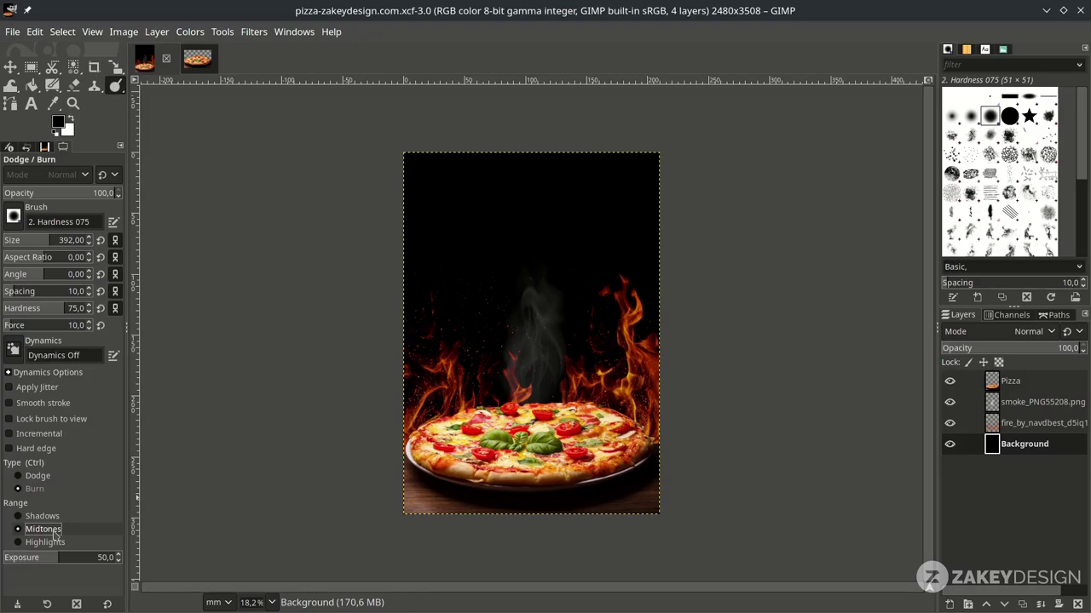
pyautogui.click(1025, 389)
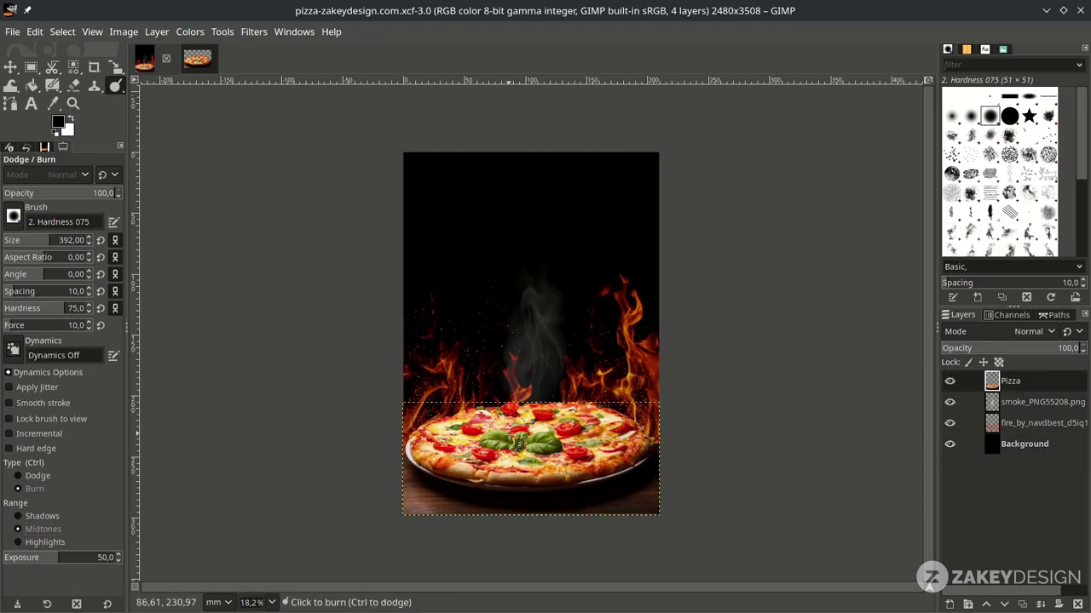
pyautogui.keyDown('ctrl'); pyautogui.scroll(3, 487, 409); pyautogui.keyUp('ctrl')
pyautogui.scroll(-2, 487, 409)
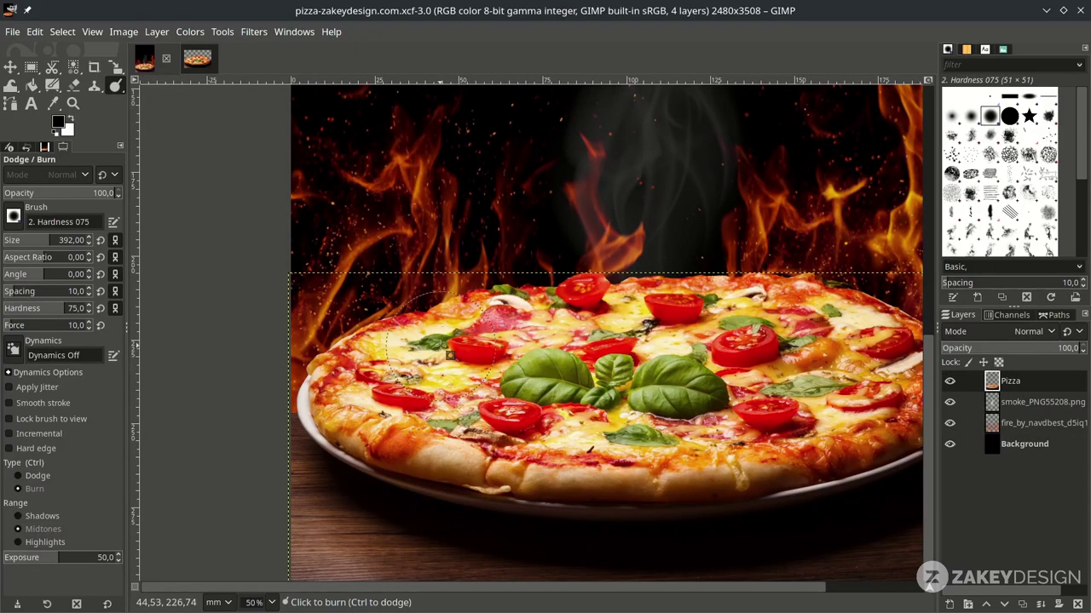
pyautogui.moveTo(385, 318)
pyautogui.mouseDown()
pyautogui.moveTo(296, 365)
pyautogui.moveTo(313, 394)
pyautogui.moveTo(407, 308)
pyautogui.moveTo(487, 255)
pyautogui.mouseUp()
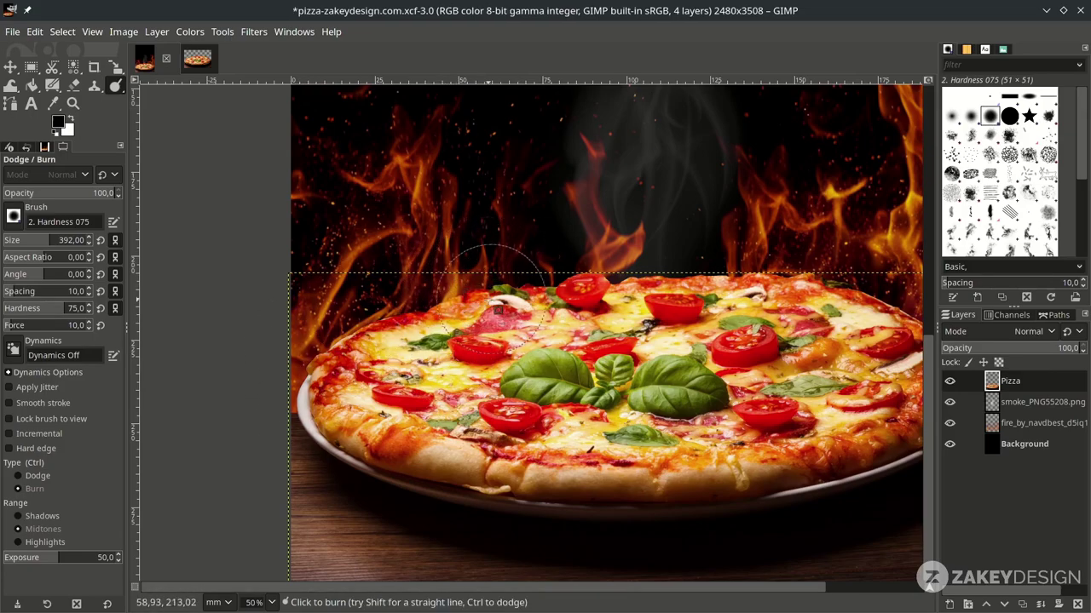
pyautogui.keyDown('ctrl'); pyautogui.scroll(-1, 487, 272); pyautogui.keyUp('ctrl')
pyautogui.keyDown('ctrl'); pyautogui.scroll(2, 333, 279); pyautogui.keyUp('ctrl')
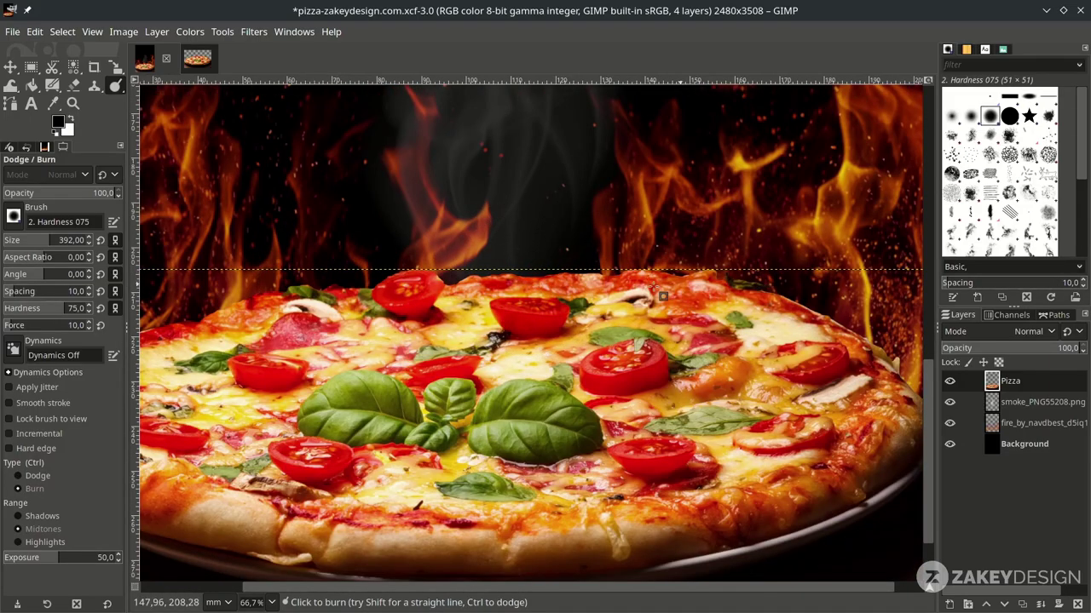
pyautogui.keyDown('ctrl'); pyautogui.scroll(-1, 809, 315); pyautogui.keyUp('ctrl')
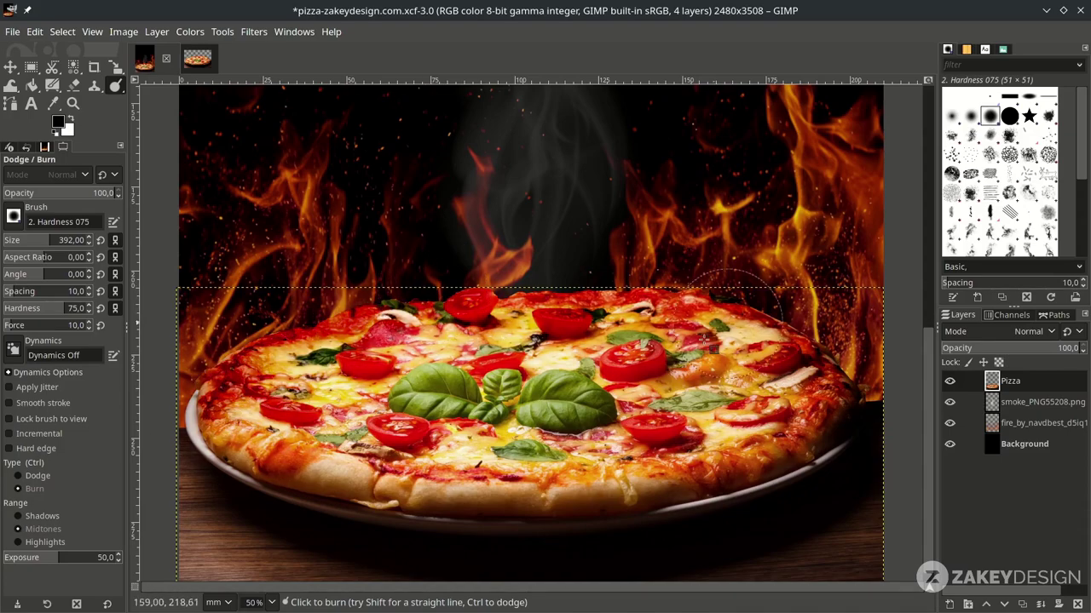
pyautogui.keyDown('ctrl'); pyautogui.scroll(-3, 665, 358); pyautogui.keyUp('ctrl')
pyautogui.hotkey('ctrl', 's')
# - Burn the plate's front rim on the Pizza layer and save the poster
pyautogui.click(1070, 390)
pyautogui.keyDown('ctrl'); pyautogui.scroll(2, 543, 484); pyautogui.keyUp('ctrl')
pyautogui.moveTo(542, 484); pyautogui.dragTo(367, 458)
pyautogui.hotkey('ctrl', 's')
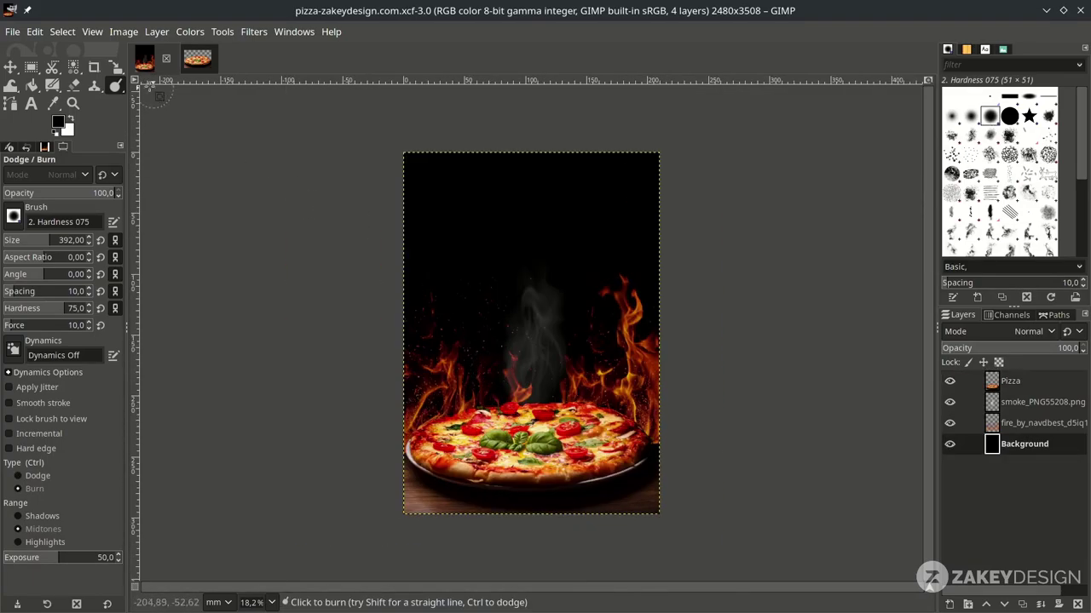
# - Import the old-black-background-grunge-texture JPG as a new layer directly above the Background
pyautogui.click(13, 31)
pyautogui.click(77, 104)
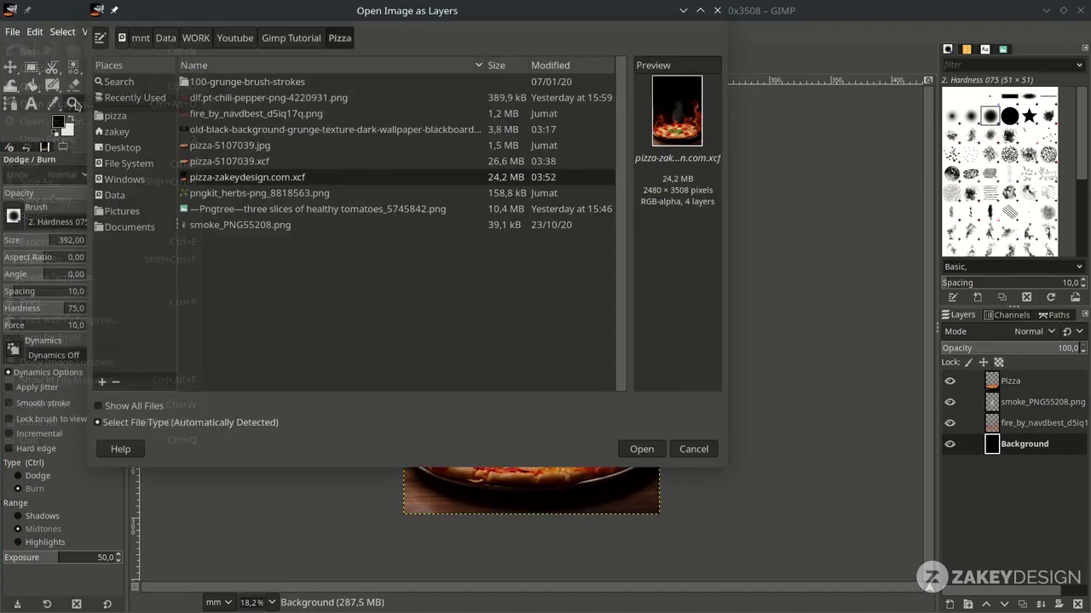
pyautogui.doubleClick(409, 130)
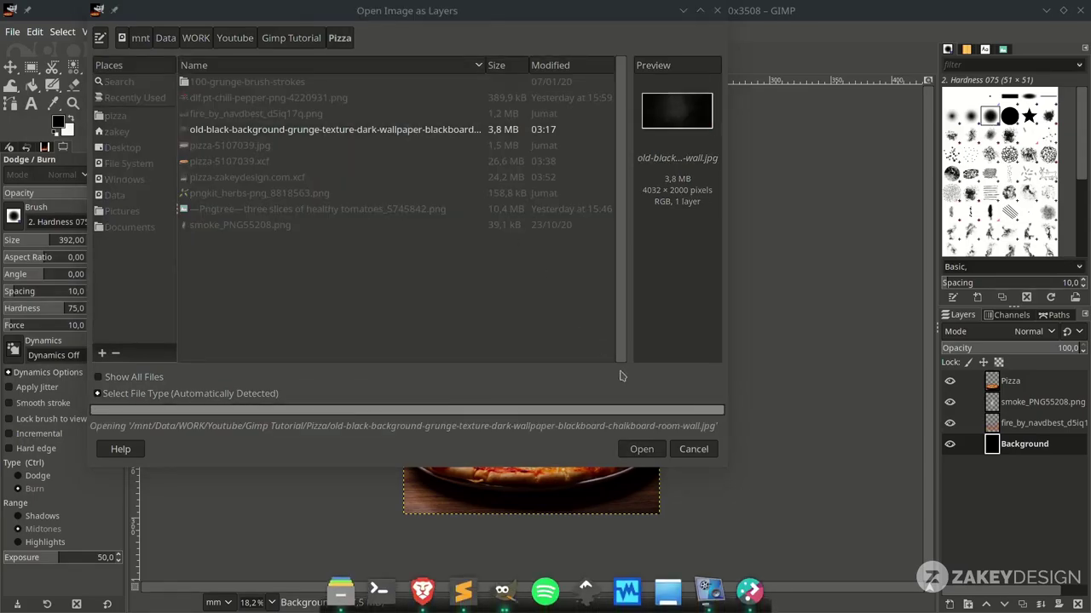
pyautogui.click(822, 407)
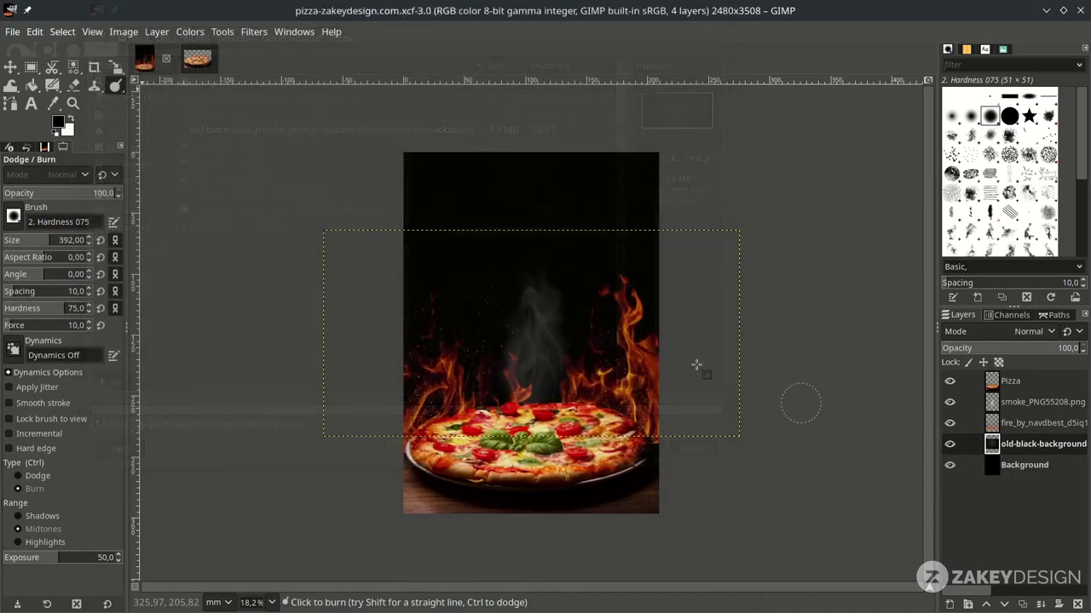
# - Rotate the grunge texture layer 90 degrees about its center into portrait orientation
pyautogui.hotkey('shift', 'r')
pyautogui.click(707, 274)
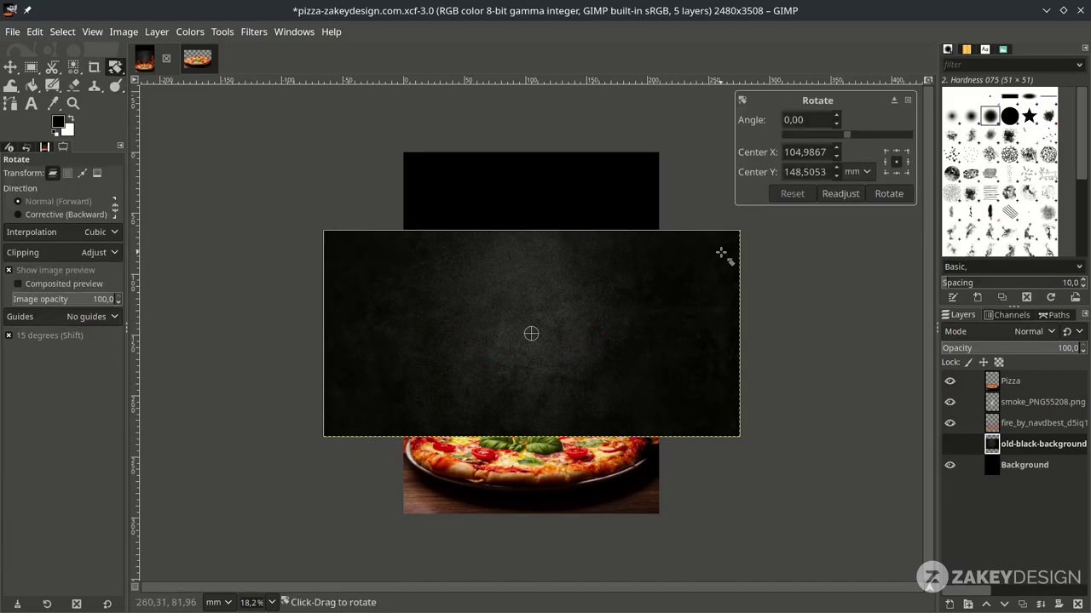
pyautogui.moveTo(720, 264); pyautogui.dragTo(594, 460)
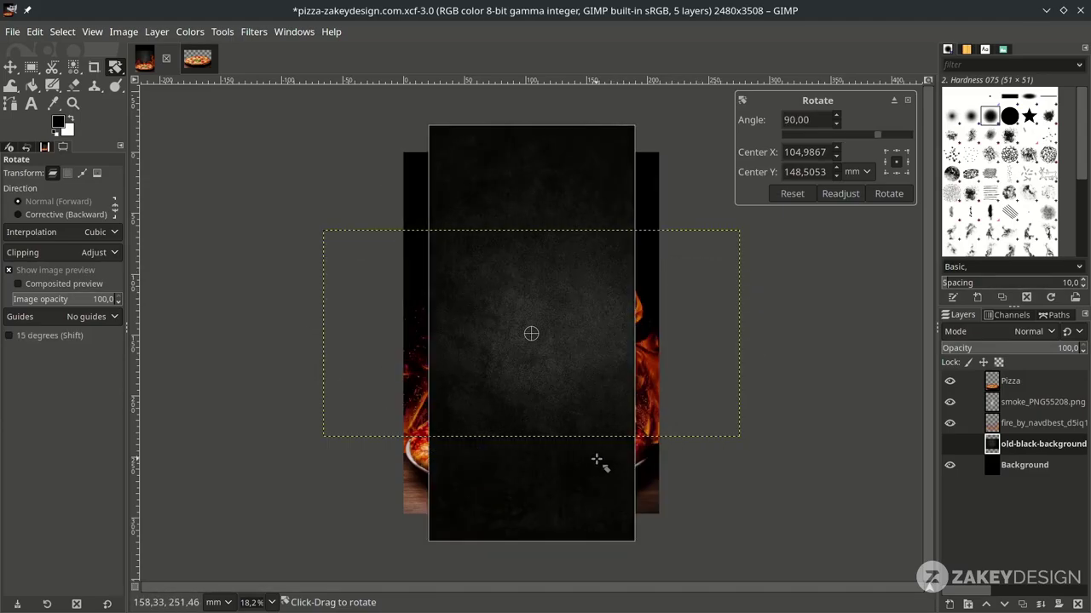
pyautogui.press('Return')
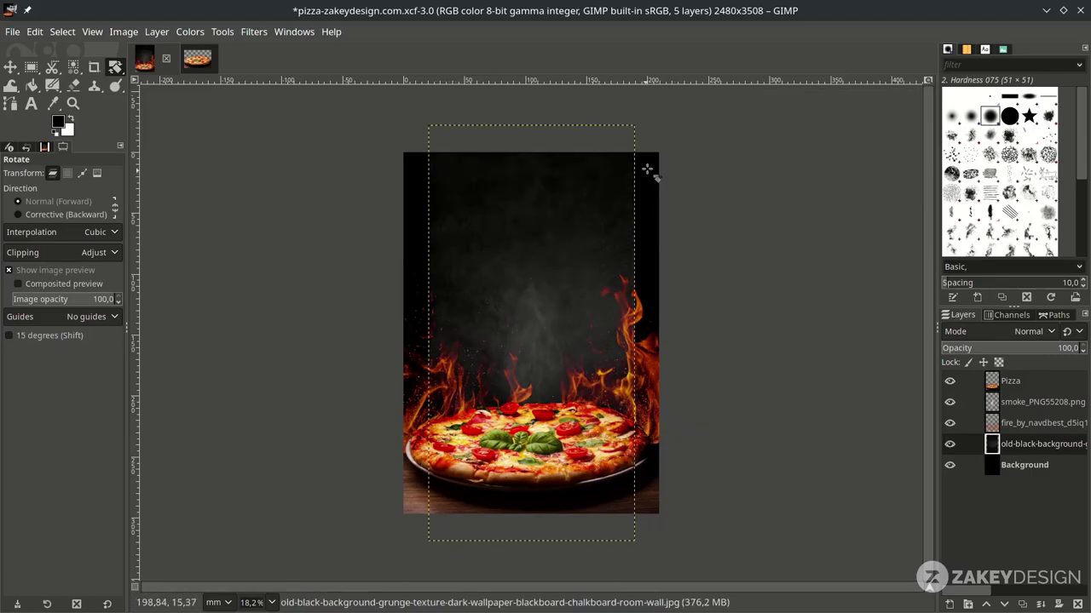
# - Scale the grunge texture layer to about 210 × 423 mm and shift it down while keeping the canvas covered
pyautogui.hotkey('shift', 's')
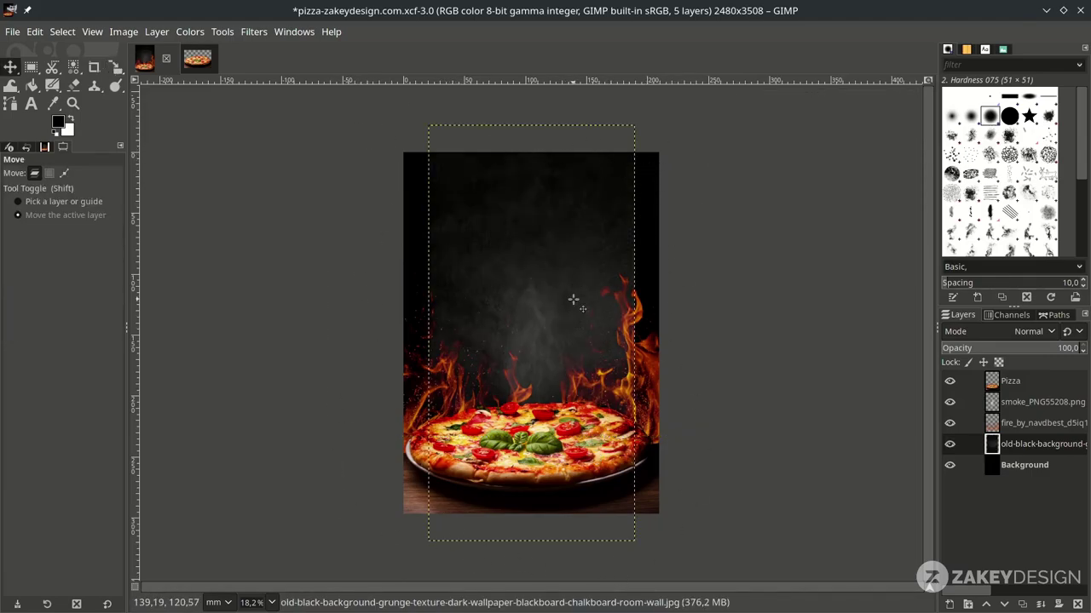
pyautogui.click(598, 185)
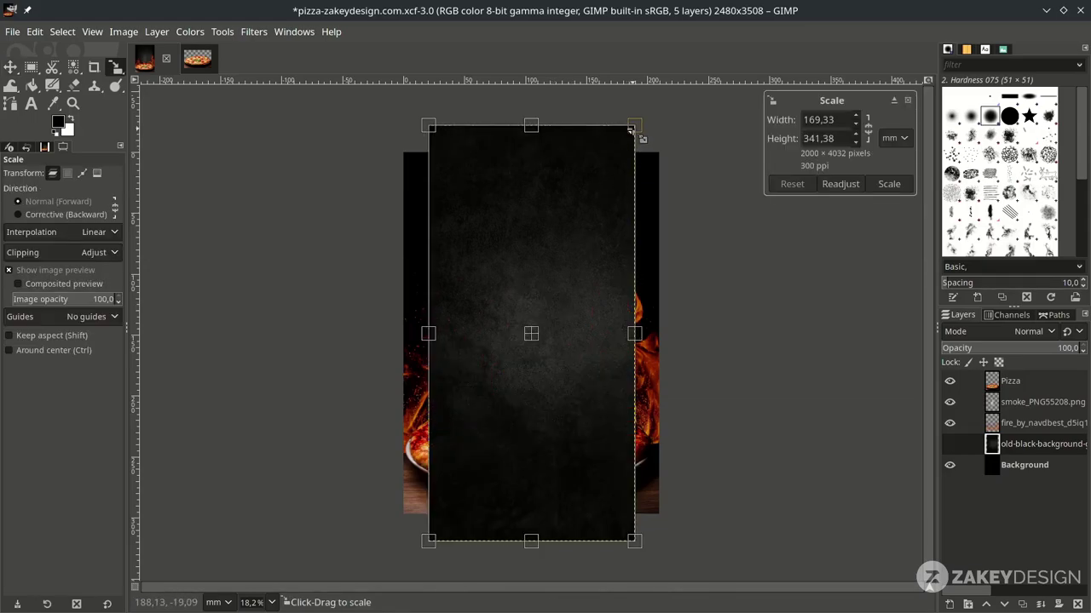
pyautogui.moveTo(632, 127); pyautogui.dragTo(713, 44)
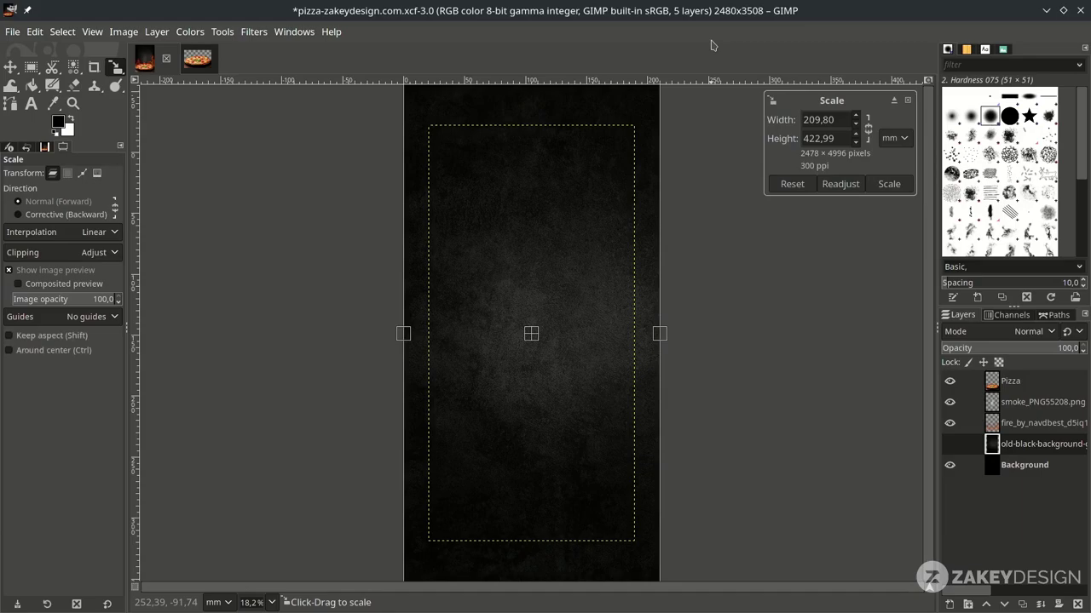
pyautogui.press('Return')
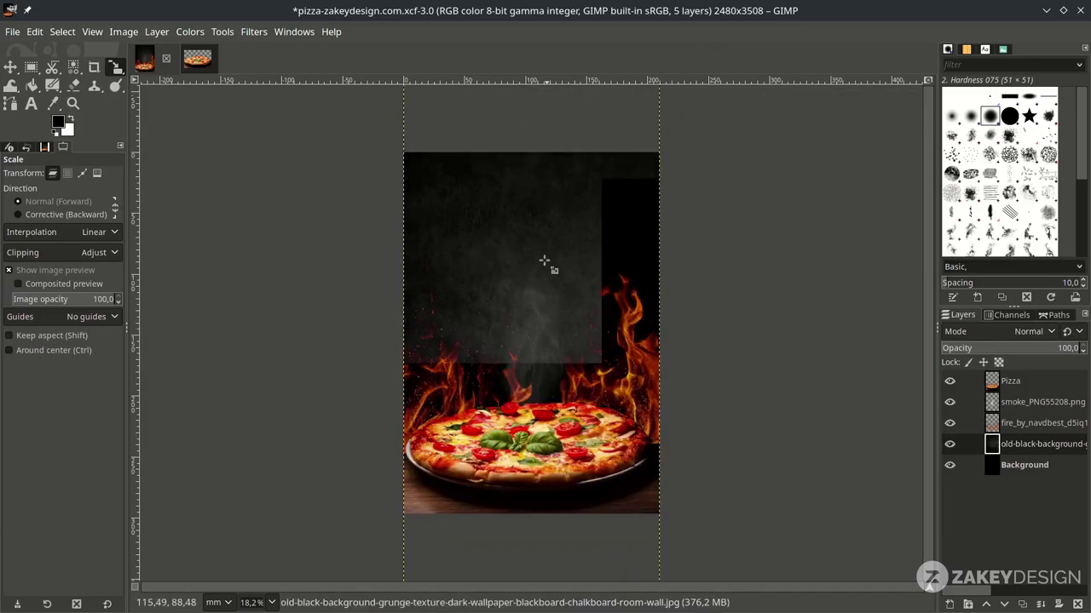
pyautogui.press('m')
pyautogui.moveTo(499, 205); pyautogui.dragTo(497, 245)
pyautogui.scroll(3, 524, 224)
pyautogui.scroll(-3, 523, 224)
# - Darken the grunge texture layer with a Curves adjustment, pulling the Value curve to input 118, output 90, and save the file
pyautogui.hotkey('shift', 'c')
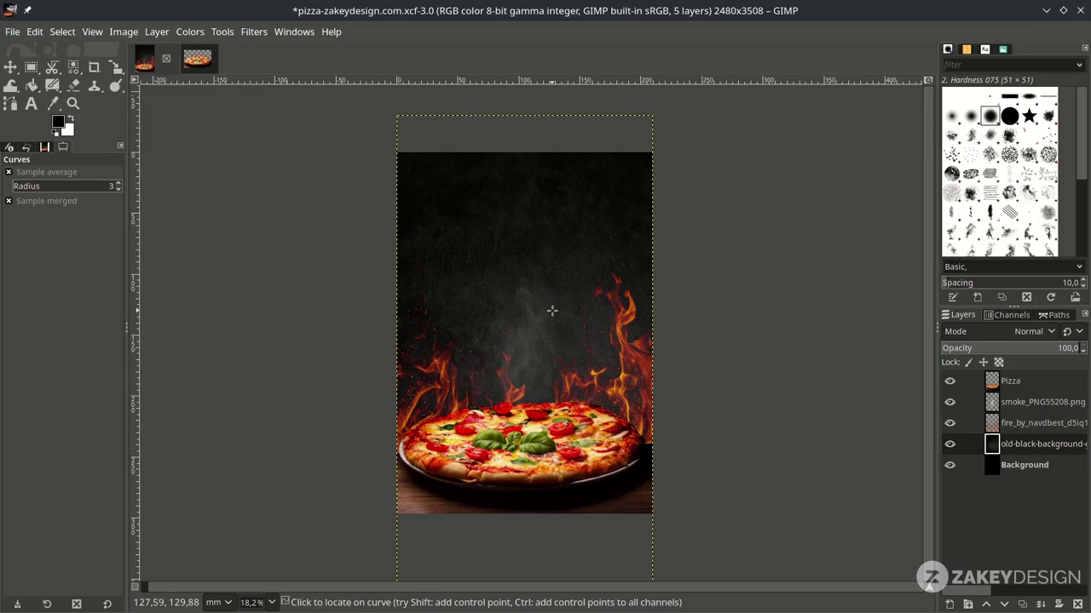
pyautogui.click(190, 32)
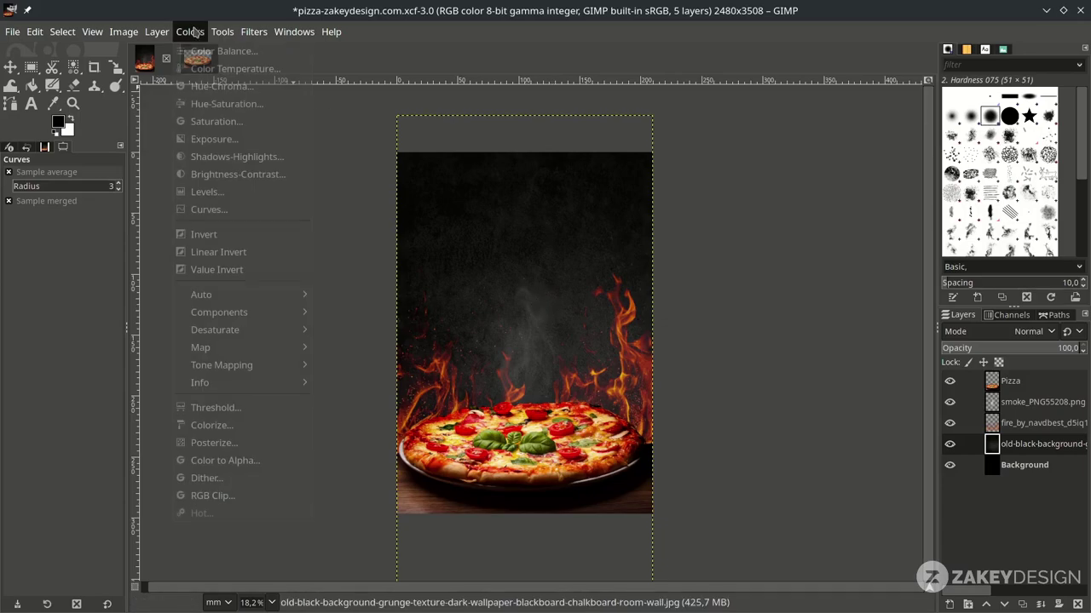
pyautogui.click(243, 218)
pyautogui.moveTo(262, 278); pyautogui.dragTo(264, 291)
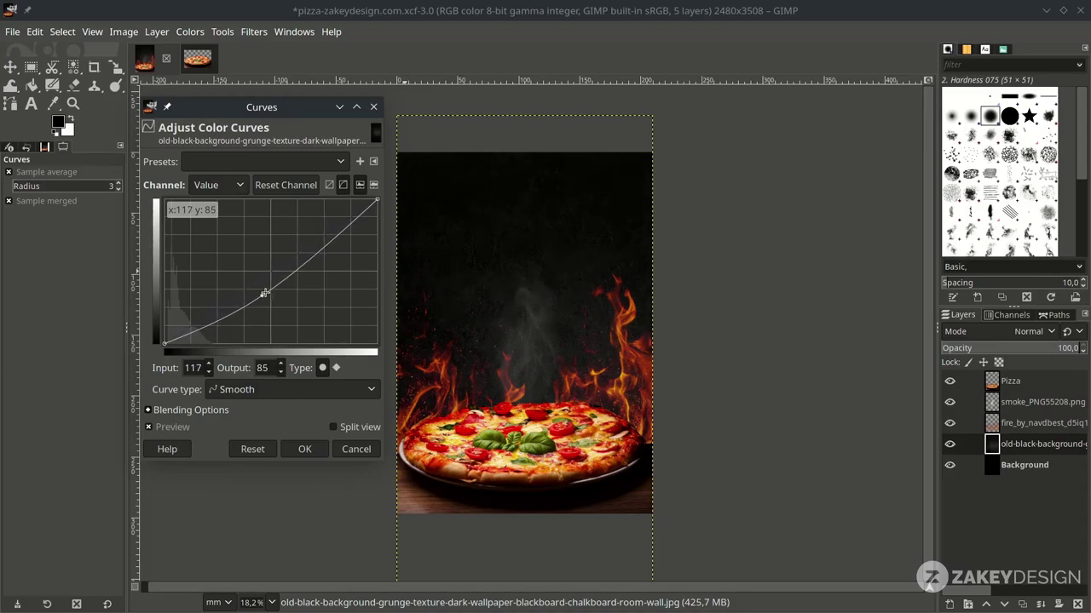
pyautogui.moveTo(265, 293); pyautogui.dragTo(264, 291)
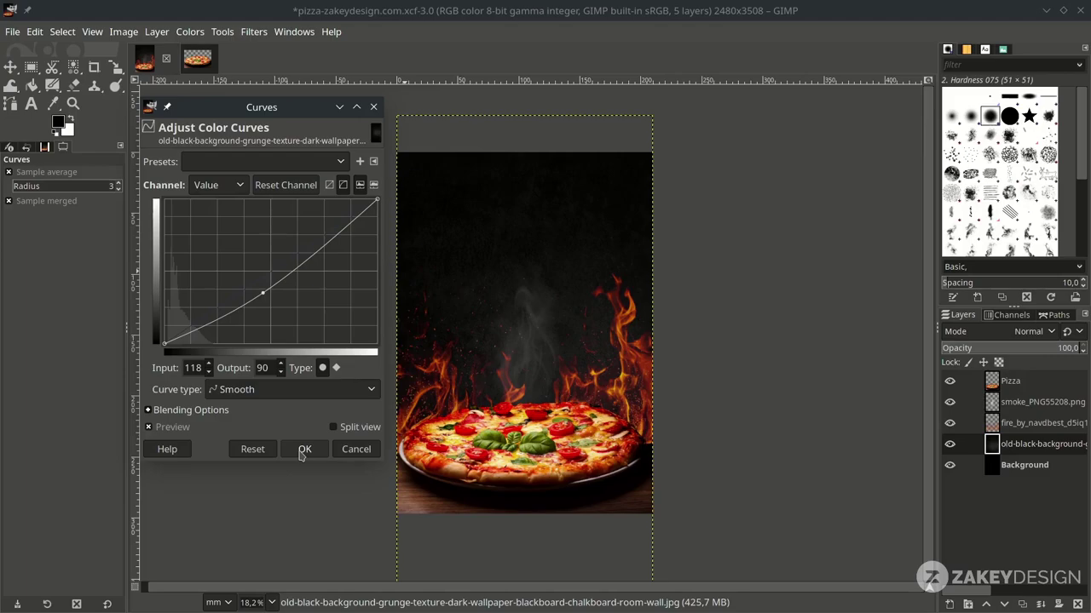
pyautogui.click(304, 449)
pyautogui.click(1036, 465)
pyautogui.hotkey('ctrl', 's')
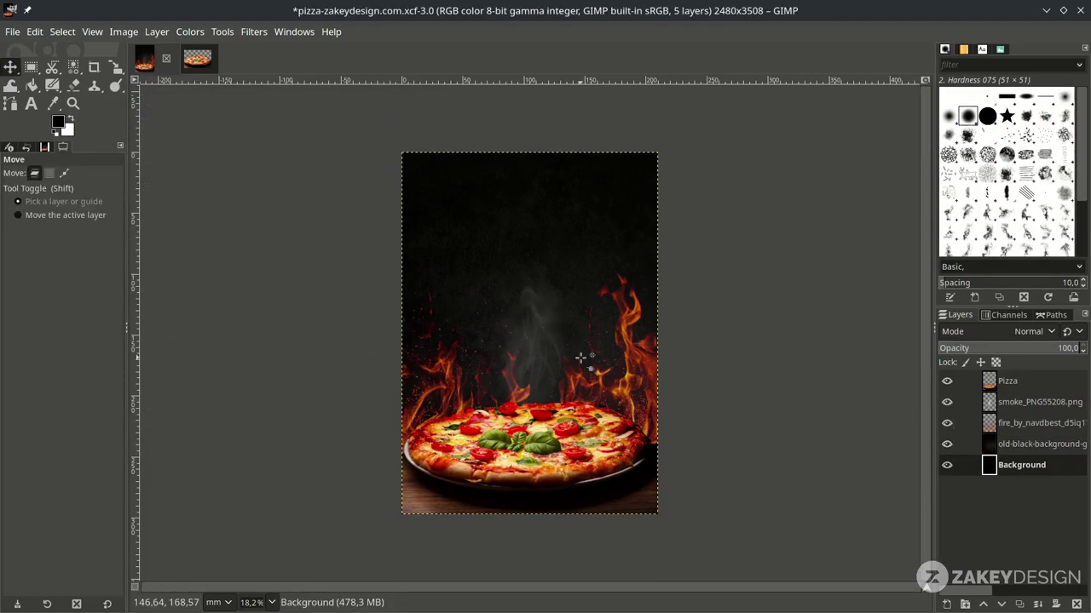
# - Add the text PIZZA above the smoke, on a new layer above the Pizza layer
pyautogui.click(1007, 381)
pyautogui.scroll(1, 586, 255)
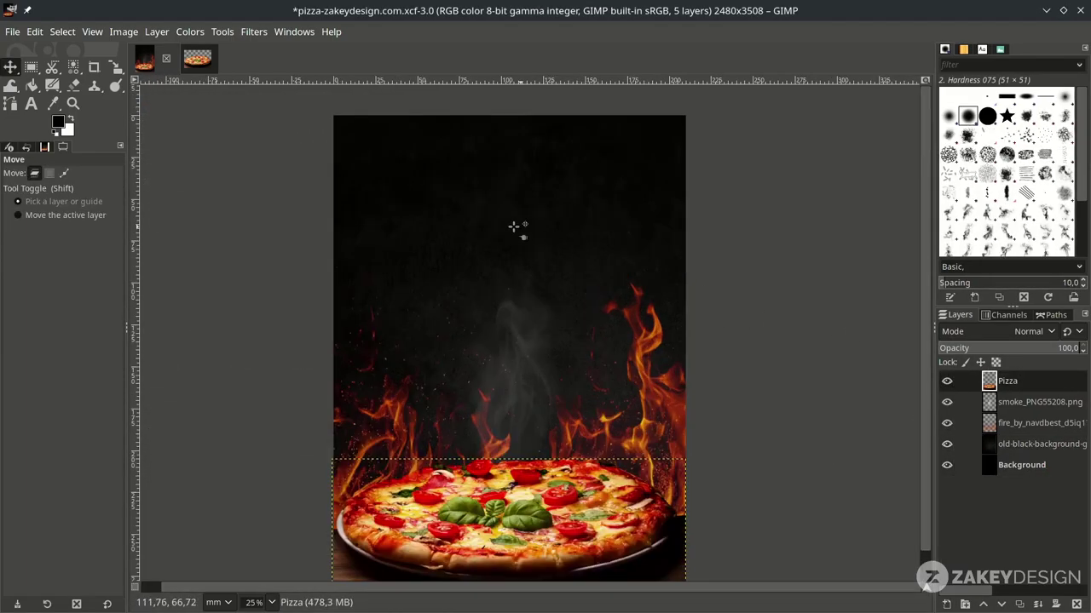
pyautogui.press('t')
pyautogui.click(481, 233)
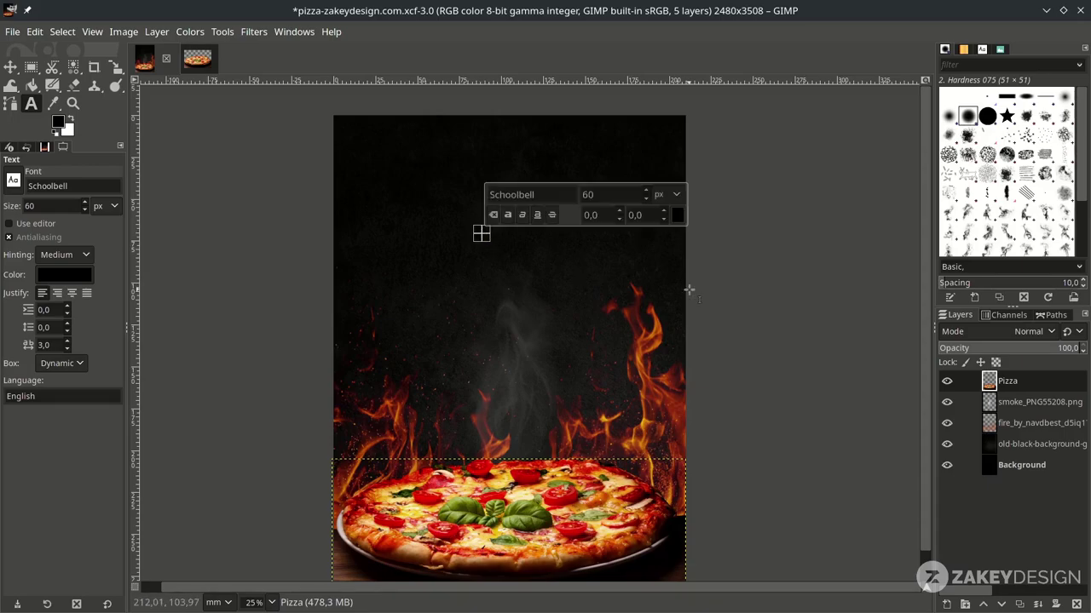
pyautogui.write('PIZZA')
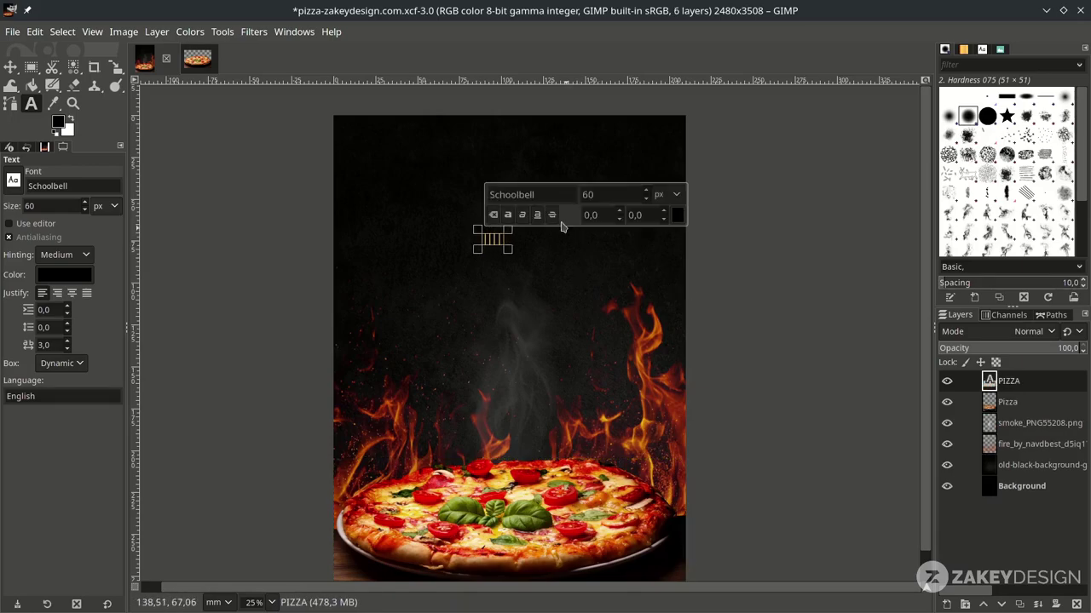
# - Set the PIZZA text's font to Panton Italic and its color to white (ffffff)
pyautogui.tripleClick(559, 195)
pyautogui.write('Panton')
pyautogui.click(524, 226)
pyautogui.click(677, 216)
pyautogui.moveTo(628, 224); pyautogui.dragTo(540, 110)
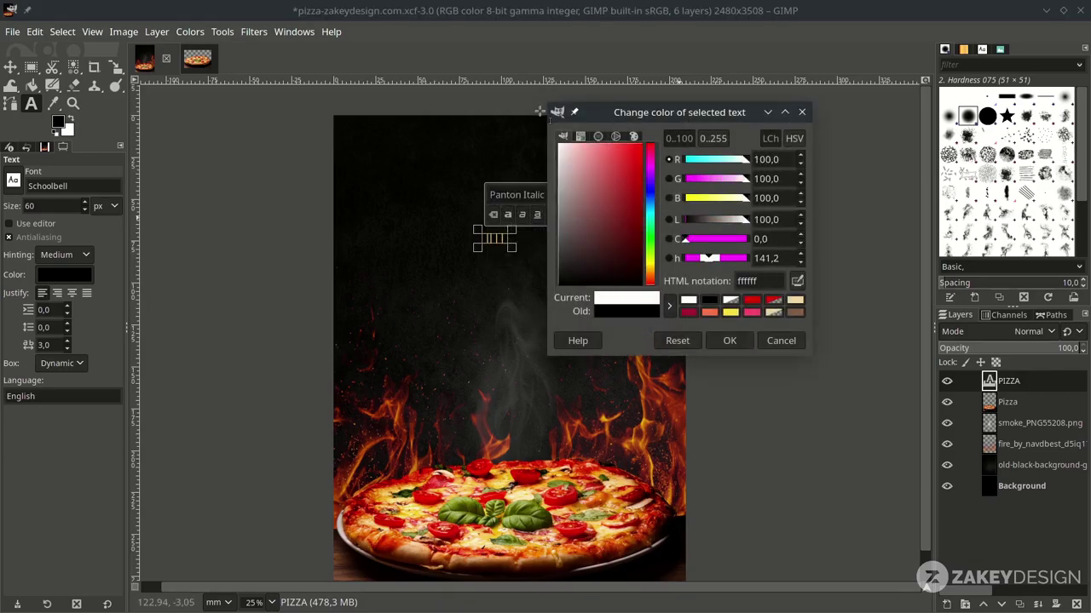
pyautogui.click(729, 341)
# - Enlarge the PIZZA text to 500 px and center it horizontally in the upper part of the poster
pyautogui.tripleClick(588, 194)
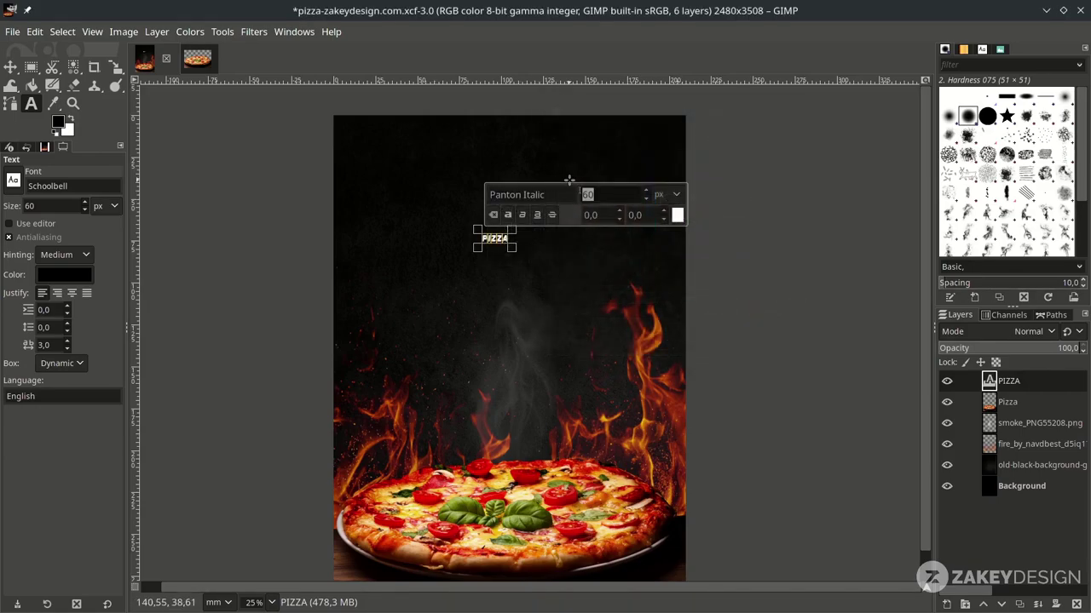
pyautogui.press('Return')
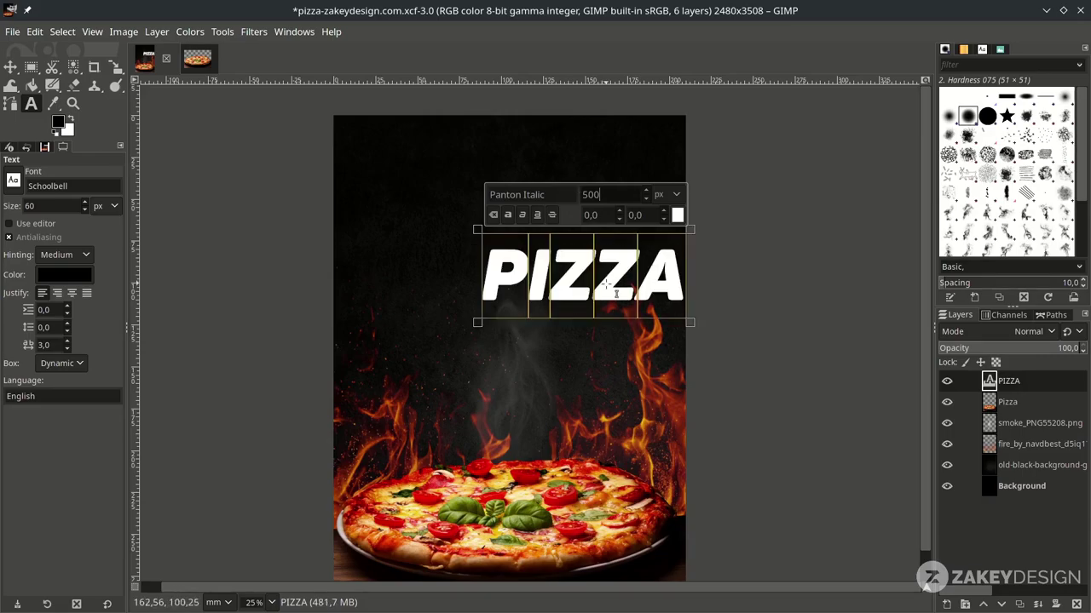
pyautogui.press('m')
pyautogui.moveTo(579, 296); pyautogui.dragTo(522, 240)
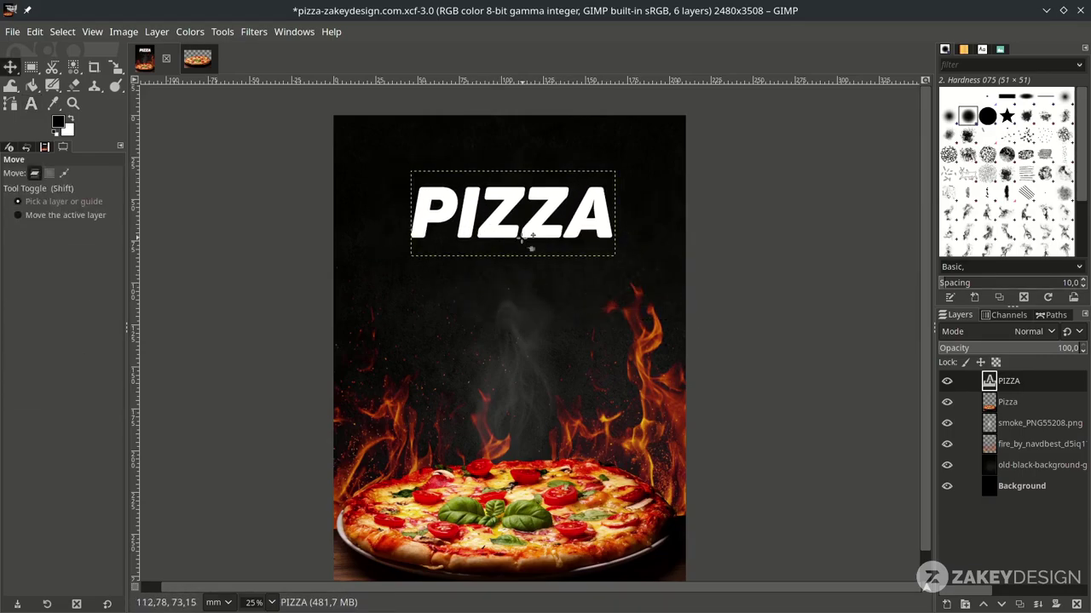
# - Duplicate the PIZZA text layer, move the copy below the title, and set the copy's size to 110 px
pyautogui.click(1020, 604)
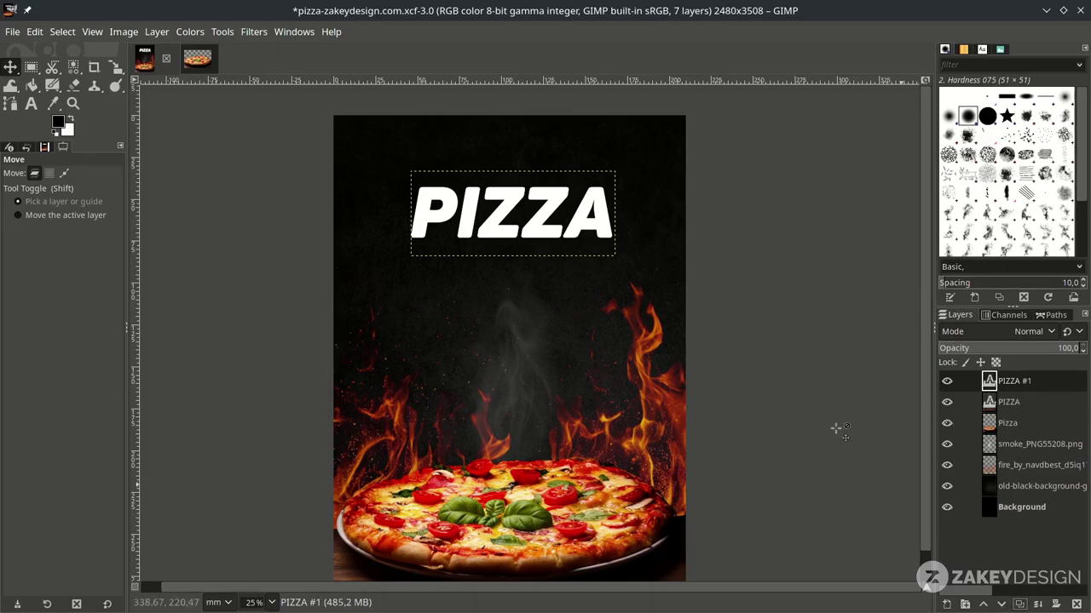
pyautogui.moveTo(549, 223); pyautogui.dragTo(550, 252)
pyautogui.press('+')
pyautogui.press('t')
pyautogui.click(536, 270)
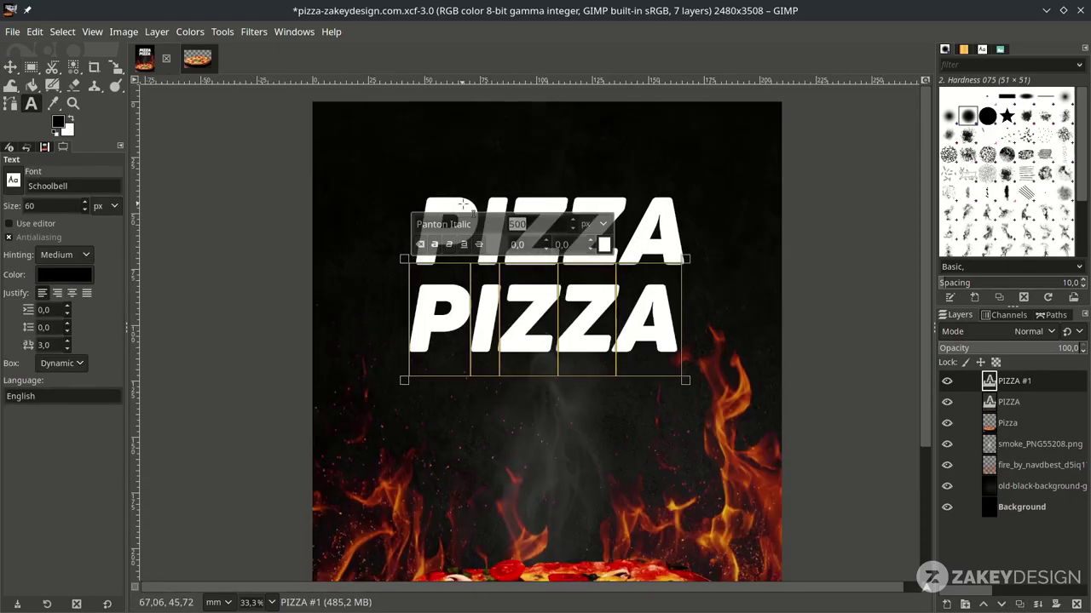
pyautogui.write('110')
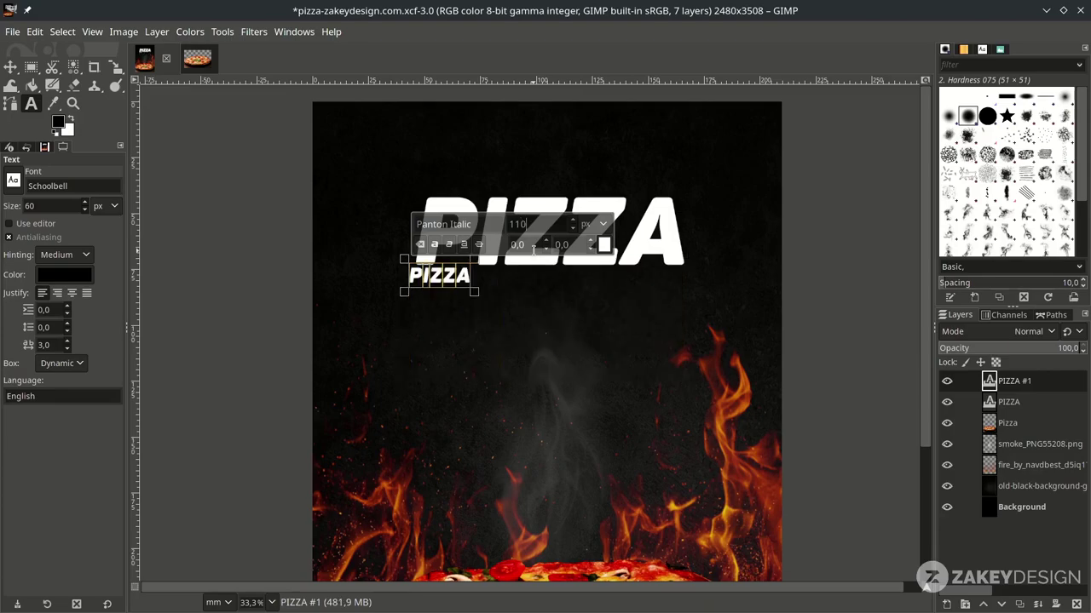
# - Replace the text of the small PIZZA copy with "FAST. FRESH. DELICIOUS!"
pyautogui.scroll(1, 357, 274)
pyautogui.click(488, 283)
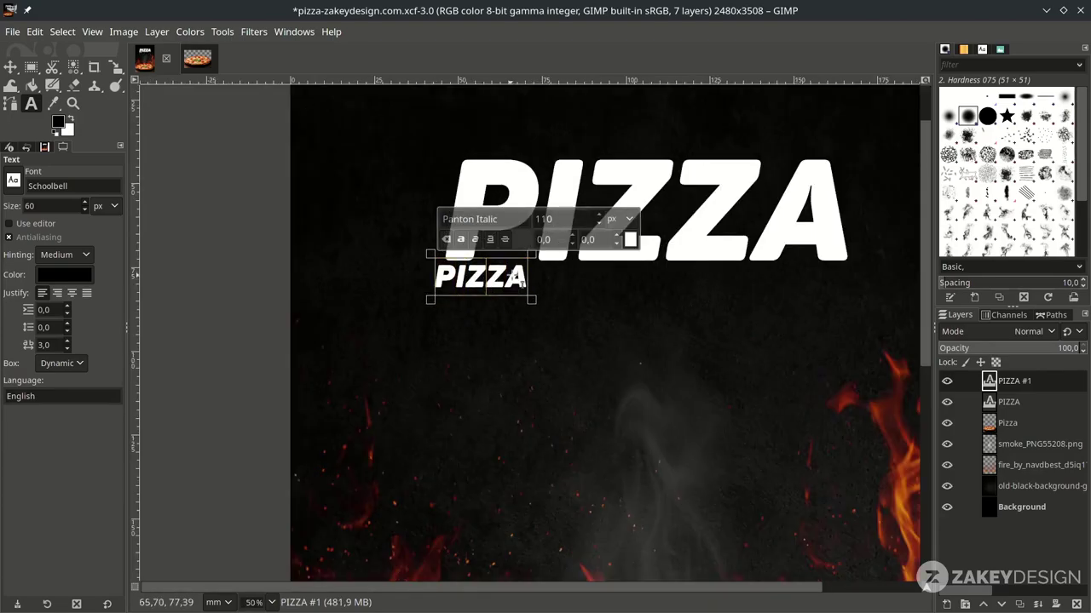
pyautogui.moveTo(509, 276); pyautogui.dragTo(457, 274)
pyautogui.write('F')
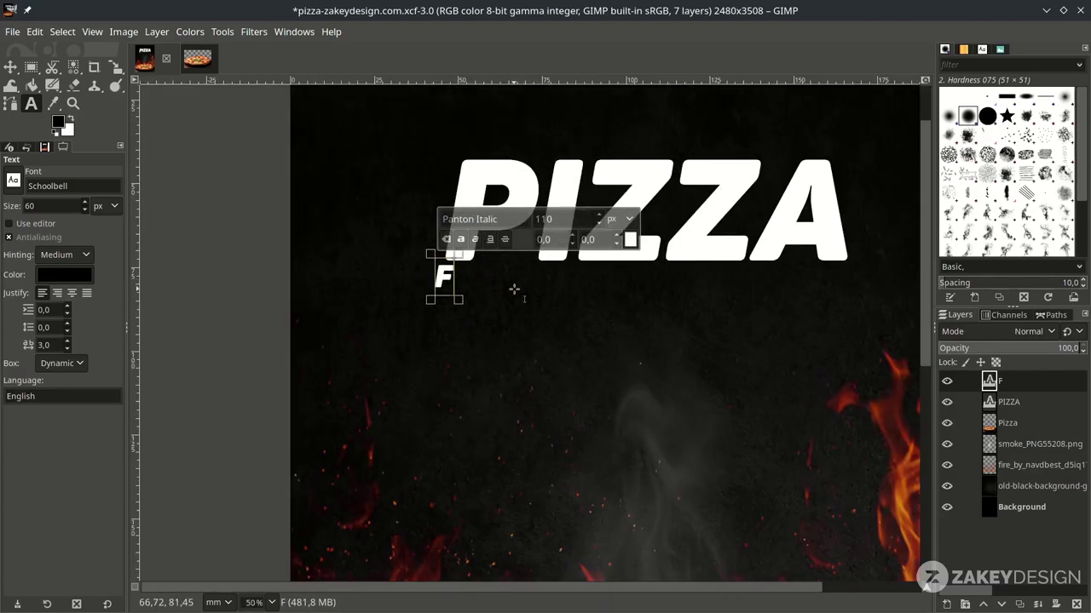
pyautogui.write('AST. FRESH. DELICIOUS!')
pyautogui.press('Escape')
# - Align the "FAST. FRESH. DELICIOUS!" tagline directly beneath the PIZZA title and save the poster
pyautogui.press('m')
pyautogui.moveTo(705, 293); pyautogui.dragTo(718, 302)
pyautogui.hotkey('ctrl', 's')
pyautogui.press('-')
pyautogui.press('-')
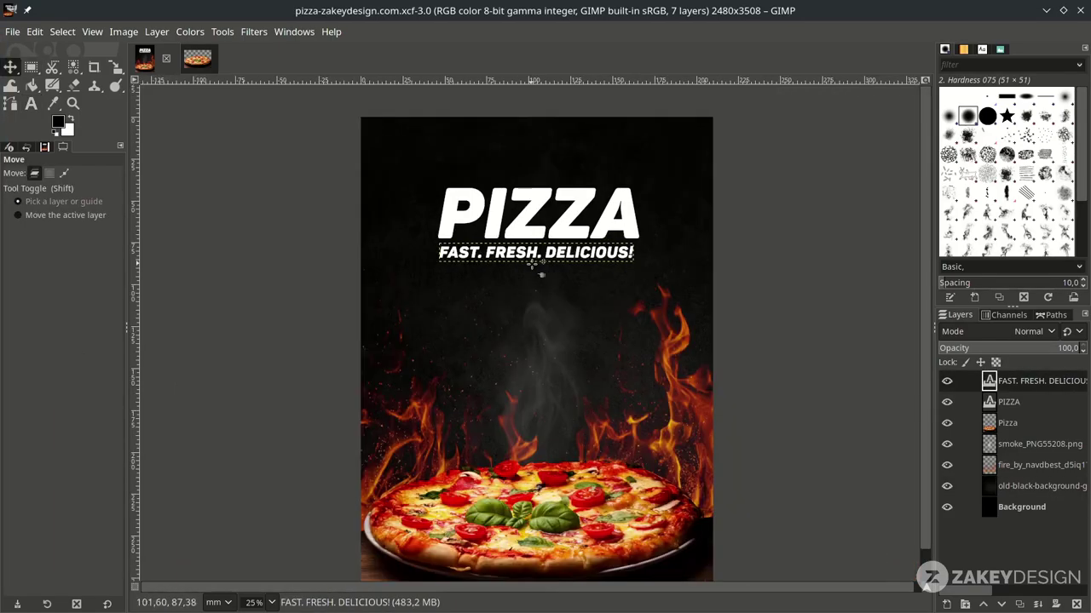
# - Duplicate the "FAST. FRESH. DELICIOUS!" text layer and move the copy down onto the lower part of the poster
pyautogui.scroll(-1, 552, 471)
pyautogui.press('-')
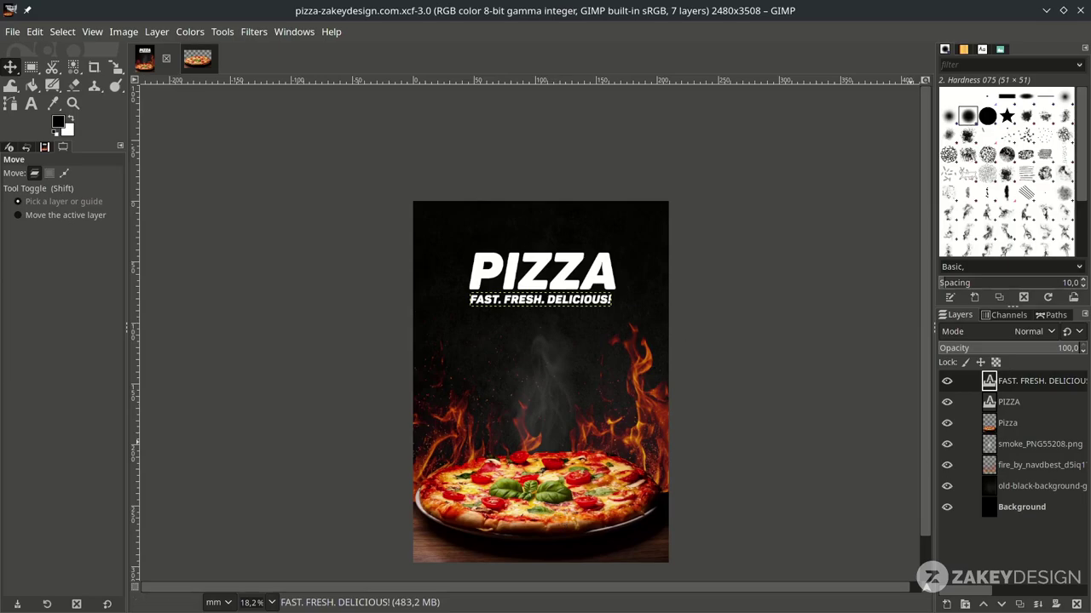
pyautogui.click(1019, 605)
pyautogui.moveTo(540, 299); pyautogui.dragTo(540, 436)
# - Replace the copied tagline with "DELIVERY ORDER :", the phone number and "| ZAKEYDESIGN.COM" at 60 px, placed beneath the pizza
pyautogui.press('+')
pyautogui.press('+')
pyautogui.press('t')
pyautogui.click(583, 541)
pyautogui.hotkey('ctrl', 'a')
pyautogui.write('FDELIVER')
pyautogui.press('Home')
pyautogui.press('Delete')
pyautogui.press('End')
pyautogui.write('Y ORDER : 1')
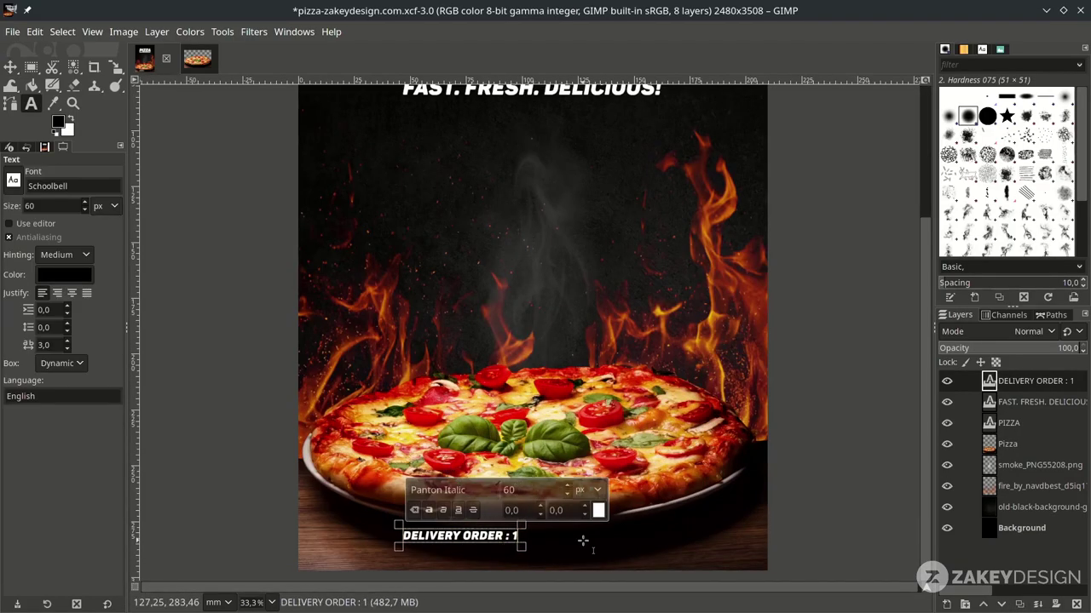
pyautogui.write('23-456-789 | ZAKEYDESIGN.COM')
# - Change the delivery line's font to upright Panton, center the line beneath the pizza, and save the poster
pyautogui.tripleClick(475, 492)
pyautogui.press('Escape')
pyautogui.press('m')
pyautogui.press('-')
pyautogui.press('-')
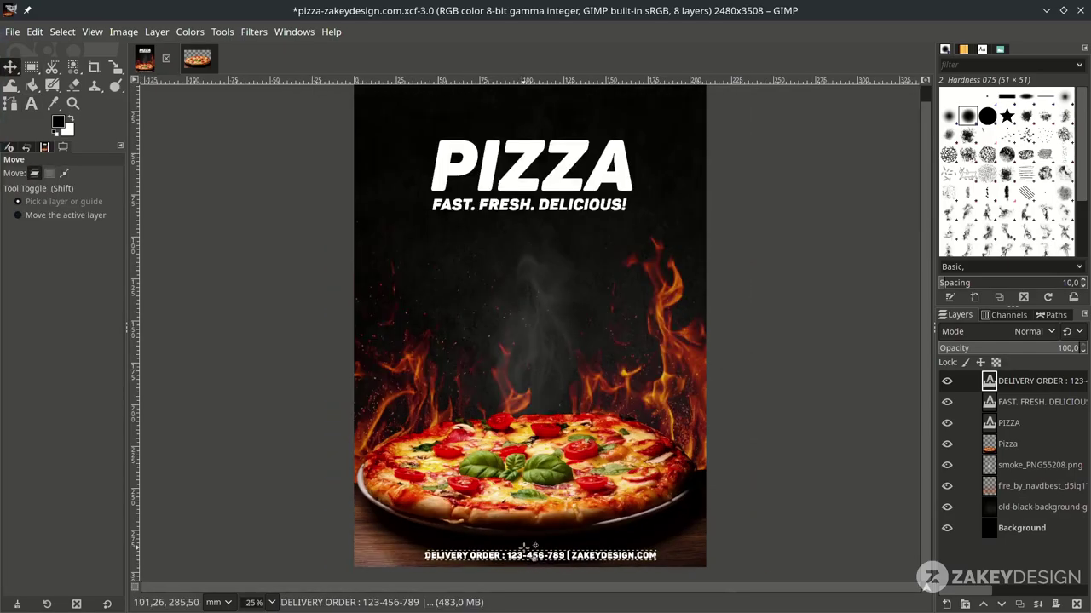
pyautogui.hotkey('ctrl', 's')
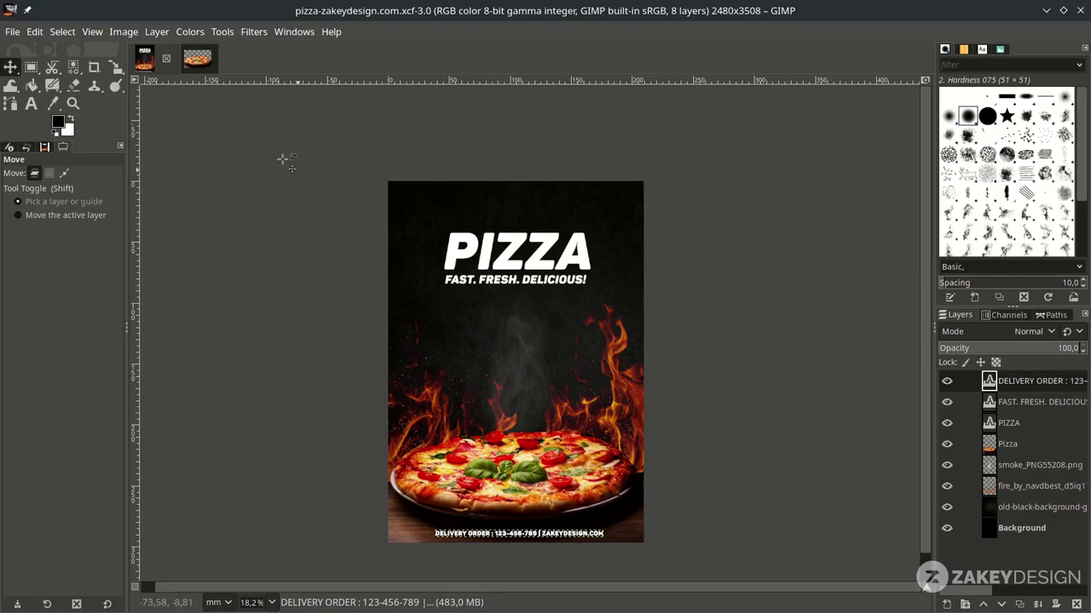
# - Add 100-grunge-brush-strokes-95.png from the 100-grunge-brush-strokes folder to the poster as a new layer
pyautogui.click(13, 32)
pyautogui.click(47, 102)
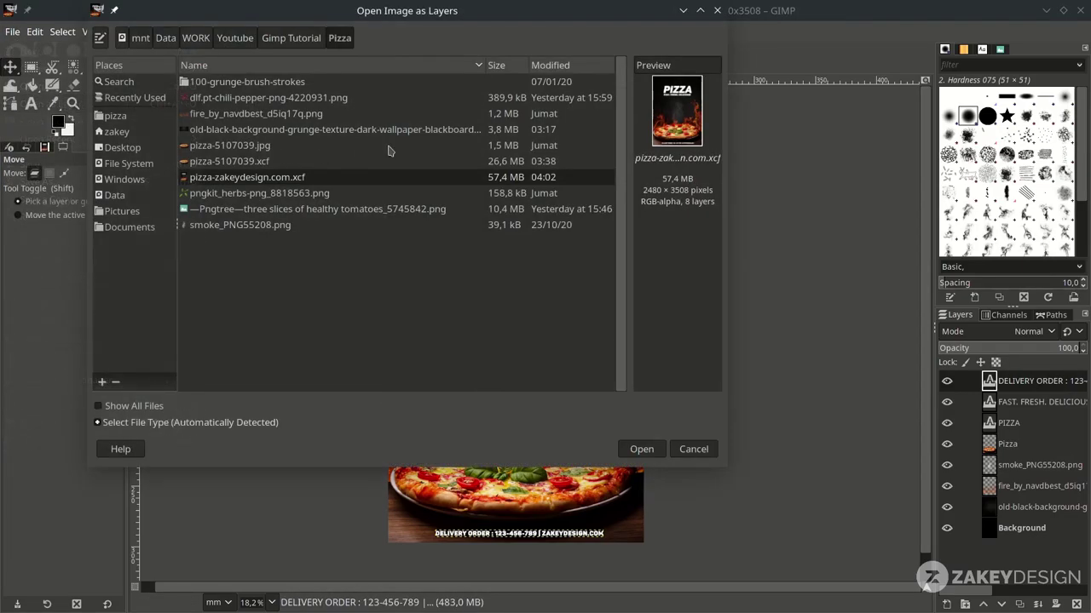
pyautogui.doubleClick(330, 85)
pyautogui.scroll(-15, 339, 221)
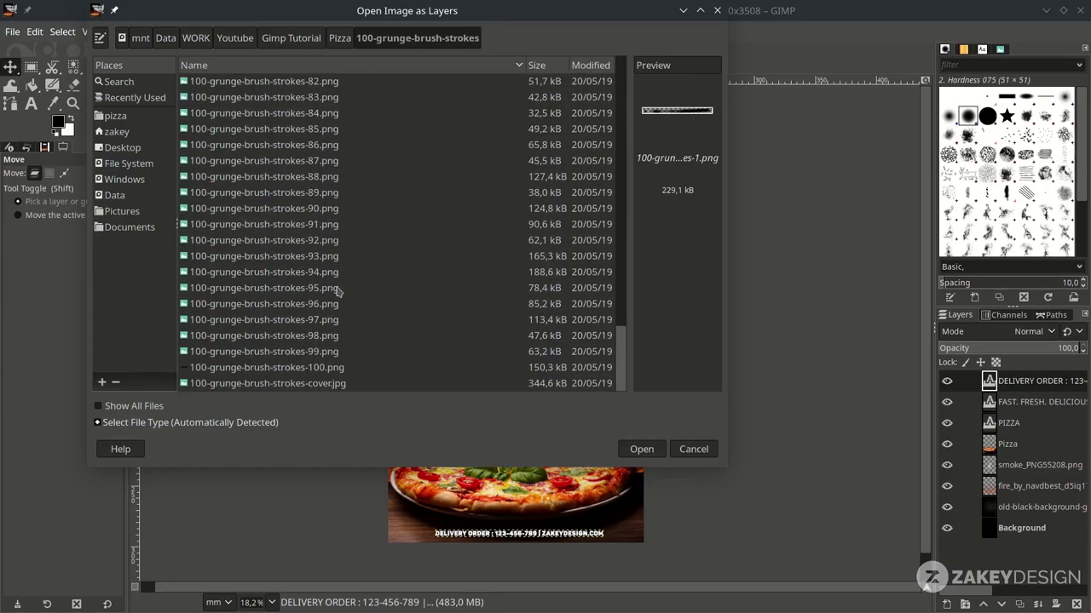
pyautogui.click(337, 290)
pyautogui.doubleClick(338, 290)
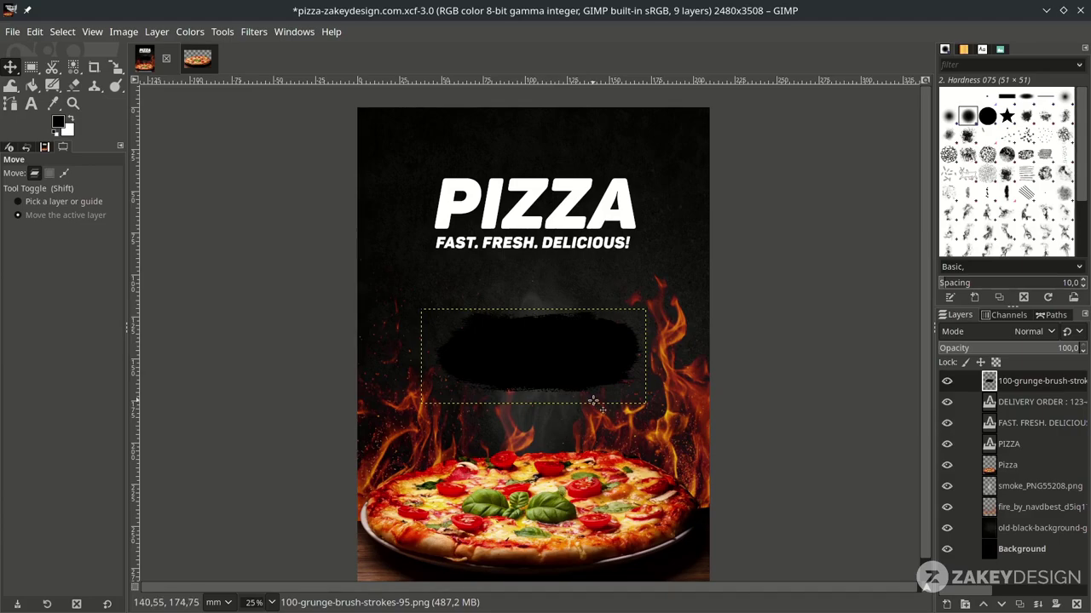
# - Scale the black brush stroke to about 168 x 20 mm across the tagline and place its layer below the tagline text layer
pyautogui.hotkey('shift', 's')
pyautogui.click(532, 404)
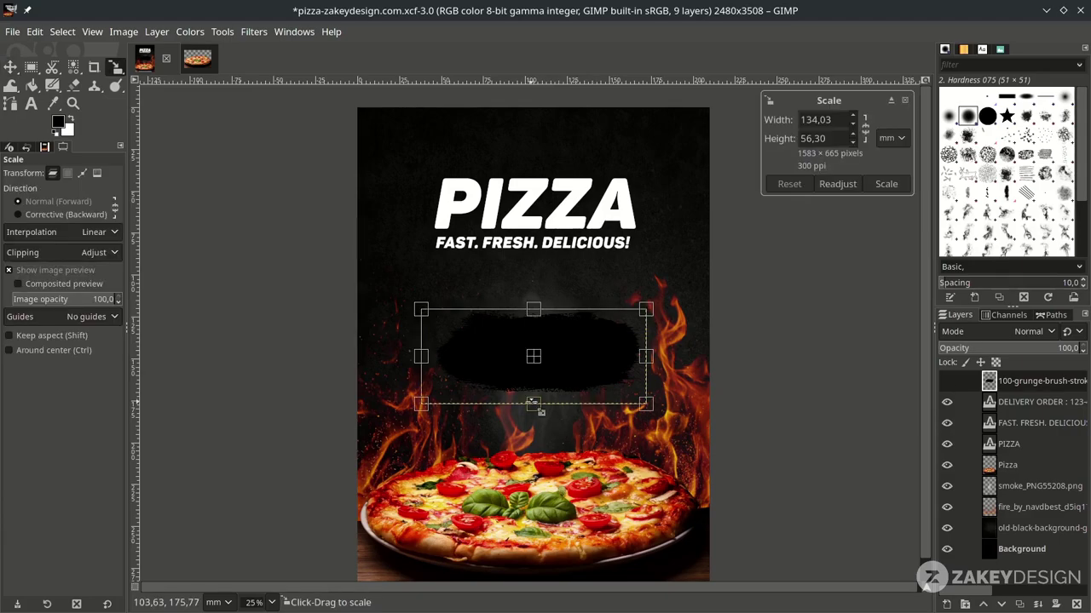
pyautogui.moveTo(533, 405)
pyautogui.mouseDown()
pyautogui.moveTo(533, 366)
pyautogui.moveTo(555, 336)
pyautogui.moveTo(553, 275)
pyautogui.moveTo(548, 329)
pyautogui.moveTo(513, 249)
pyautogui.mouseUp()
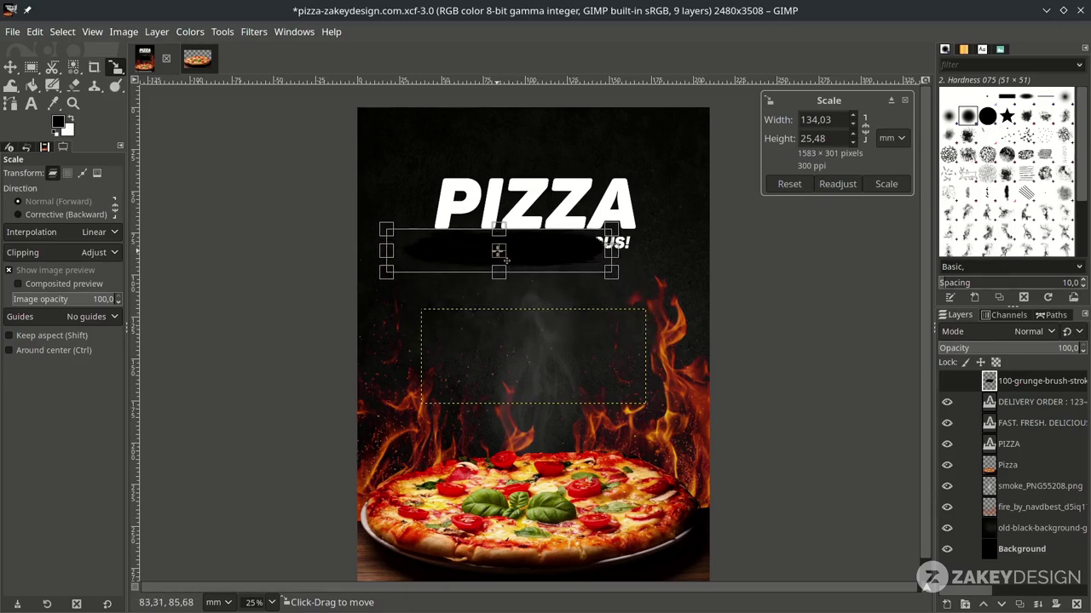
pyautogui.moveTo(635, 277); pyautogui.dragTo(687, 268)
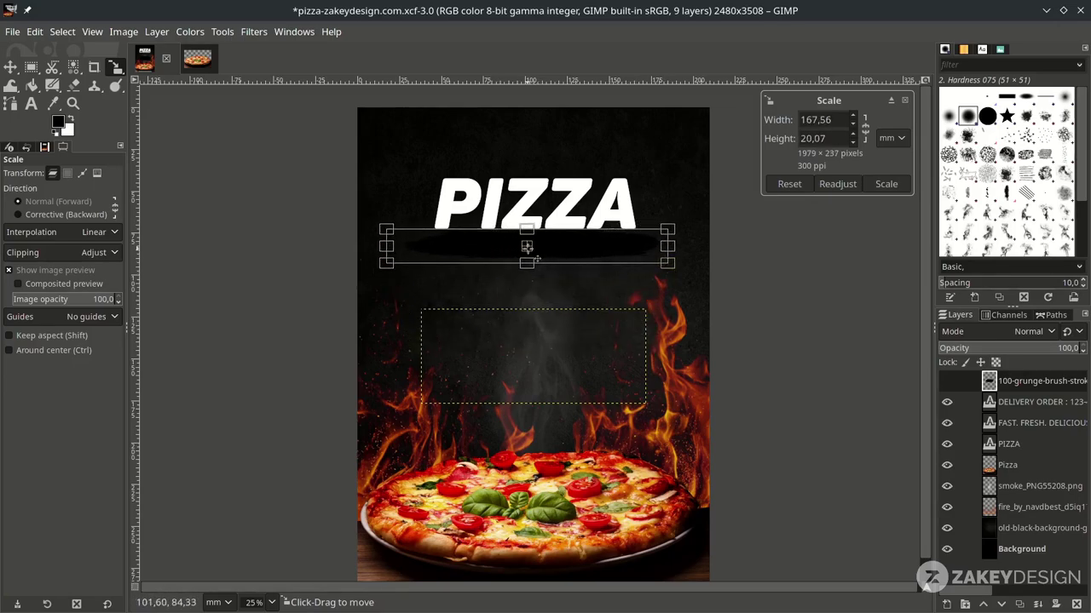
pyautogui.press('Return')
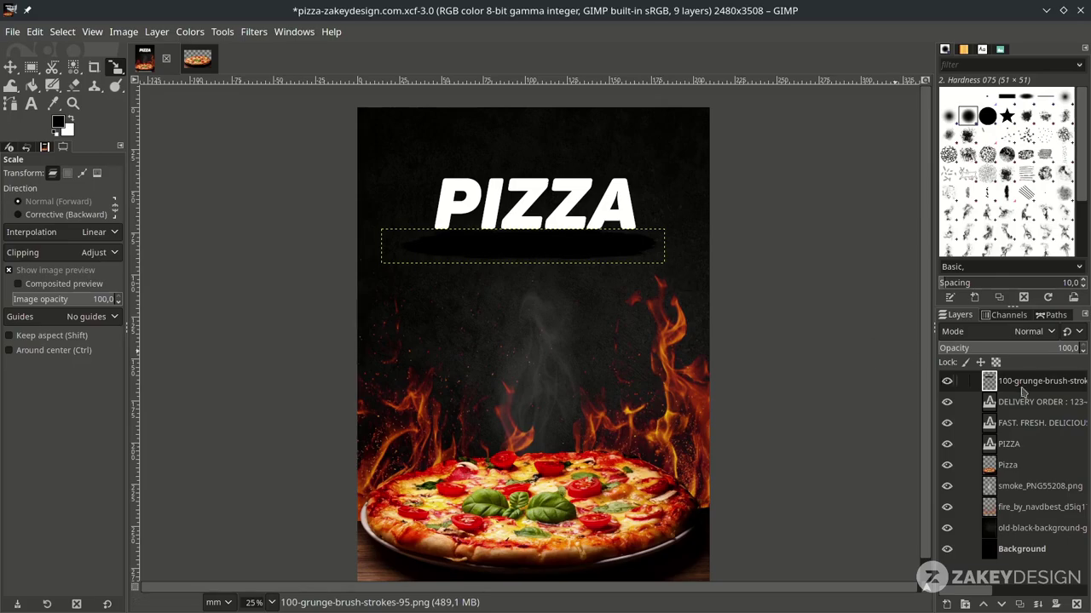
pyautogui.moveTo(1030, 392); pyautogui.dragTo(1038, 437)
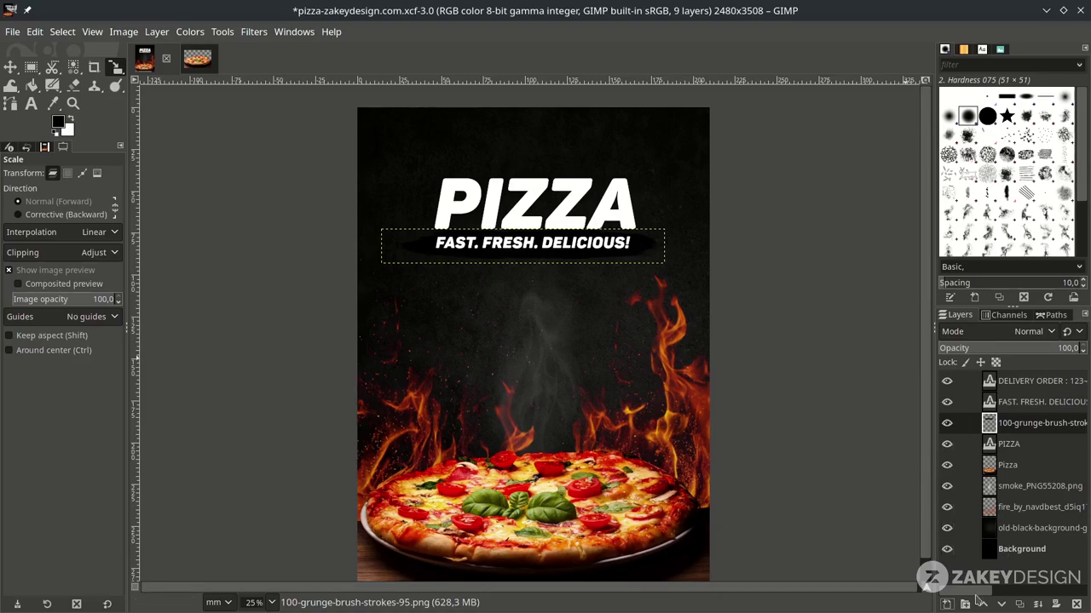
# - Create a new layer named "color" directly above the brush stroke layer
pyautogui.click(945, 605)
pyautogui.write('color')
pyautogui.press('Return')
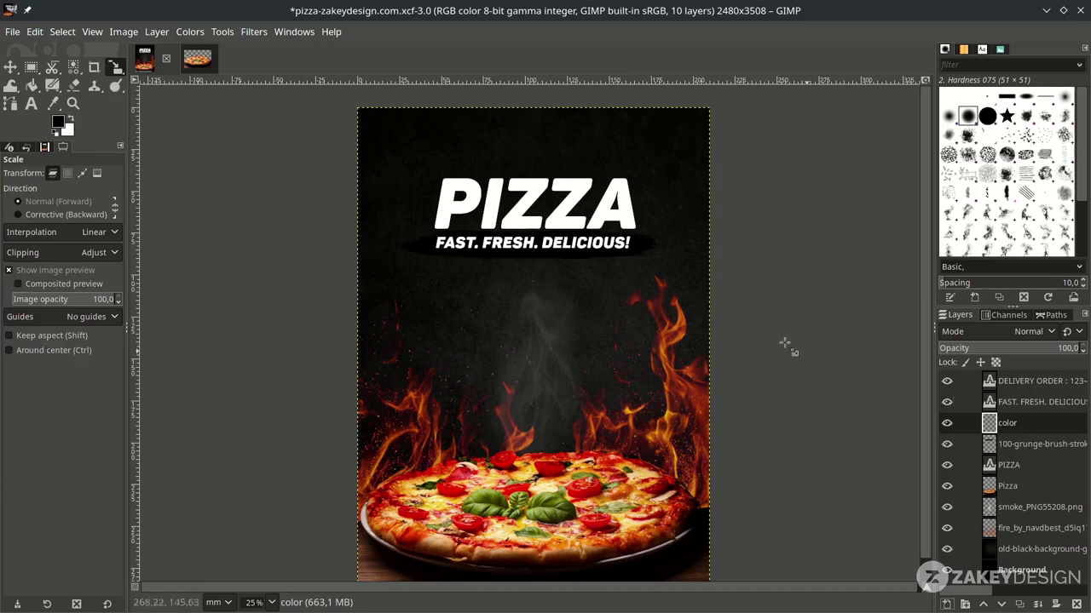
# - Set the foreground color to orange (about f46414) and bucket-fill the whole "color" layer with it
pyautogui.click(61, 125)
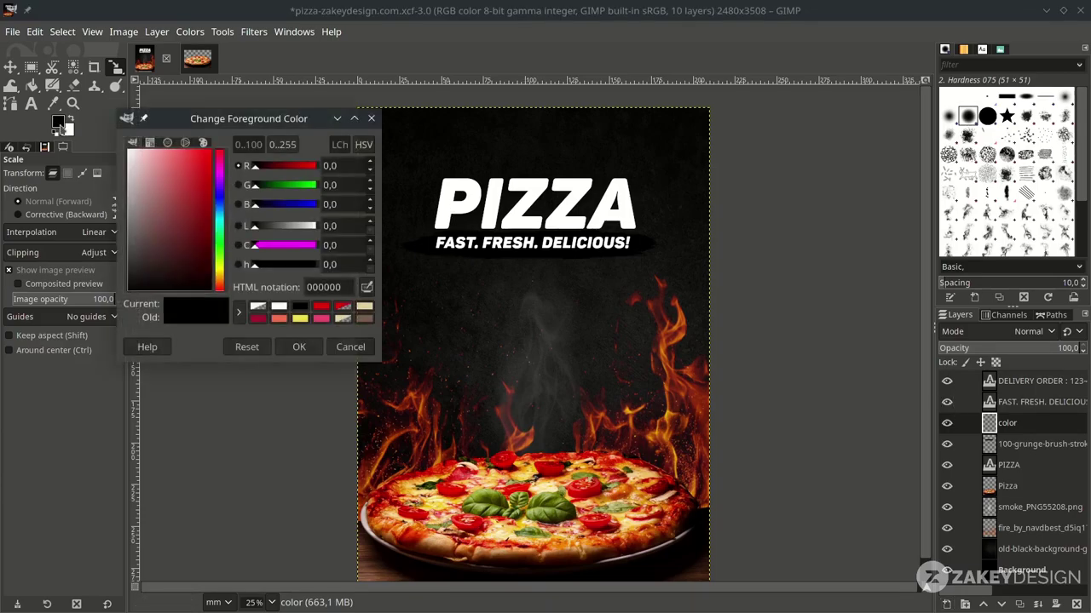
pyautogui.moveTo(222, 288); pyautogui.dragTo(221, 281)
pyautogui.click(207, 162)
pyautogui.moveTo(207, 162)
pyautogui.mouseDown()
pyautogui.moveTo(206, 203)
pyautogui.moveTo(208, 152)
pyautogui.mouseUp()
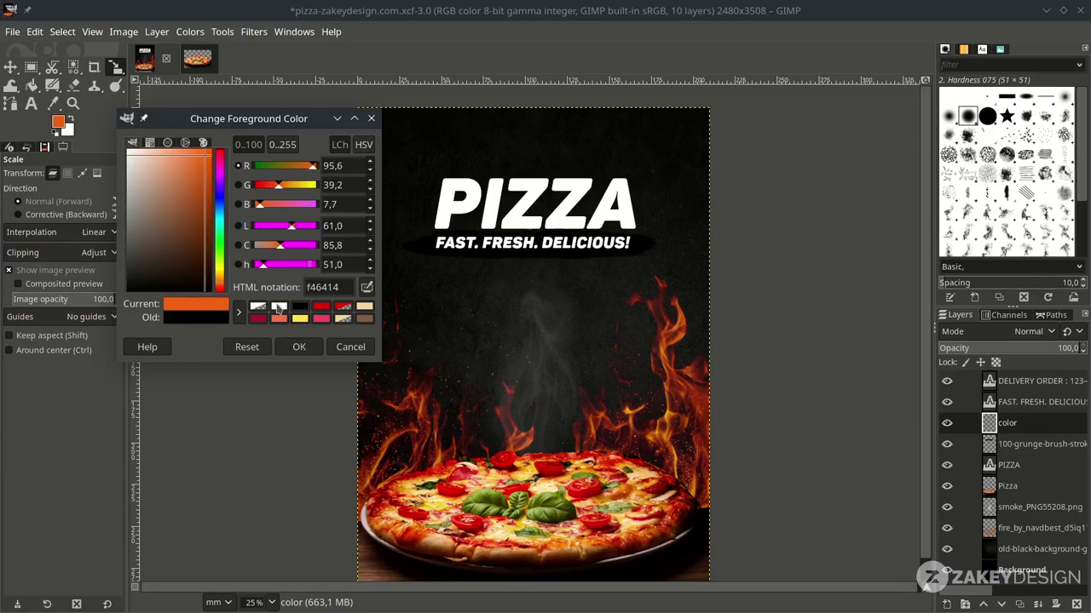
pyautogui.click(299, 348)
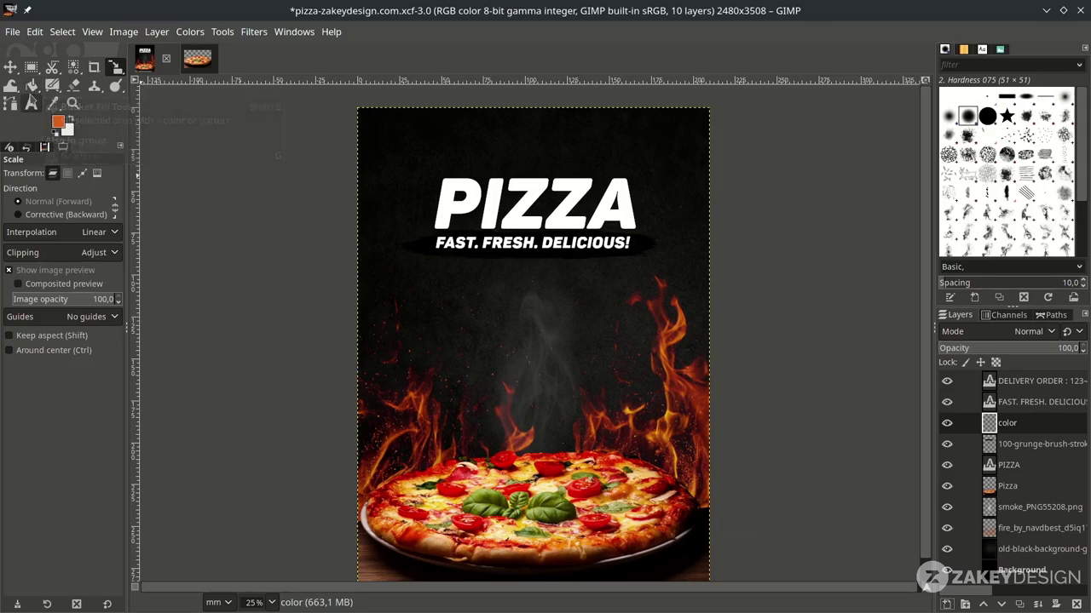
pyautogui.click(32, 87)
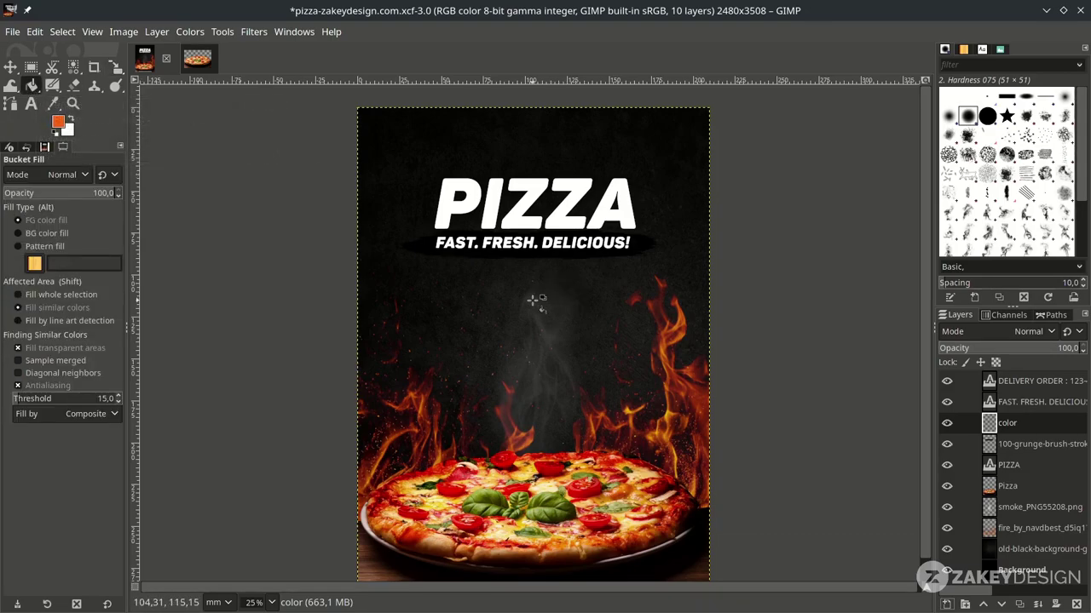
pyautogui.click(593, 312)
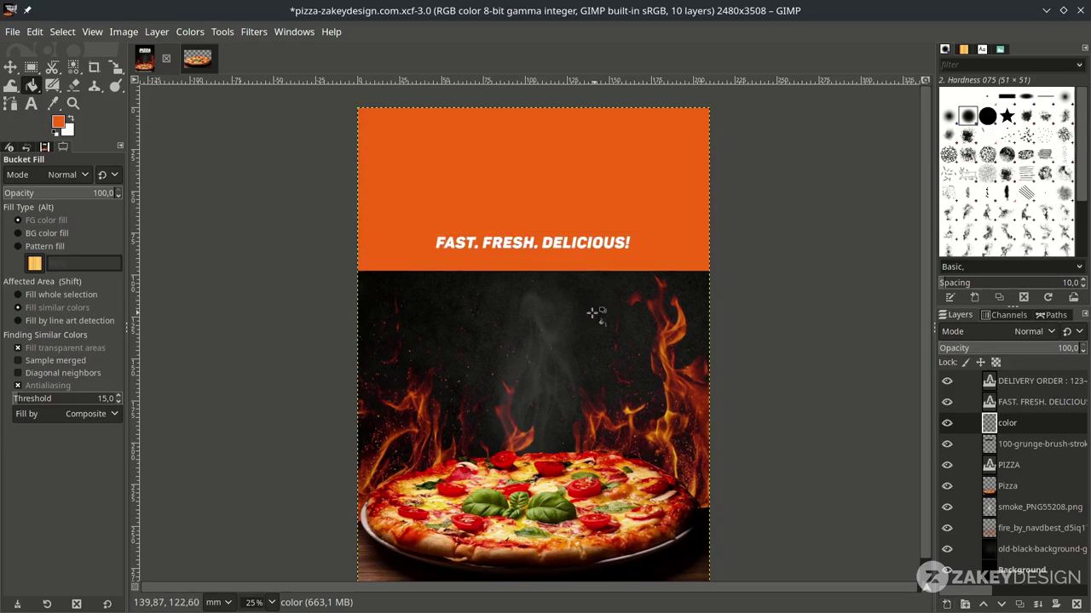
# - Set the "color" layer's blend mode to Lighten only and merge it down into the brush stroke layer
pyautogui.click(1031, 332)
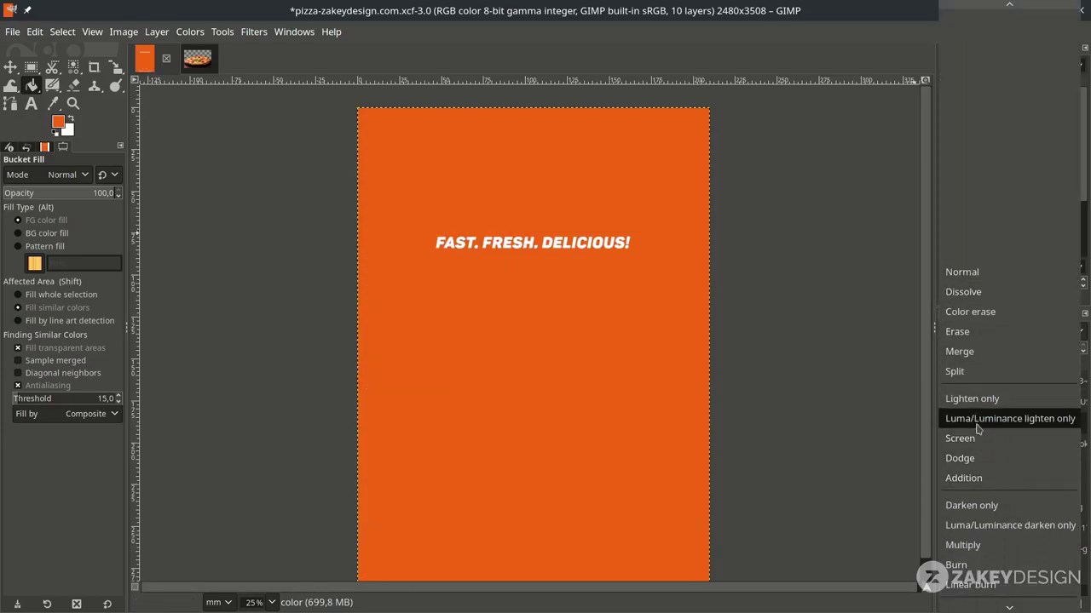
pyautogui.click(986, 400)
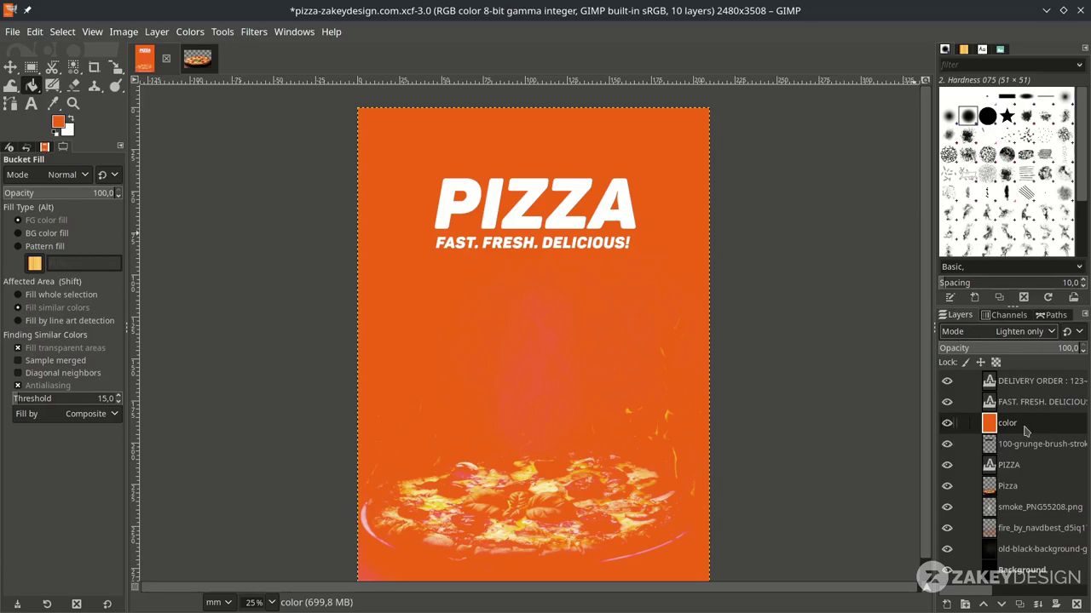
pyautogui.rightClick(1025, 431)
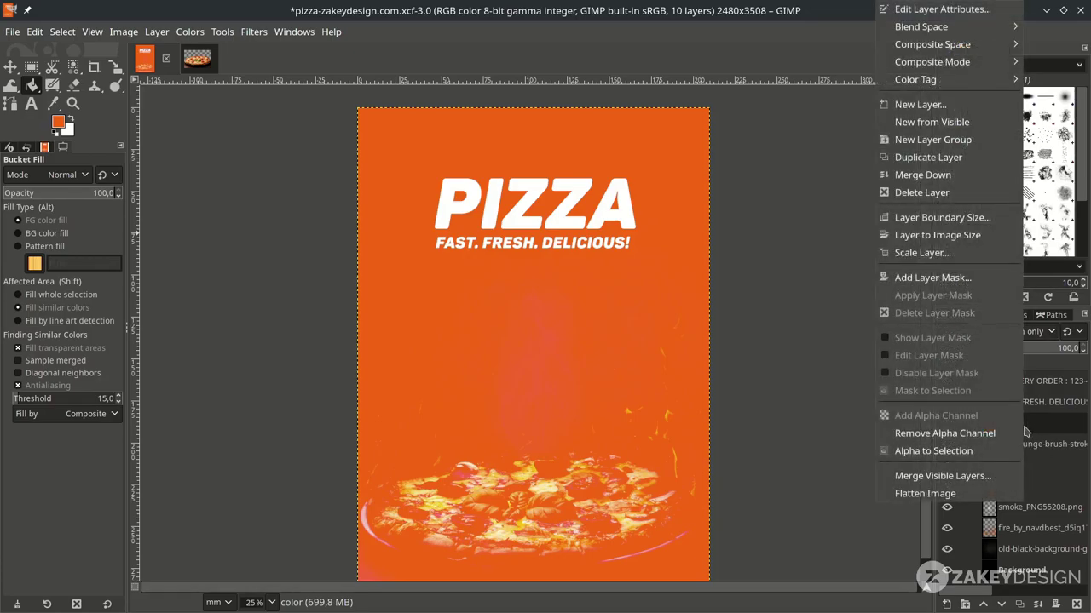
pyautogui.click(946, 183)
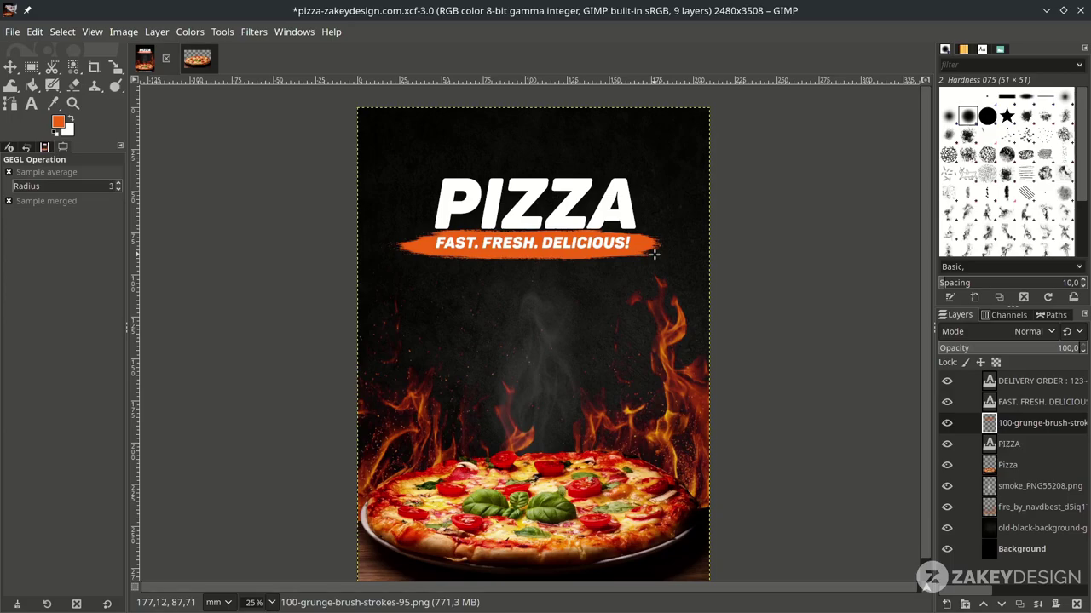
pyautogui.click(203, 31)
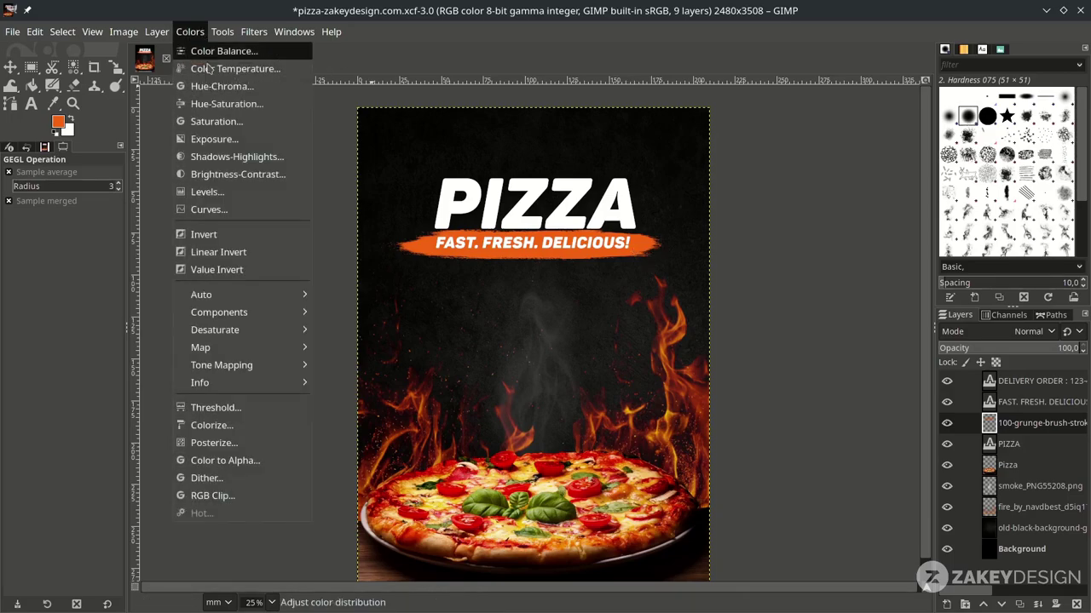
pyautogui.click(226, 103)
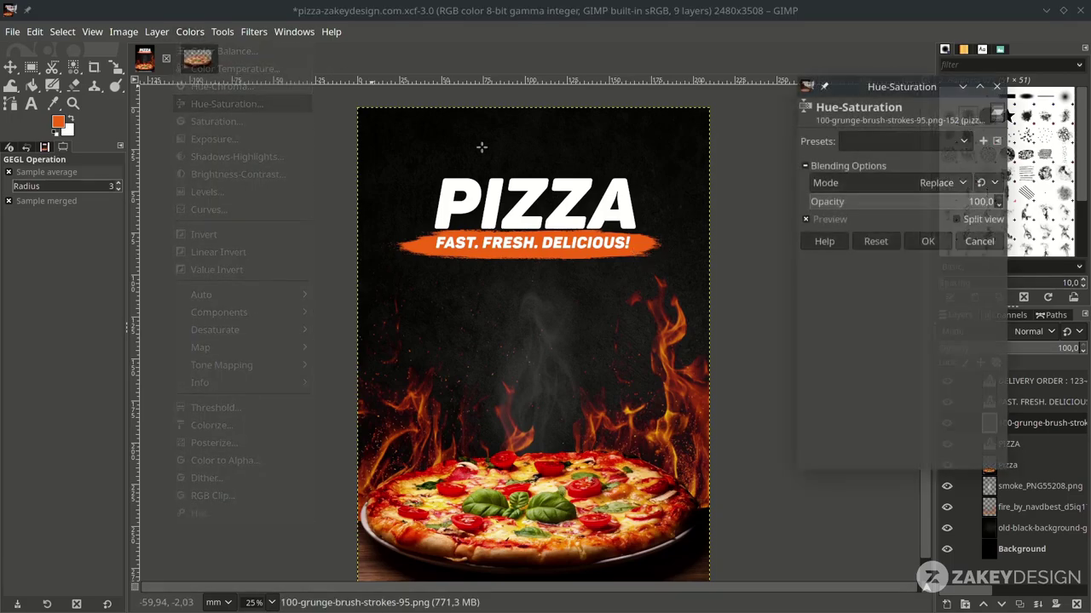
pyautogui.moveTo(877, 317)
pyautogui.mouseDown()
pyautogui.moveTo(891, 309)
pyautogui.moveTo(846, 309)
pyautogui.moveTo(969, 308)
pyautogui.mouseUp()
pyautogui.moveTo(937, 327)
pyautogui.mouseDown()
pyautogui.moveTo(886, 327)
pyautogui.moveTo(906, 327)
pyautogui.mouseUp()
pyautogui.moveTo(907, 344)
pyautogui.mouseDown()
pyautogui.moveTo(955, 344)
pyautogui.moveTo(849, 344)
pyautogui.mouseUp()
pyautogui.moveTo(907, 308); pyautogui.dragTo(880, 308)
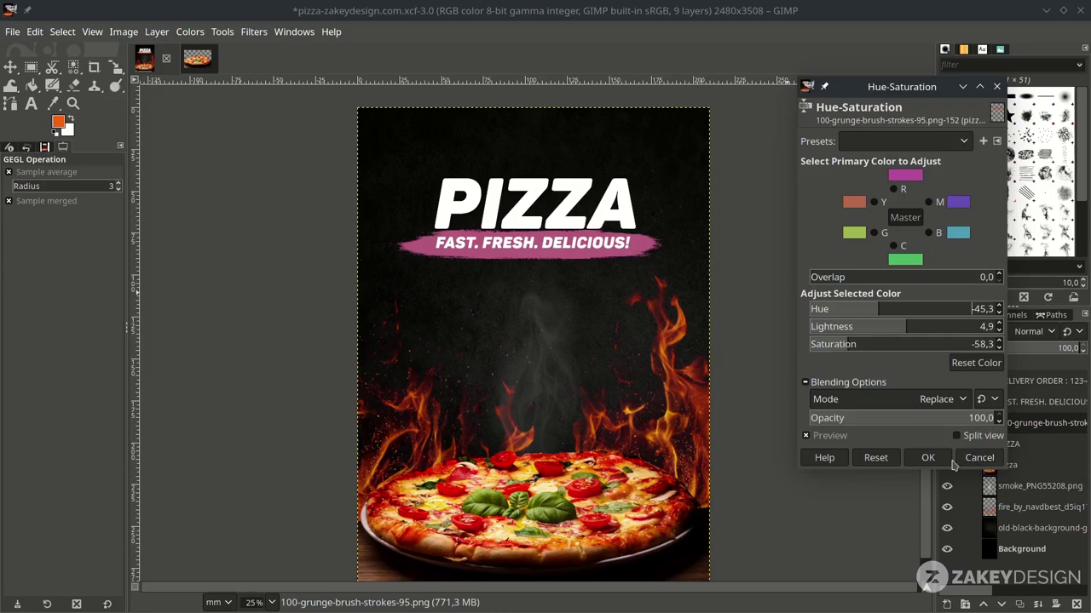
pyautogui.click(978, 457)
# - Reduce the height of the orange brush stroke behind the tagline
pyautogui.click(1033, 449)
pyautogui.click(1036, 428)
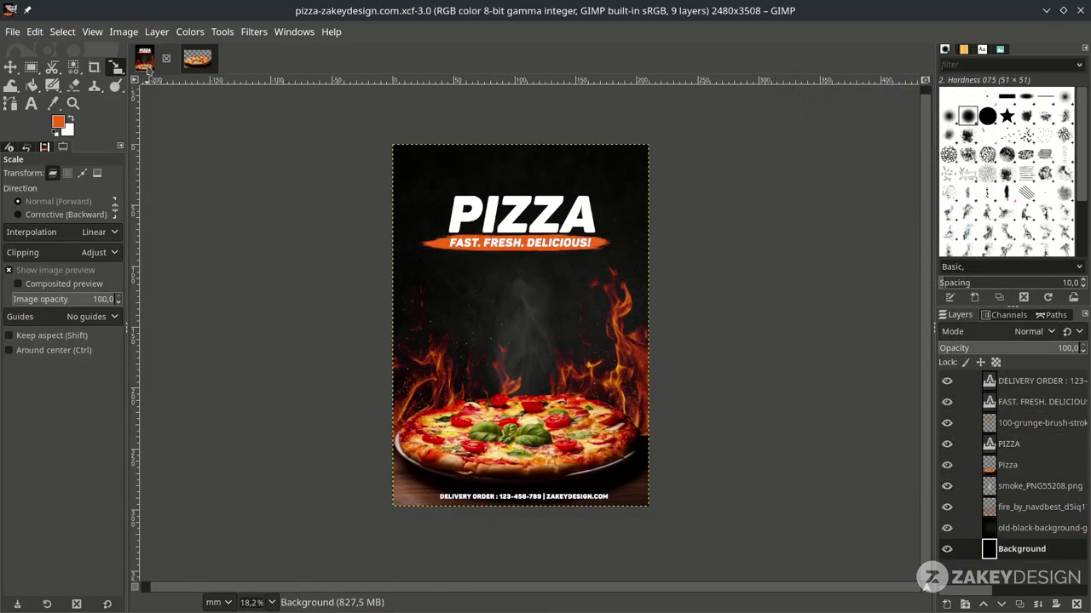
# - Change "ORDER" to "CALL" in the delivery line beneath the pizza and save the poster
pyautogui.press('t')
pyautogui.click(484, 496)
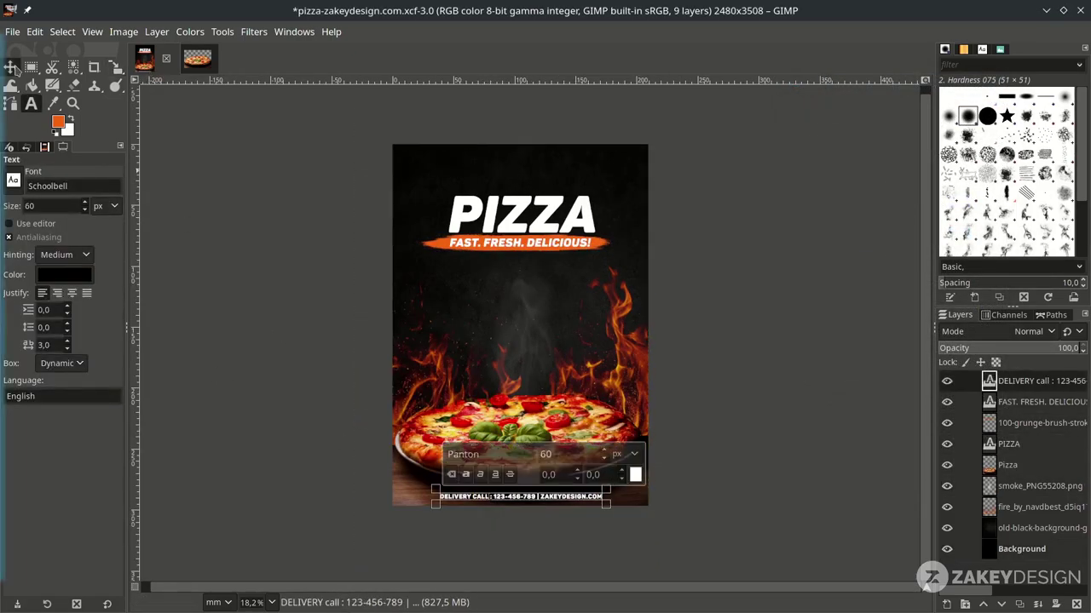
pyautogui.click(12, 67)
pyautogui.hotkey('ctrl', 's')
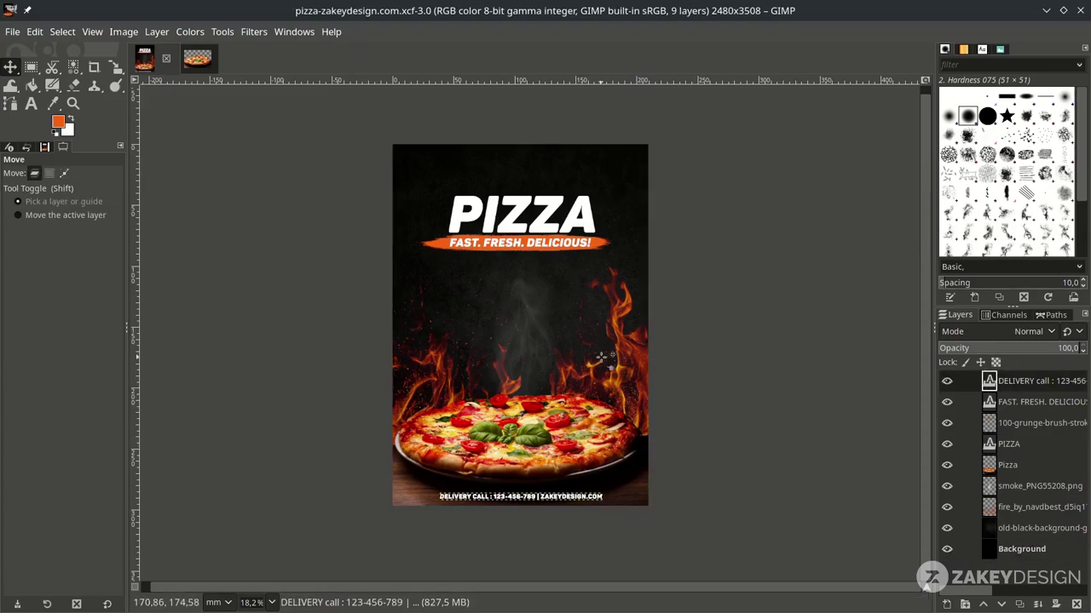
# - Open the "three slices of healthy tomatoes_5745842.png" file as a separate image
pyautogui.click(13, 31)
pyautogui.click(31, 89)
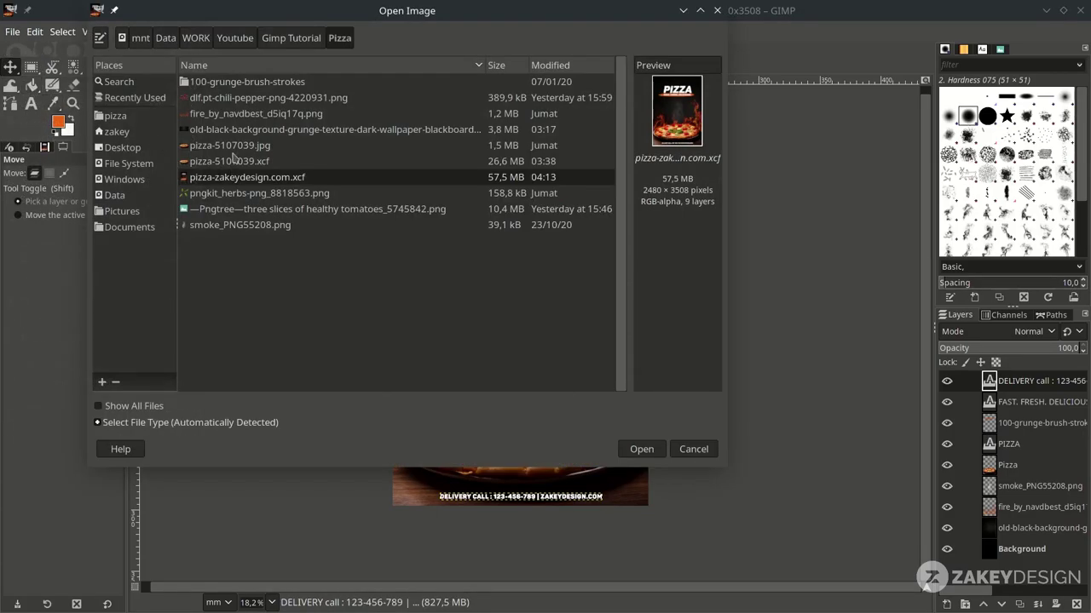
pyautogui.doubleClick(245, 209)
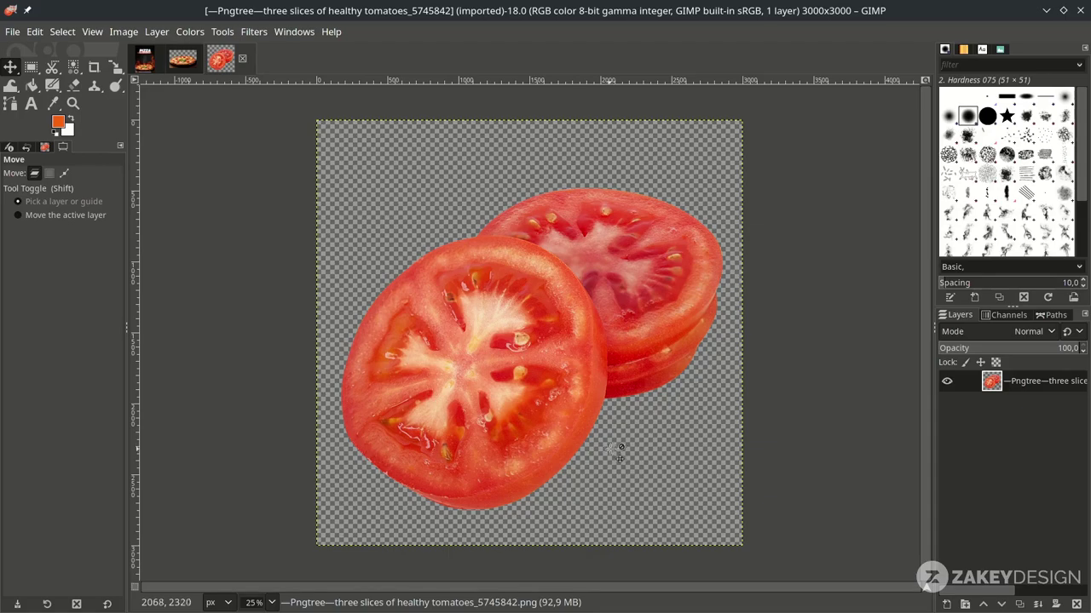
# - Trace a path along the front tomato slice's edge where it overlaps the slices behind, using the Paths tool
pyautogui.press('b')
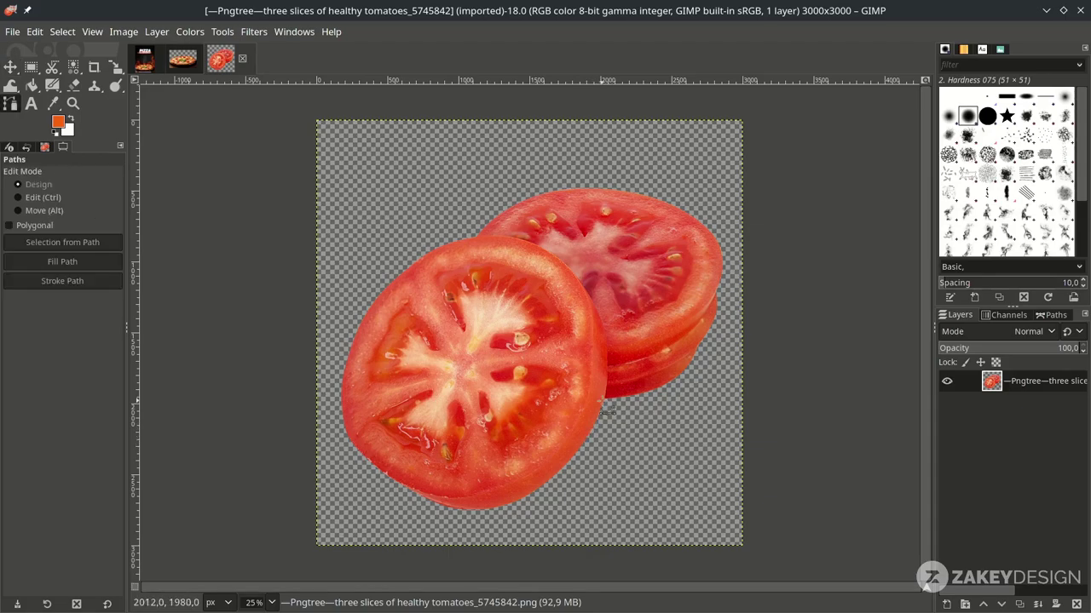
pyautogui.scroll(3, 596, 430)
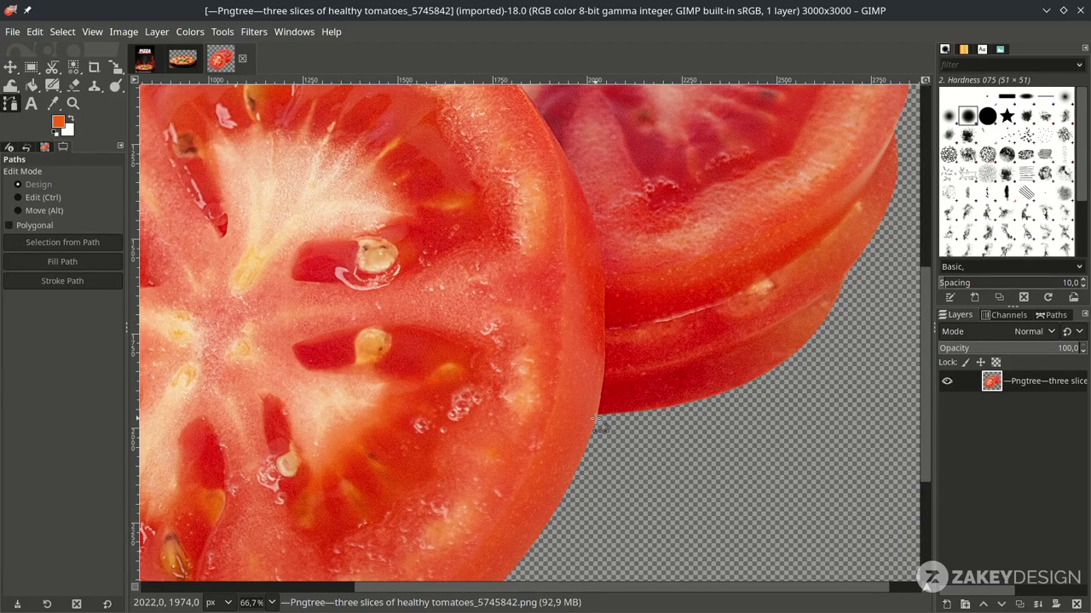
pyautogui.scroll(1, 597, 423)
pyautogui.click(597, 423)
pyautogui.moveTo(609, 318); pyautogui.dragTo(608, 270)
pyautogui.scroll(3, 581, 281)
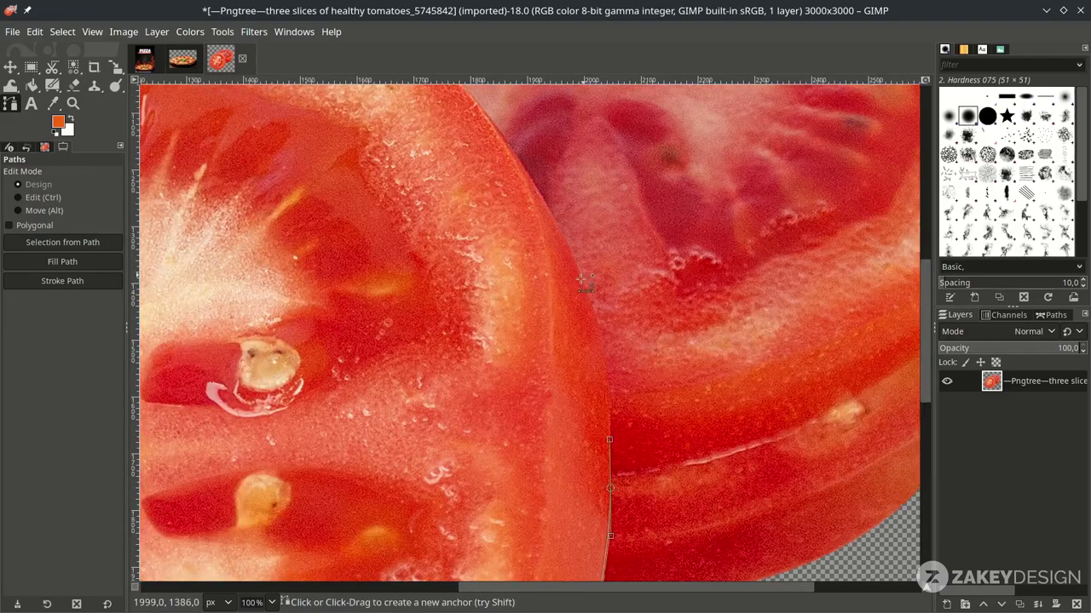
pyautogui.scroll(-2, 596, 426)
pyautogui.scroll(1, 718, 457)
pyautogui.click(759, 404)
pyautogui.click(563, 205)
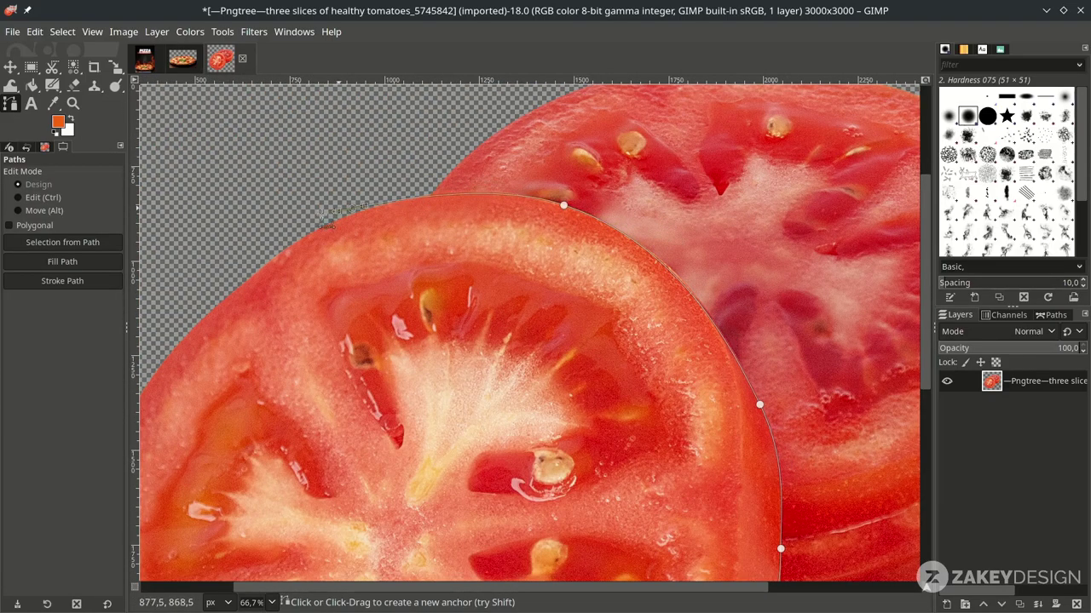
# - Continue the path loosely around the rest of the front tomato slice, close it and convert it into a selection
pyautogui.scroll(-2, 326, 220)
pyautogui.press('ctrl')
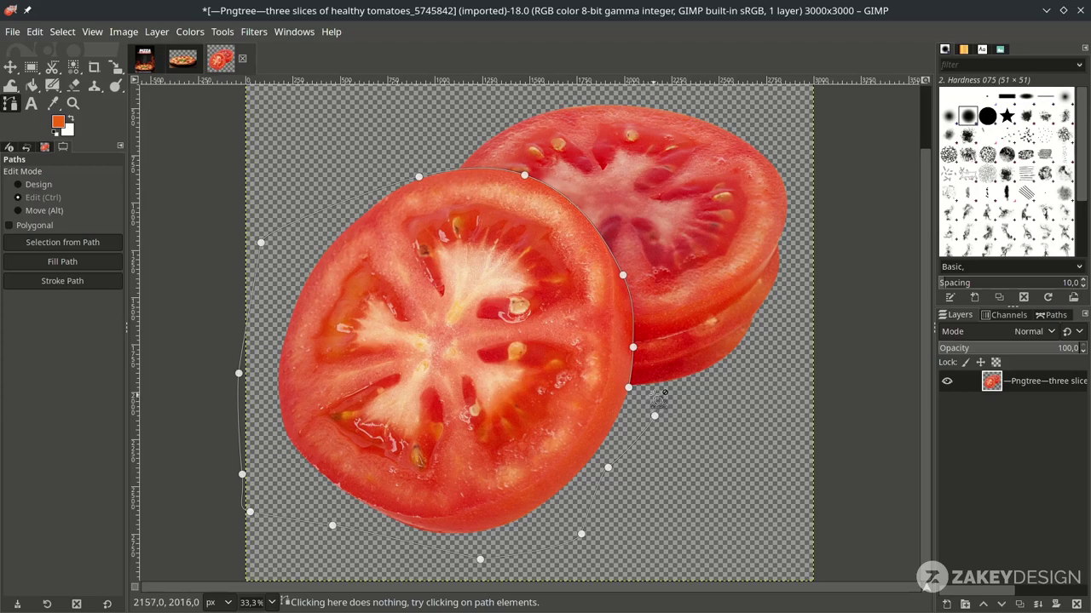
pyautogui.scroll(2, 660, 399)
pyautogui.press('ctrl')
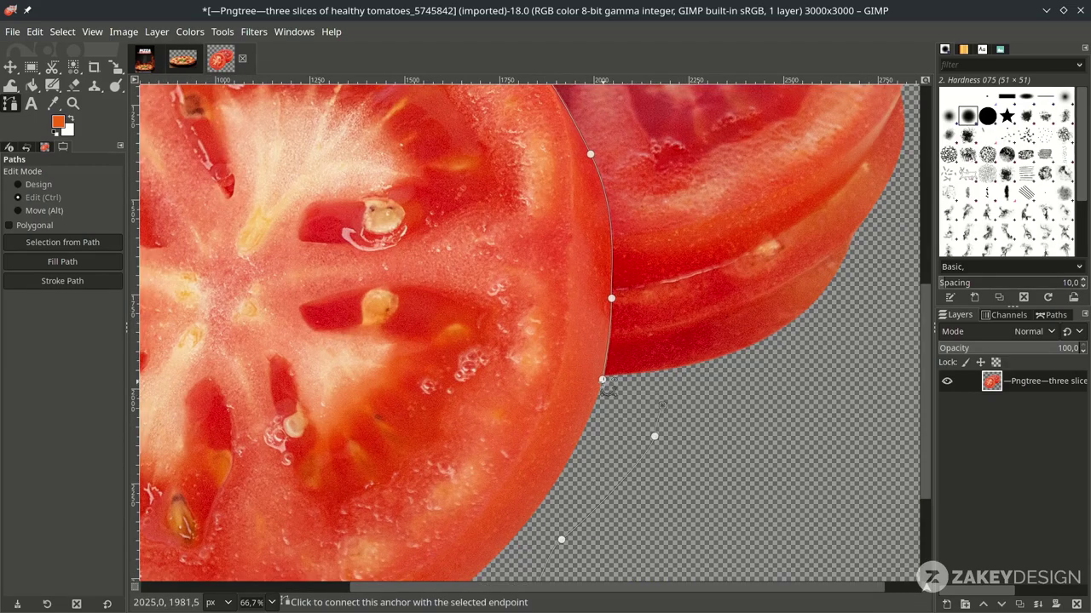
pyautogui.keyDown('ctrl'); pyautogui.click(602, 380); pyautogui.keyUp('ctrl')
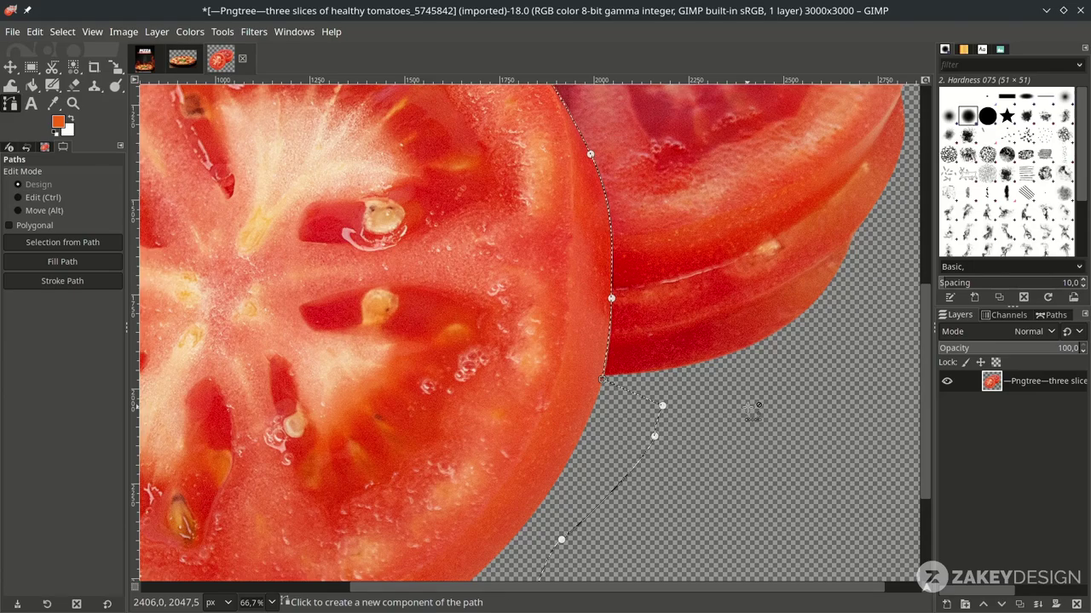
pyautogui.scroll(-3, 755, 409)
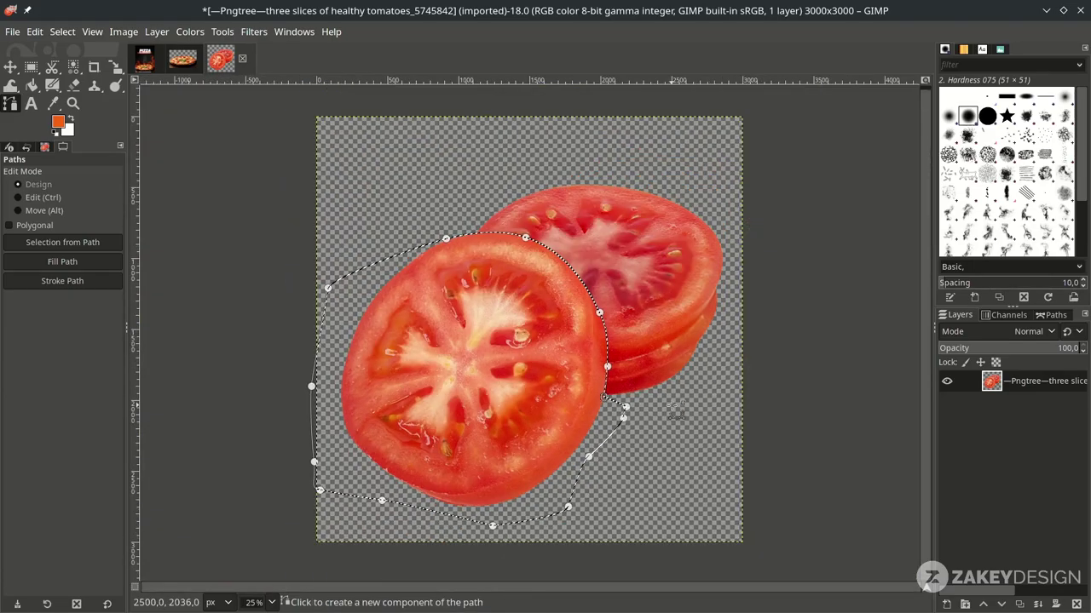
# - Float the selected front tomato slice and turn the floating selection into a new layer
pyautogui.click(62, 32)
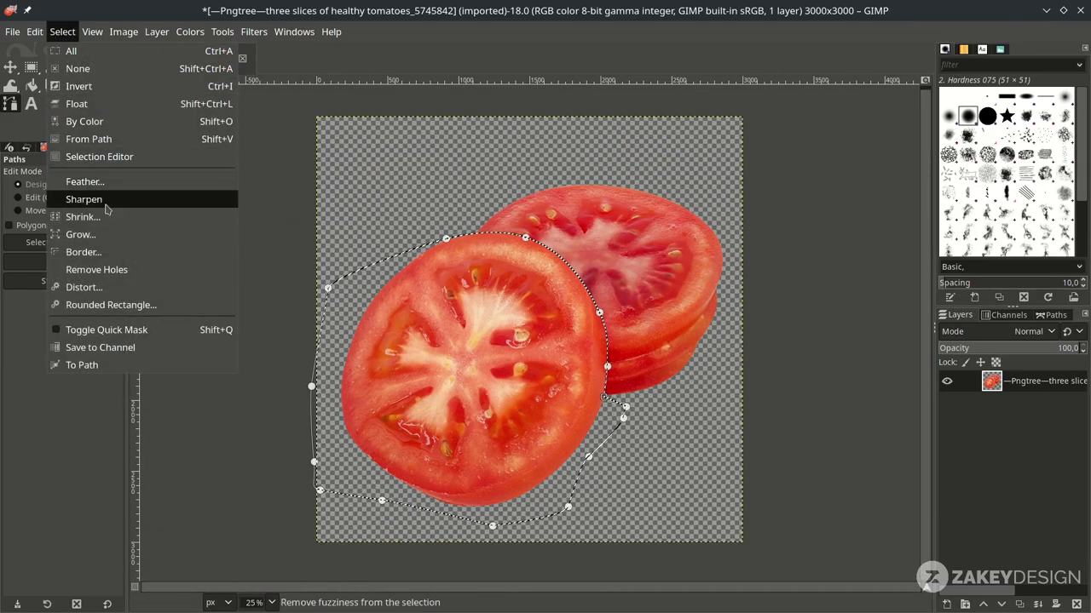
pyautogui.click(104, 104)
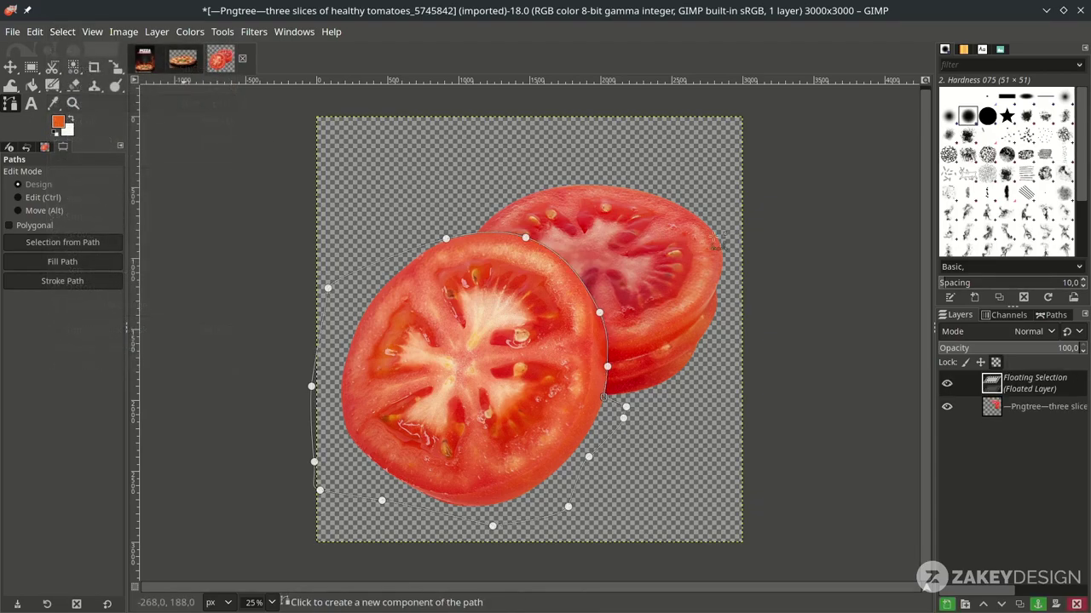
pyautogui.click(946, 605)
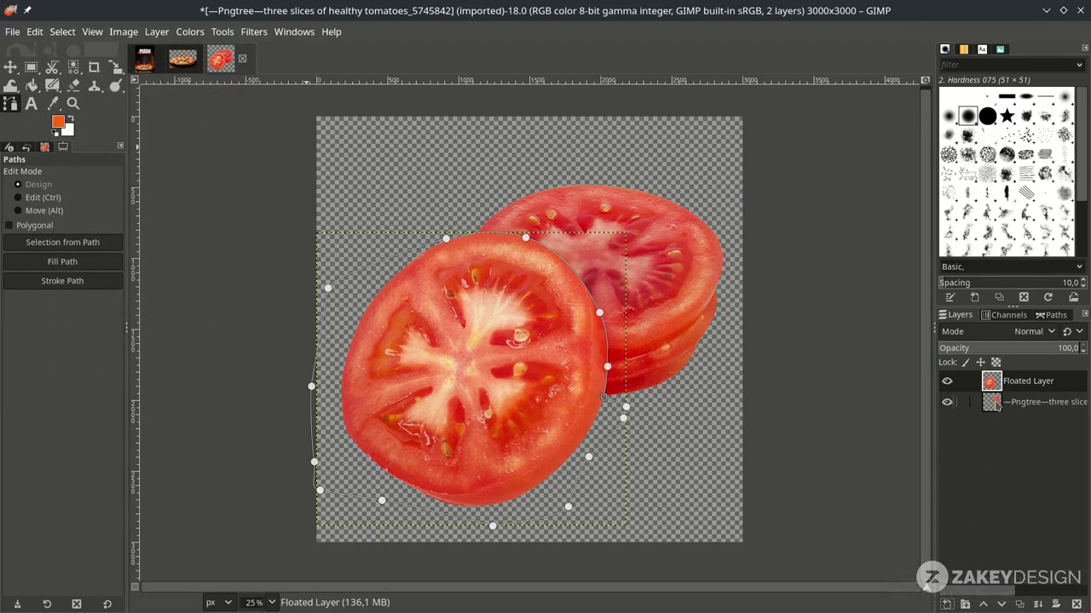
# - Hide the original three-slice layer and rename the cut-out slice's layer "Tomato"
pyautogui.click(947, 403)
pyautogui.click(997, 385)
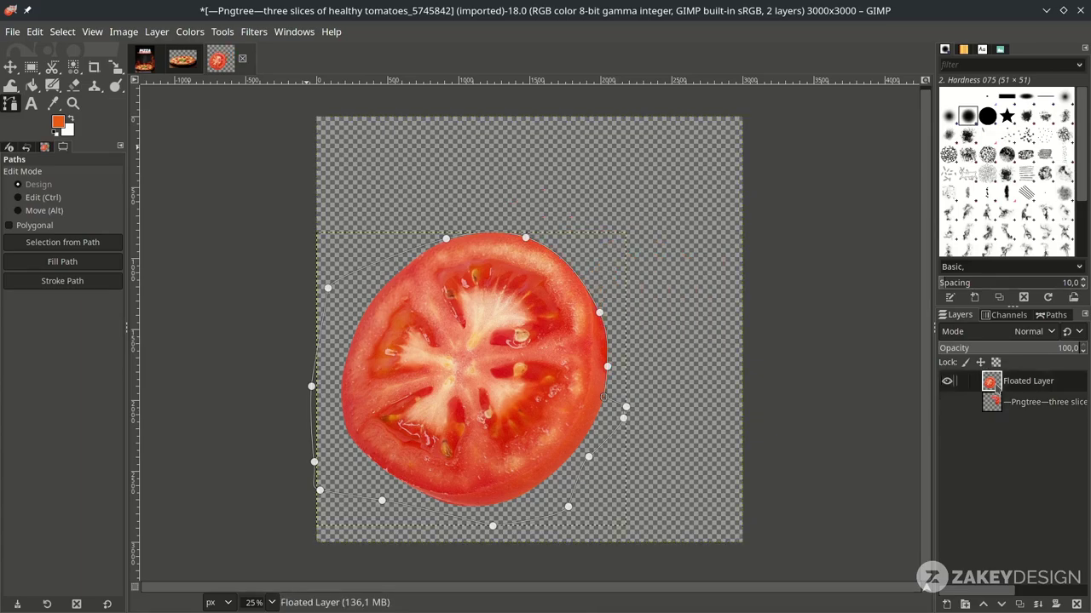
pyautogui.doubleClick(1041, 385)
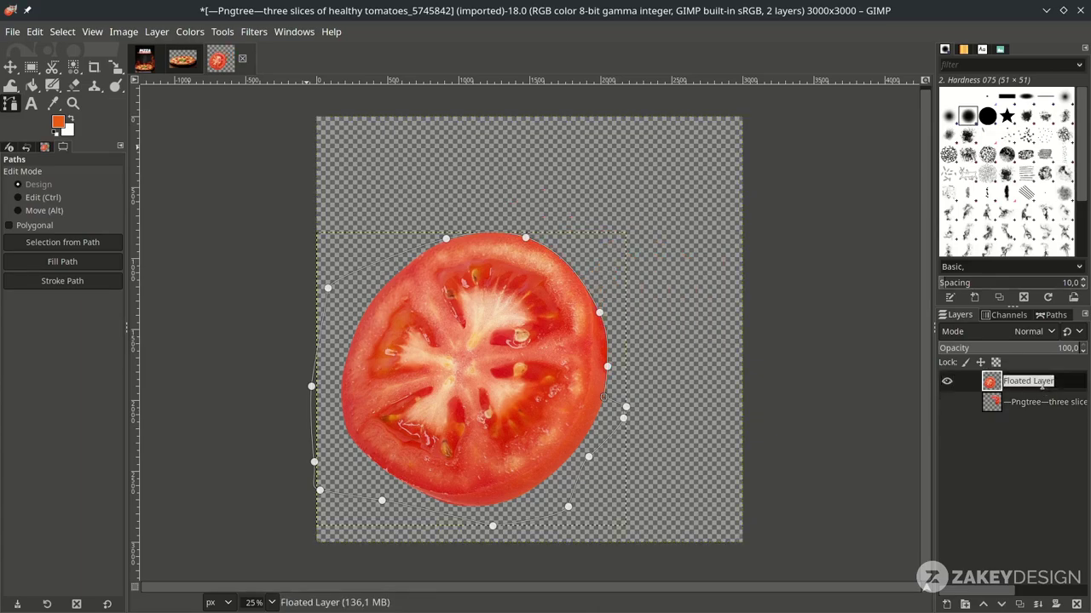
pyautogui.write('Tomato')
pyautogui.press('Return')
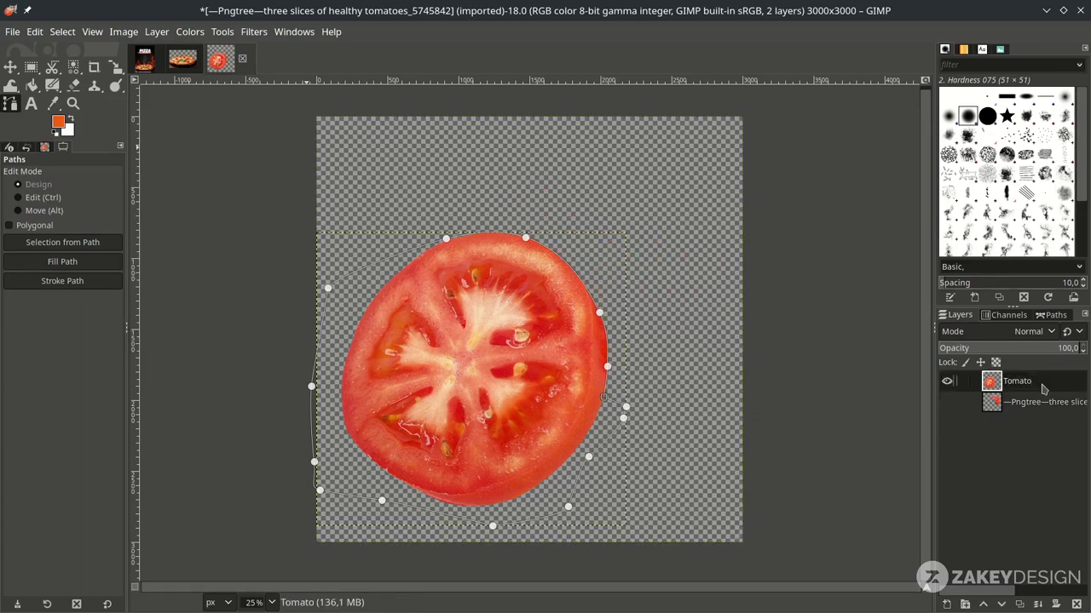
# - Copy the Tomato layer into the pizza poster, scale it to about 83 × 79 mm and place it over the poster's left edge
pyautogui.moveTo(1018, 389); pyautogui.dragTo(477, 334)
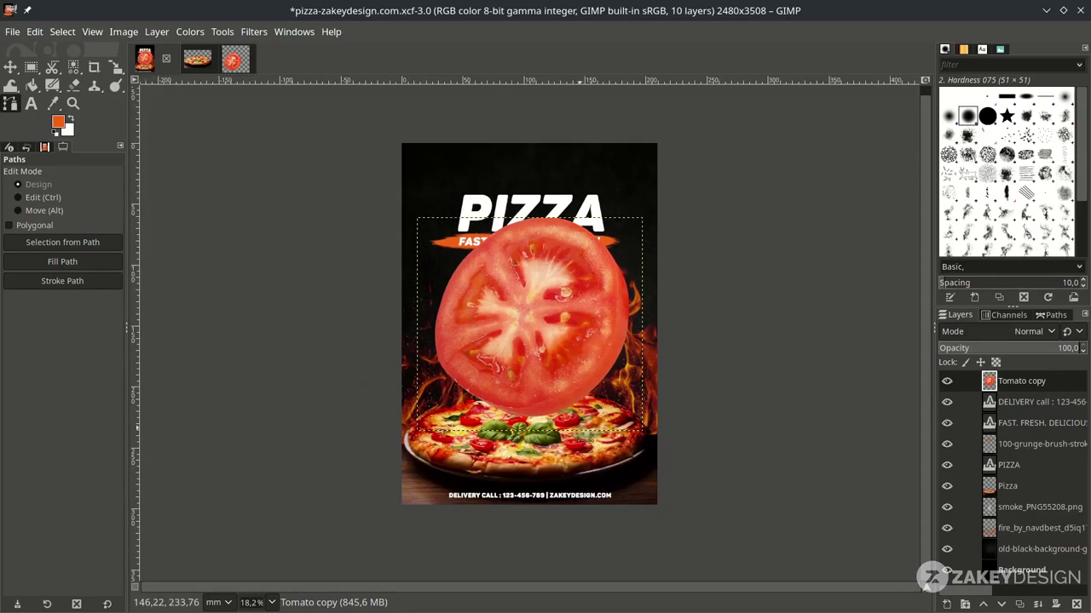
pyautogui.hotkey('shift', 's')
pyautogui.click(643, 433)
pyautogui.moveTo(643, 433); pyautogui.dragTo(577, 350)
pyautogui.scroll(1, 577, 350)
pyautogui.moveTo(519, 297); pyautogui.dragTo(381, 345)
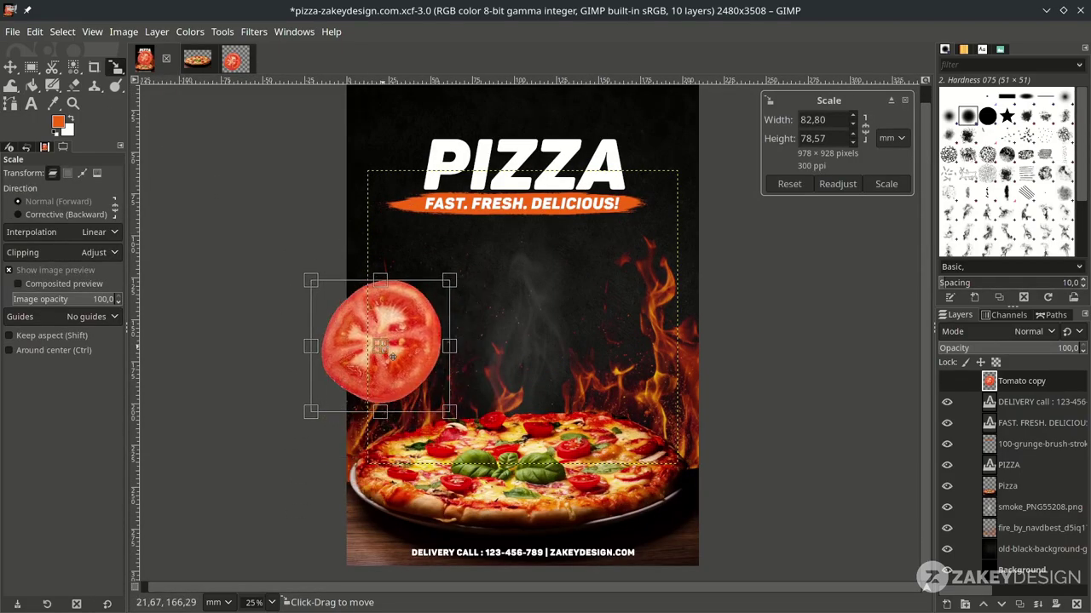
pyautogui.press('Return')
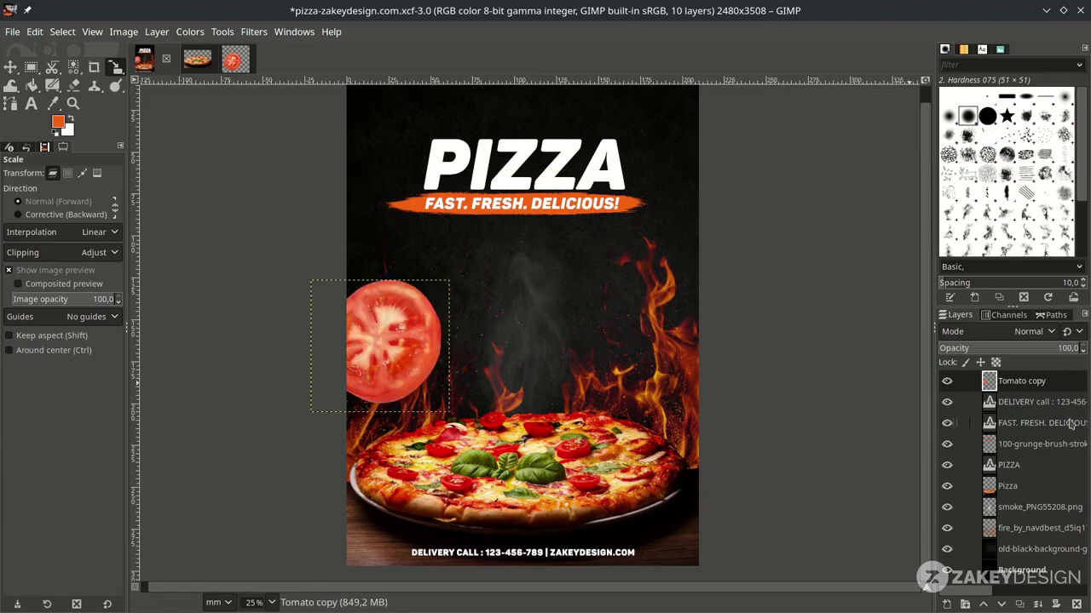
# - Duplicate the scaled tomato layer with the duplicate hidden, and move the original slice up and inward from the poster's left edge
pyautogui.click(1022, 604)
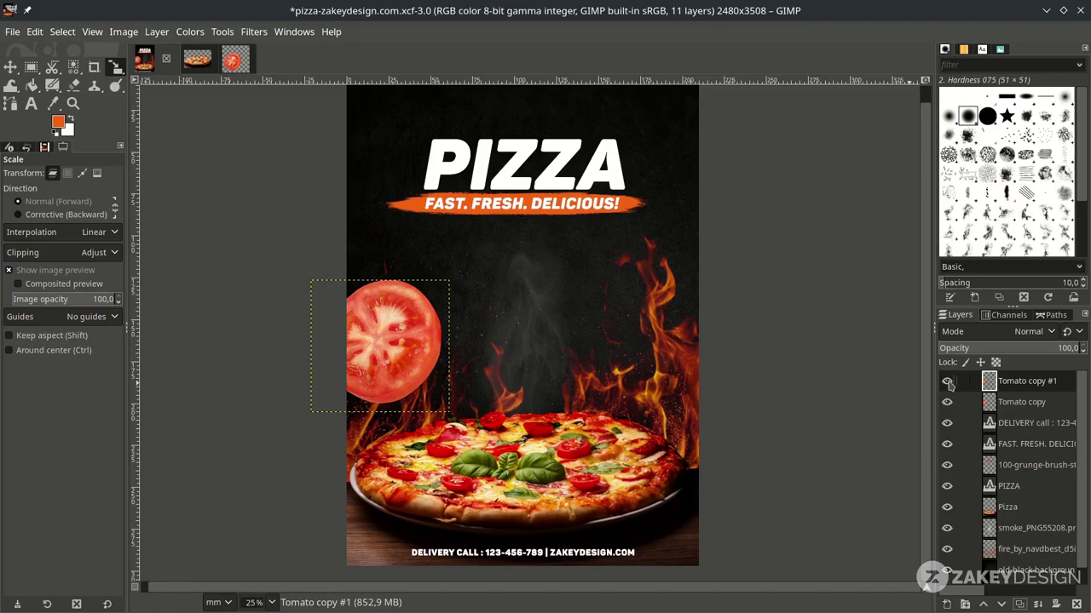
pyautogui.press('m')
pyautogui.moveTo(414, 339); pyautogui.dragTo(429, 362)
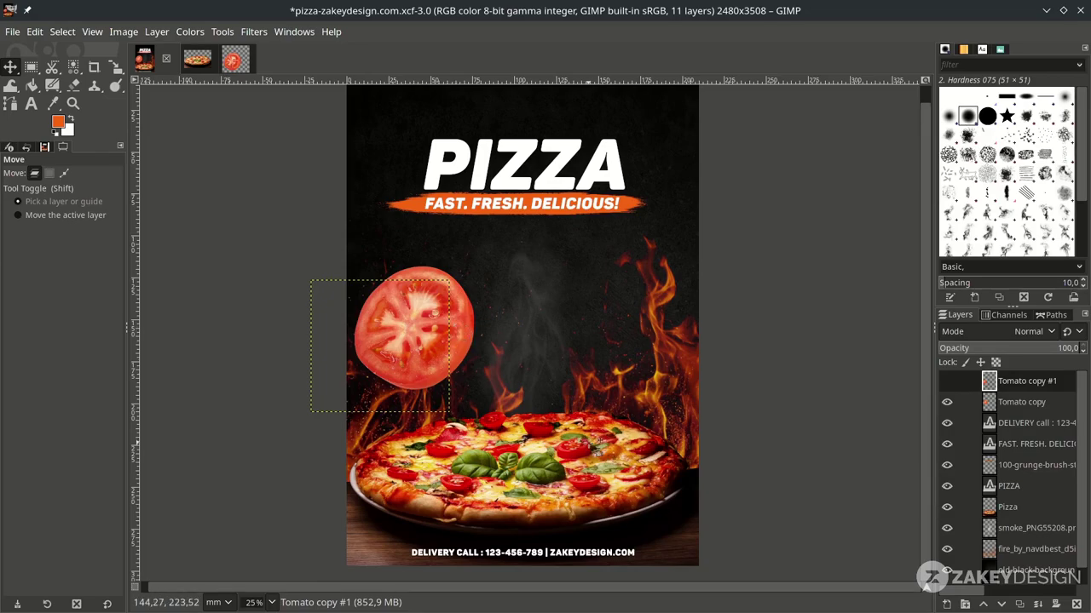
pyautogui.click(419, 340)
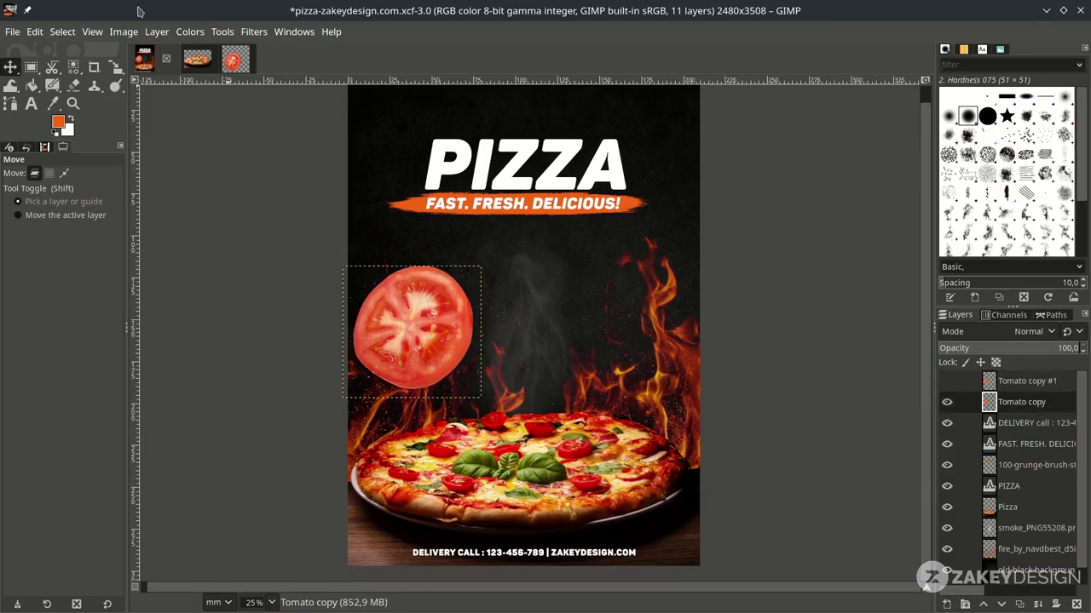
# - Darken the "Tomato copy" slice to a deeper red by lowering its midtones with Curves
pyautogui.click(190, 32)
pyautogui.click(208, 210)
pyautogui.moveTo(256, 283); pyautogui.dragTo(270, 302)
pyautogui.moveTo(261, 106); pyautogui.dragTo(721, 83)
pyautogui.moveTo(729, 278); pyautogui.dragTo(725, 295)
pyautogui.click(764, 426)
# - Move the darkened tomato to the poster's lower-left corner, partly off the page, and scale it to about 57 × 54 mm
pyautogui.press('m')
pyautogui.moveTo(392, 327); pyautogui.dragTo(402, 445)
pyautogui.press('-')
pyautogui.press('+')
pyautogui.press('+')
pyautogui.hotkey('shift', 's')
pyautogui.click(401, 446)
pyautogui.moveTo(449, 530); pyautogui.dragTo(419, 503)
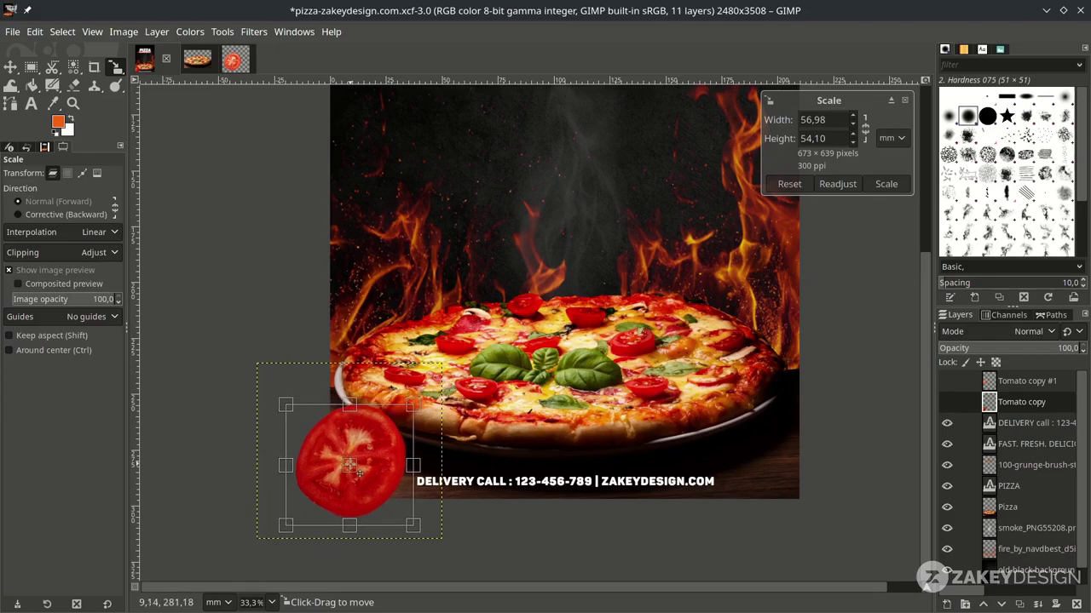
pyautogui.press('Return')
pyautogui.press('-')
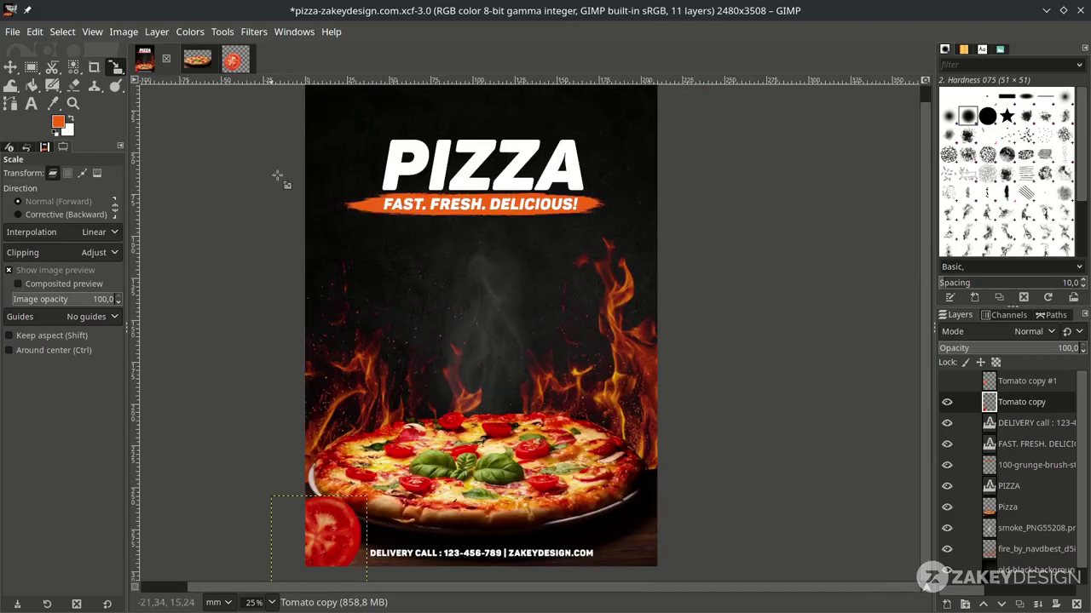
# - Apply a Linear Motion Blur to the corner tomato with a length of about 49 and an angle of about 38°
pyautogui.click(258, 36)
pyautogui.moveTo(314, 135)
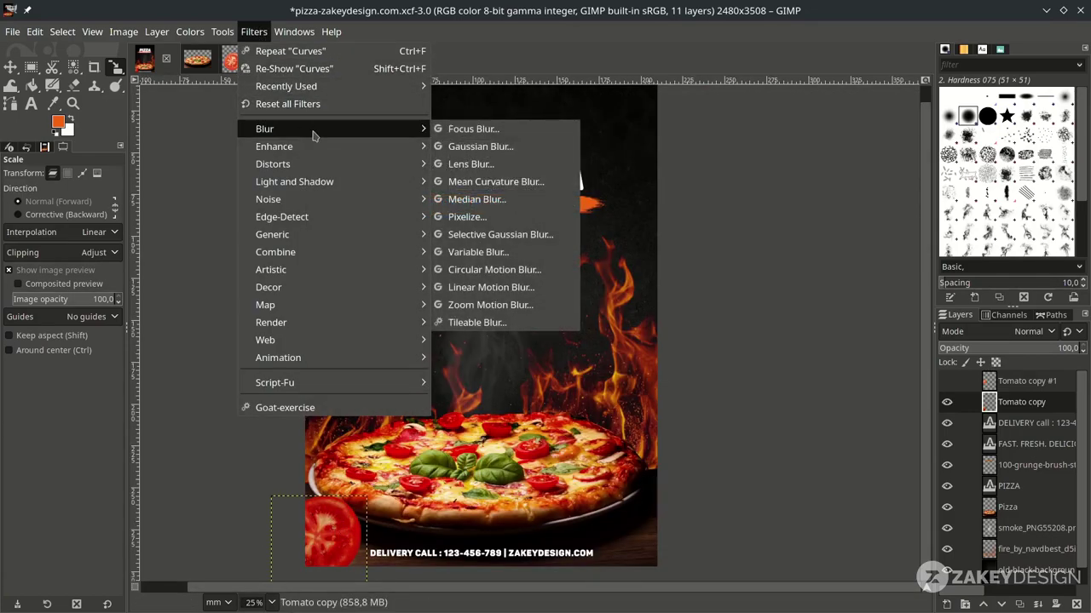
pyautogui.click(526, 288)
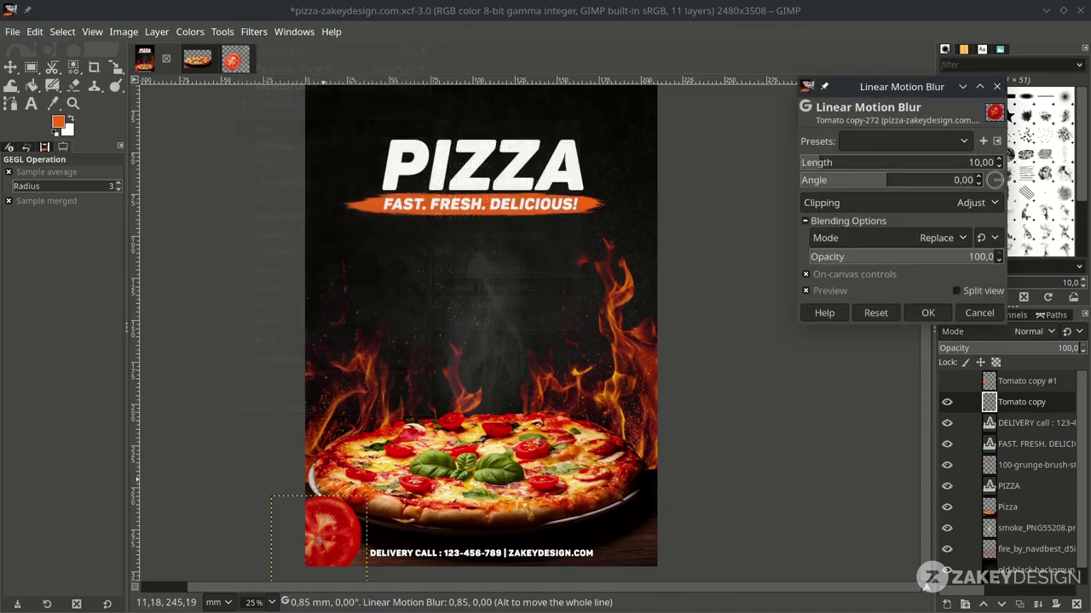
pyautogui.press('-')
pyautogui.press('+')
pyautogui.press('+')
pyautogui.press('+')
pyautogui.moveTo(322, 522)
pyautogui.mouseDown()
pyautogui.moveTo(322, 437)
pyautogui.moveTo(334, 469)
pyautogui.moveTo(330, 530)
pyautogui.mouseUp()
pyautogui.press('-')
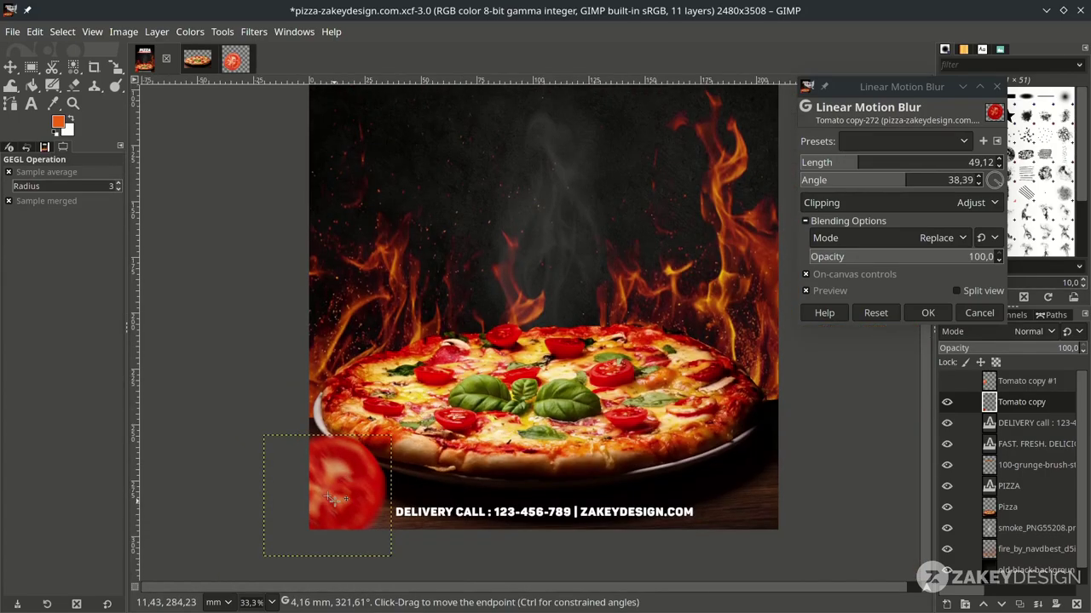
pyautogui.click(928, 313)
pyautogui.press('-')
# - Show the "Tomato copy #1" layer and move its slice to the right side above the pizza
pyautogui.click(947, 382)
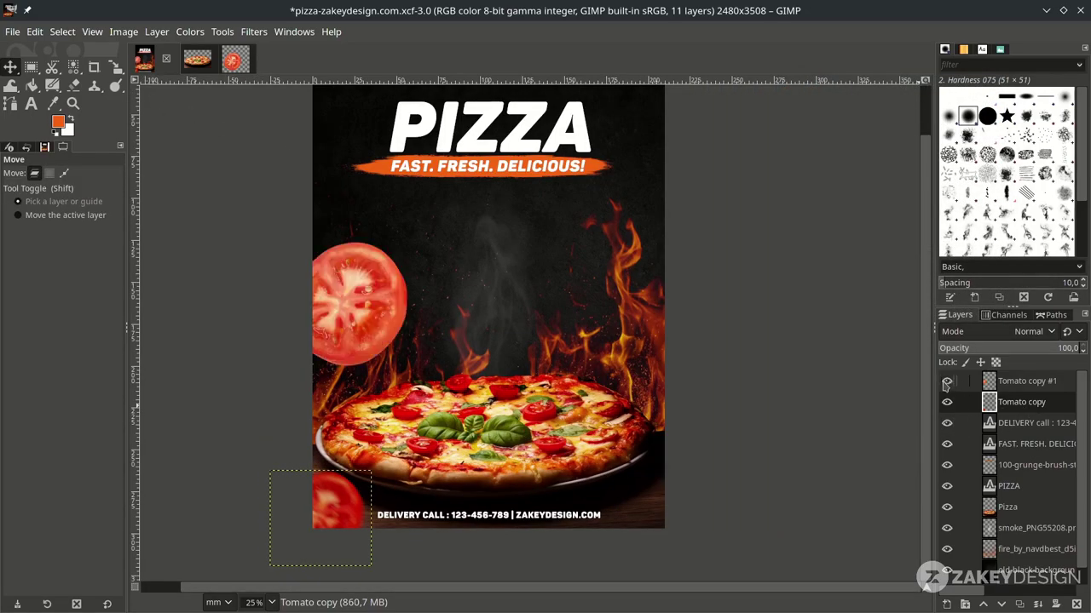
pyautogui.click(1028, 383)
pyautogui.moveTo(364, 301); pyautogui.dragTo(572, 279)
# - Darken the "Tomato copy #1" slice with Curves, bending the value curve at input 144 to output 75
pyautogui.click(190, 31)
pyautogui.click(221, 207)
pyautogui.moveTo(740, 243); pyautogui.dragTo(742, 277)
pyautogui.moveTo(721, 84); pyautogui.dragTo(862, 83)
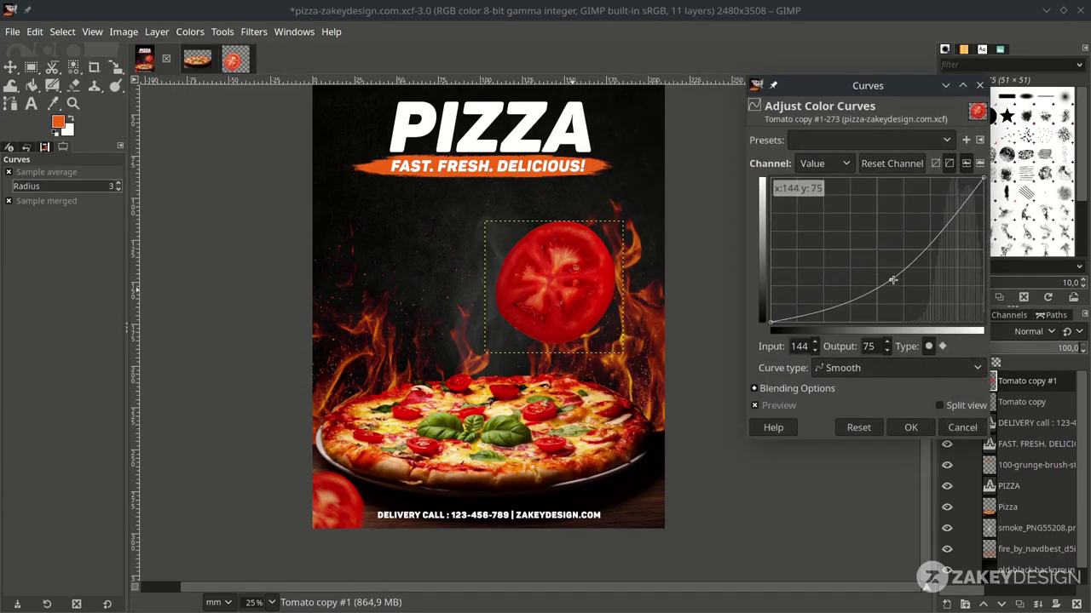
pyautogui.click(906, 426)
# - Scale the tomato above the pizza to about 34 × 32 mm and apply a diagonal Linear Motion Blur to it
pyautogui.hotkey('shift', 's')
pyautogui.moveTo(483, 222); pyautogui.dragTo(552, 268)
pyautogui.press('+')
pyautogui.moveTo(641, 350); pyautogui.dragTo(622, 338)
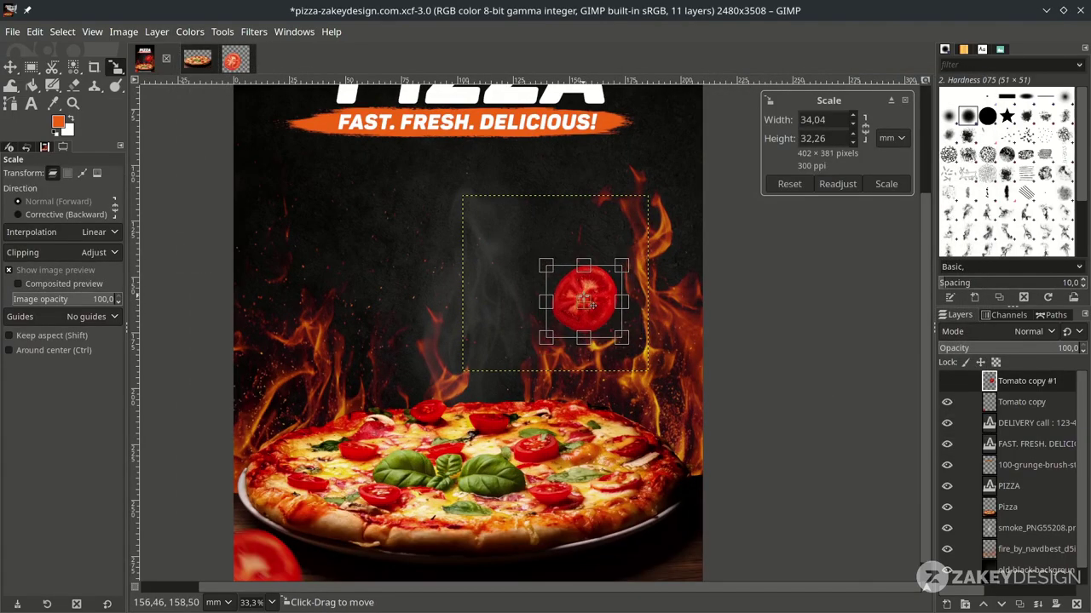
pyautogui.press('Return')
pyautogui.click(253, 32)
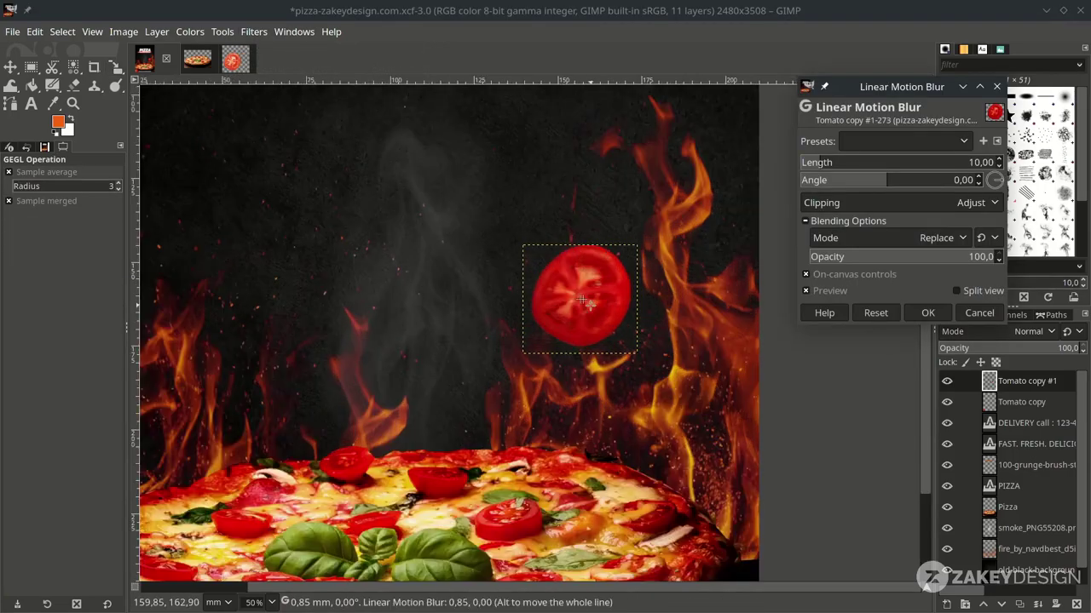
pyautogui.moveTo(581, 295); pyautogui.dragTo(587, 304)
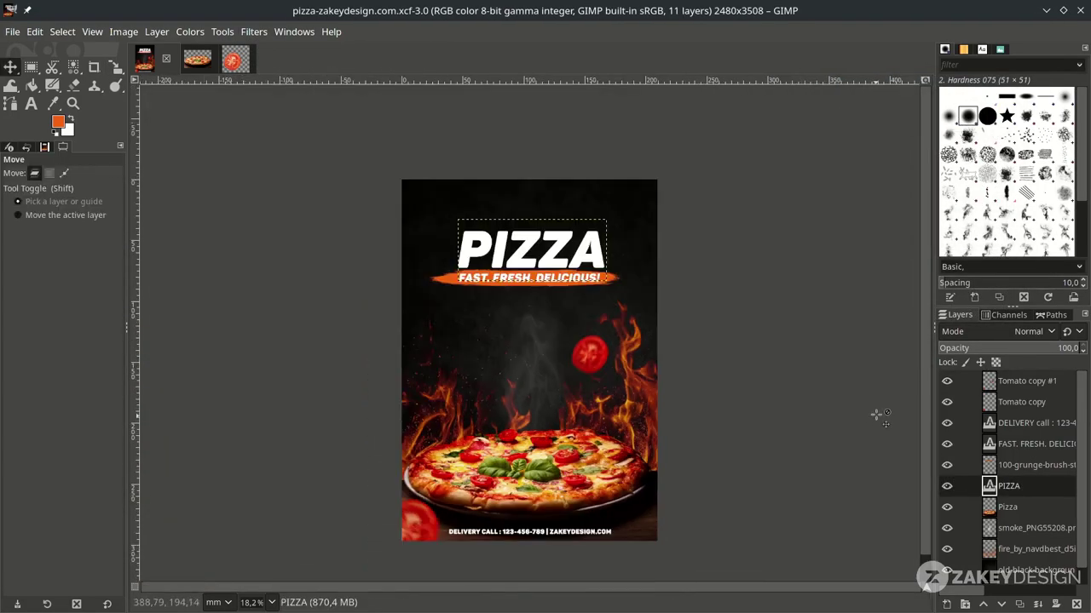
# - Open the "pngkit_herbs-png_8818563.png" basil leaves file as a separate image
pyautogui.click(13, 32)
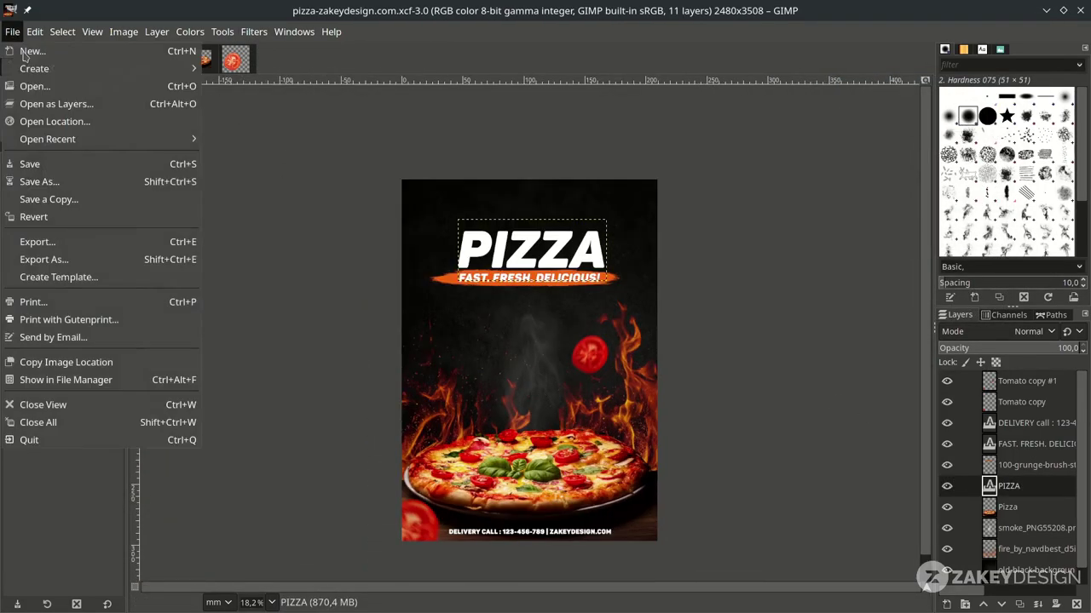
pyautogui.click(31, 83)
pyautogui.doubleClick(319, 194)
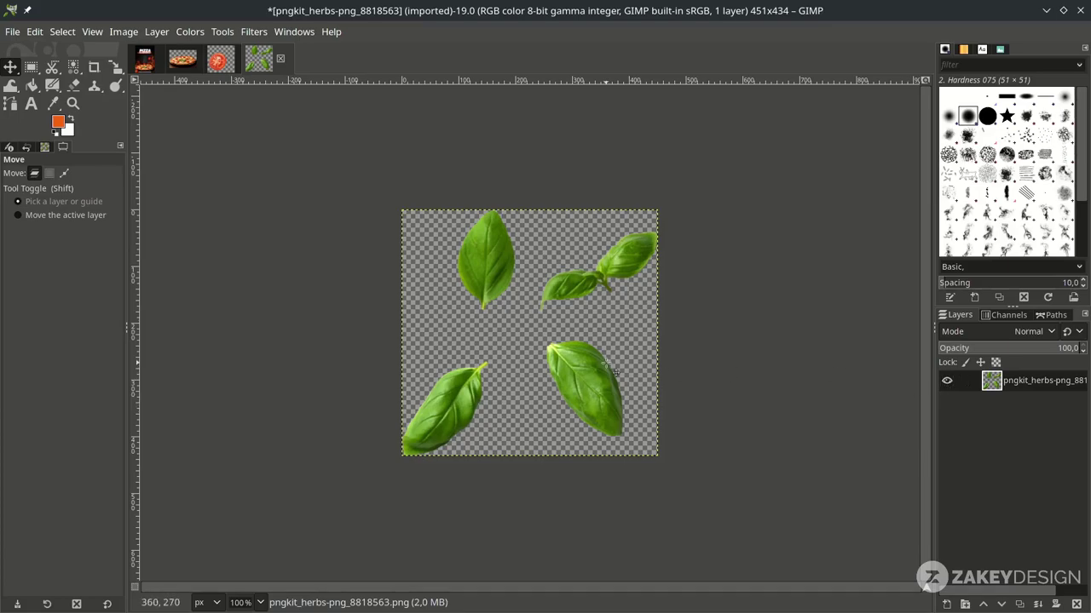
# - Draw a closed path loosely around the lower-right basil leaf and convert it into a selection
pyautogui.scroll(1, 609, 366)
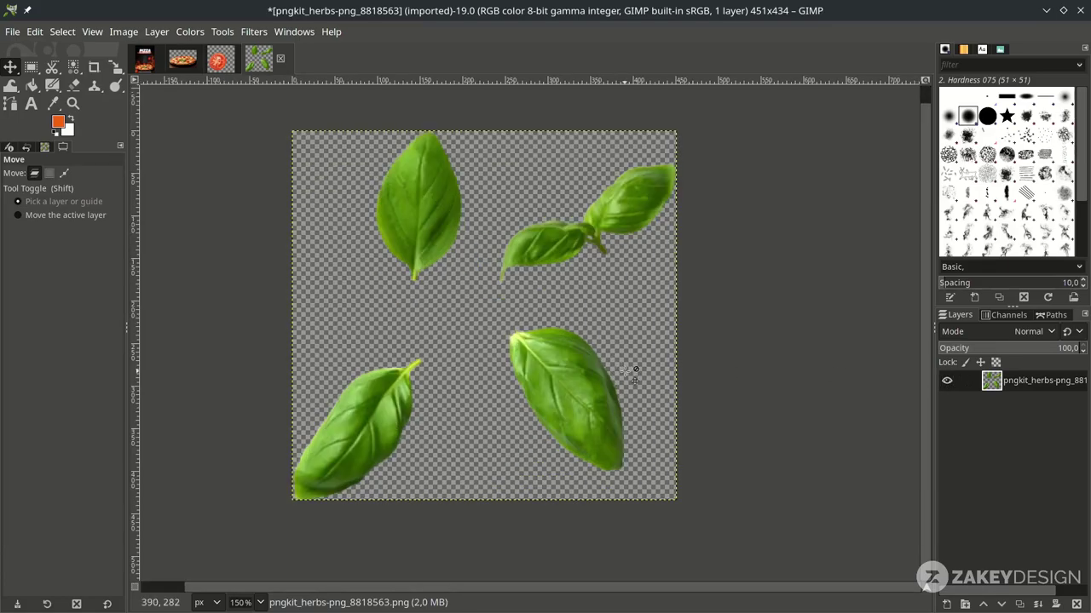
pyautogui.press('b')
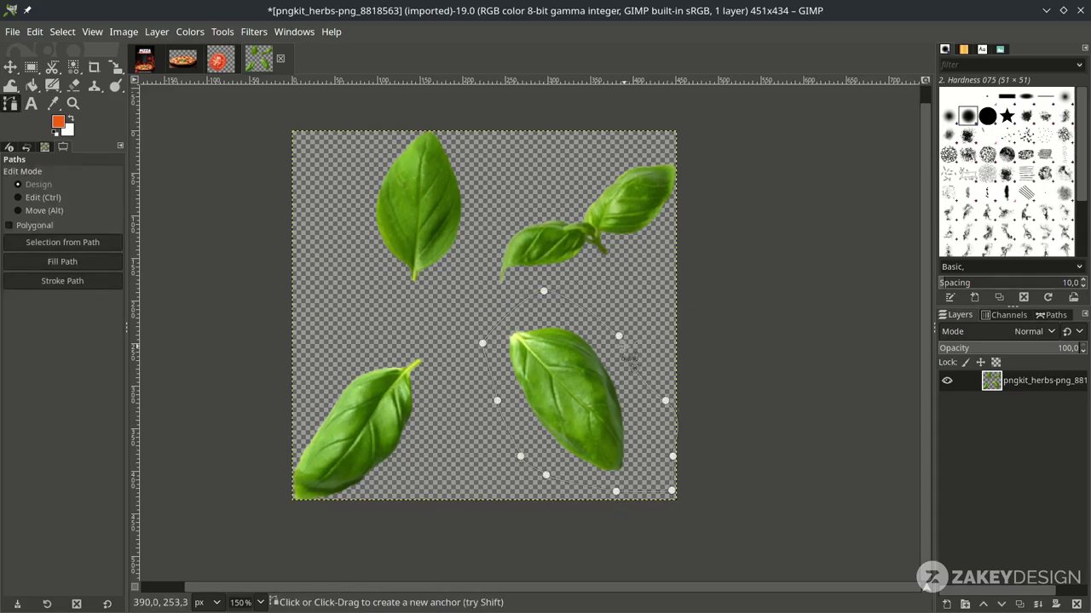
pyautogui.press('ctrl')
pyautogui.keyDown('ctrl'); pyautogui.click(620, 337); pyautogui.keyUp('ctrl')
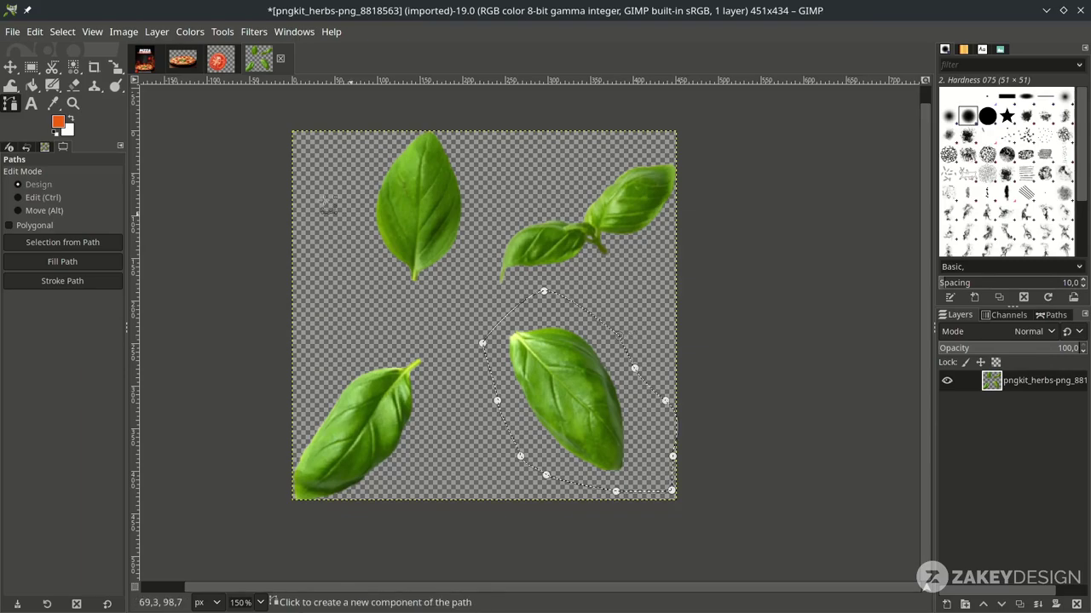
# - Float the selected lower-right basil leaf, turn it into a new layer and name that layer "Leaves1"
pyautogui.click(62, 31)
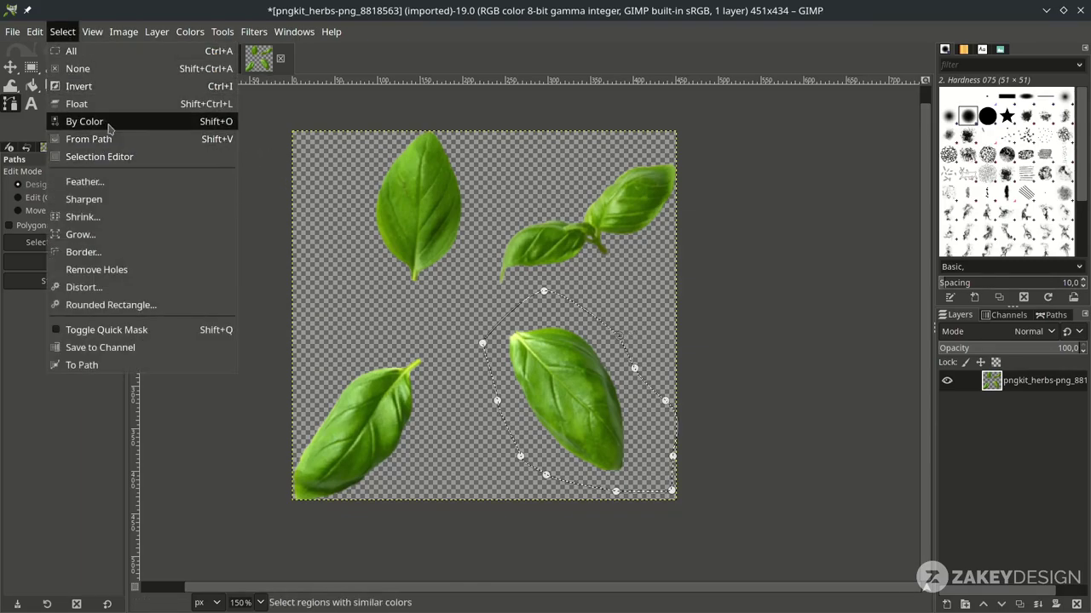
pyautogui.click(76, 103)
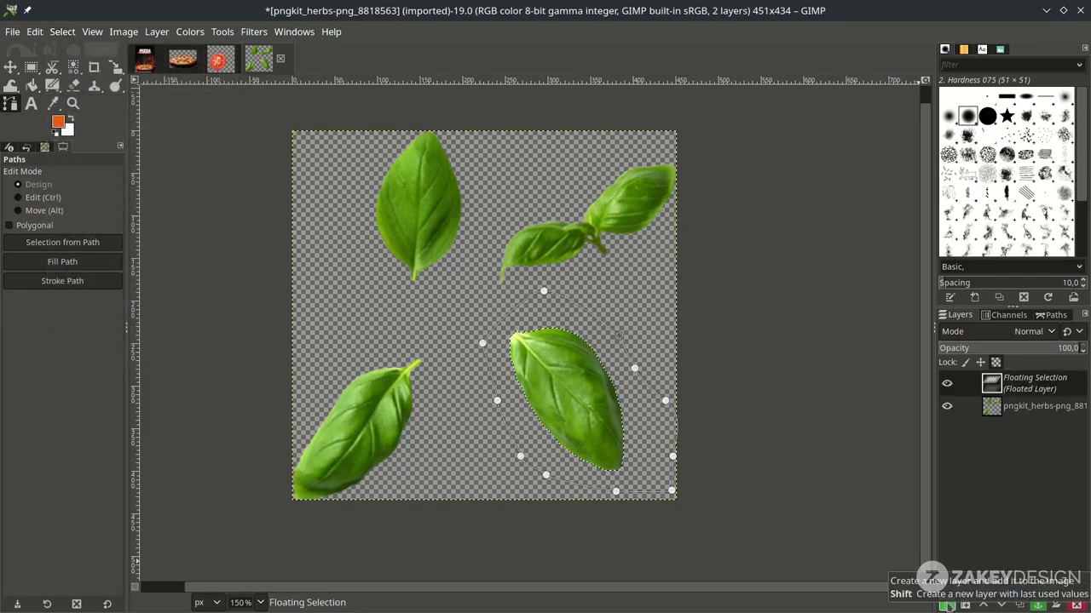
pyautogui.click(946, 605)
pyautogui.doubleClick(1058, 381)
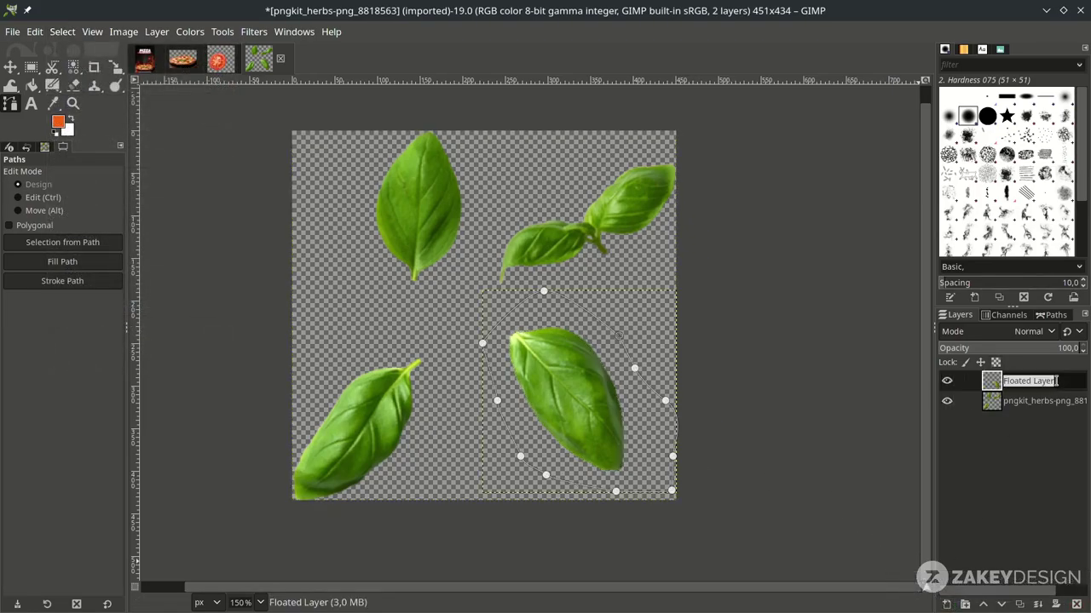
pyautogui.write('Leaves1')
pyautogui.press('Return')
# - Float the outlined lower-left basil leaf from the herbs source layer and make it a new layer of its own
pyautogui.click(1035, 400)
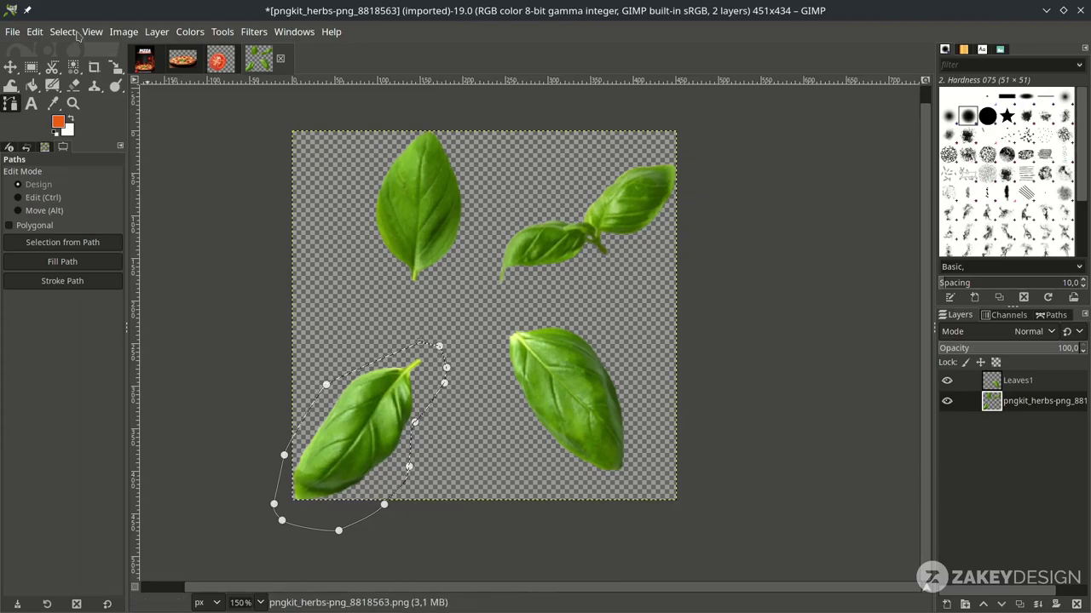
pyautogui.click(62, 31)
pyautogui.click(77, 102)
pyautogui.click(947, 605)
# - Copy the "Leaves1" layer into the pizza poster and place the leaf above the pizza's left half
pyautogui.moveTo(1015, 389); pyautogui.dragTo(484, 388)
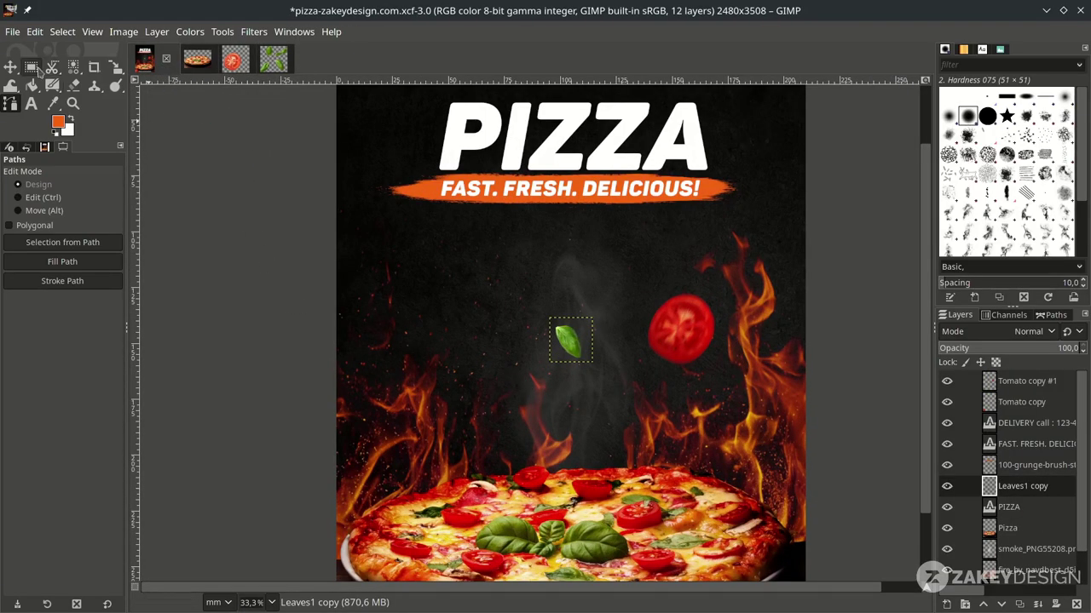
pyautogui.press('m')
pyautogui.moveTo(583, 348); pyautogui.dragTo(477, 375)
# - Rotate the "Leaves1 copy" leaf by about 178 degrees
pyautogui.hotkey('shift', 'r')
pyautogui.press('Escape')
pyautogui.press('m')
pyautogui.press('shift')
pyautogui.hotkey('shift', 'r')
pyautogui.moveTo(482, 388); pyautogui.dragTo(437, 340)
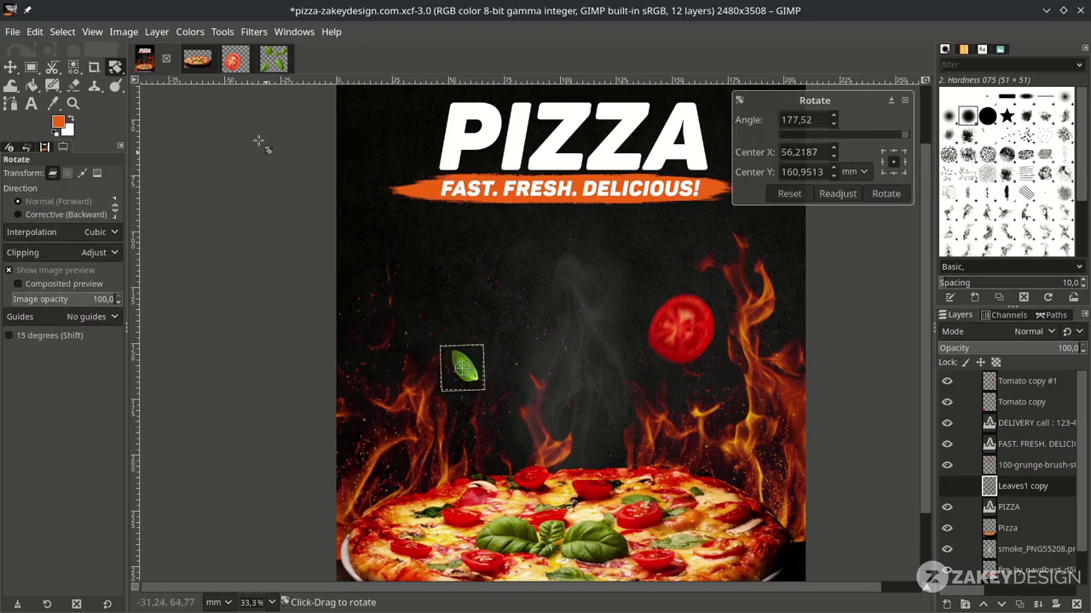
pyautogui.press('Return')
pyautogui.press('m')
# - Shift the hue of the "Leaves1 copy" leaf to a more yellowish green with Hue-Saturation
pyautogui.scroll(-1, 477, 405)
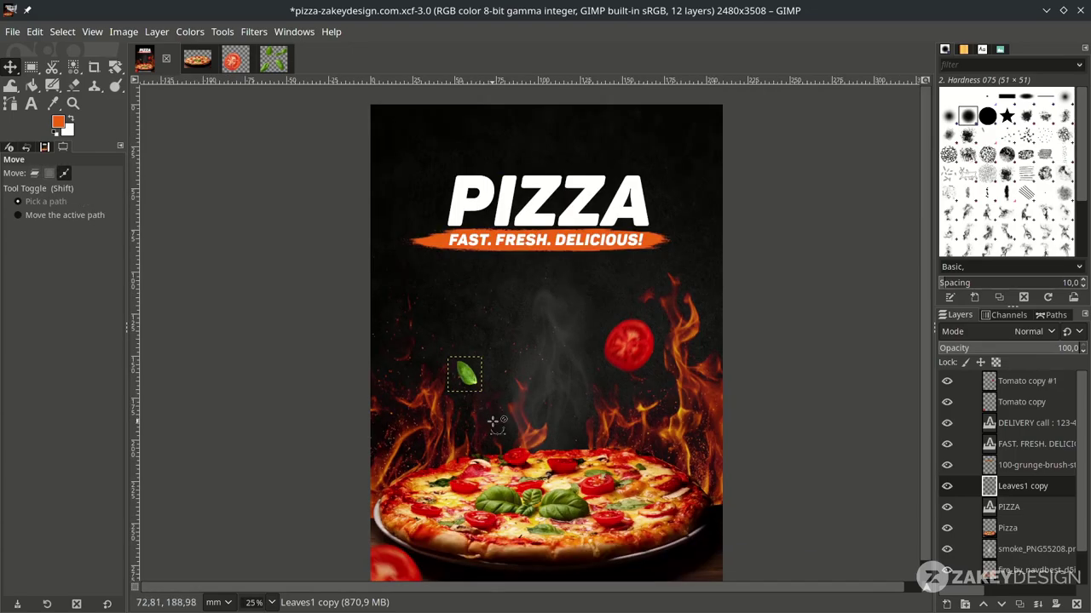
pyautogui.scroll(1, 492, 422)
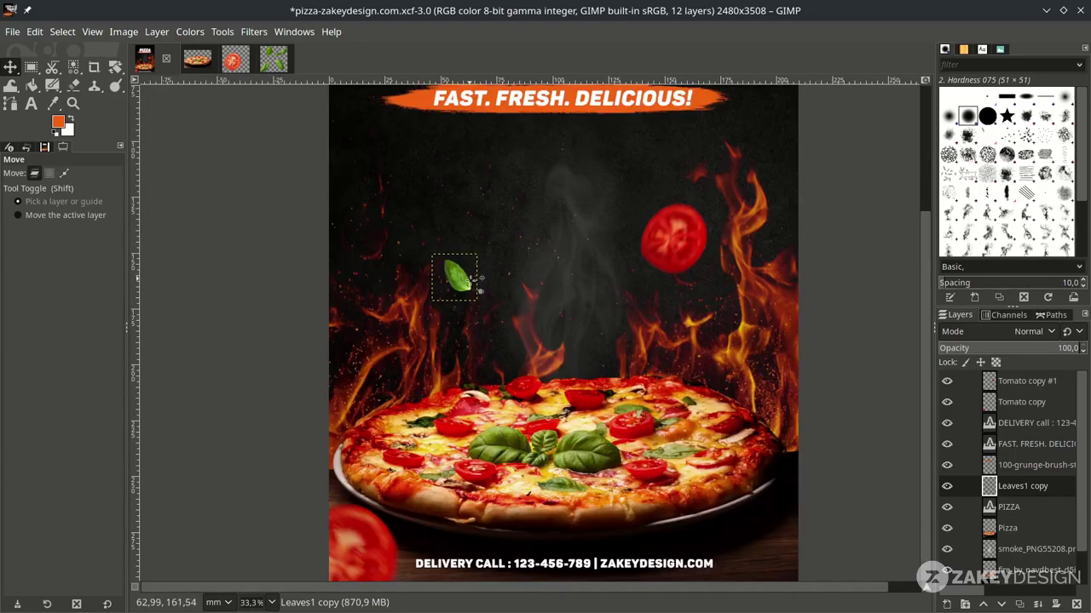
pyautogui.click(191, 32)
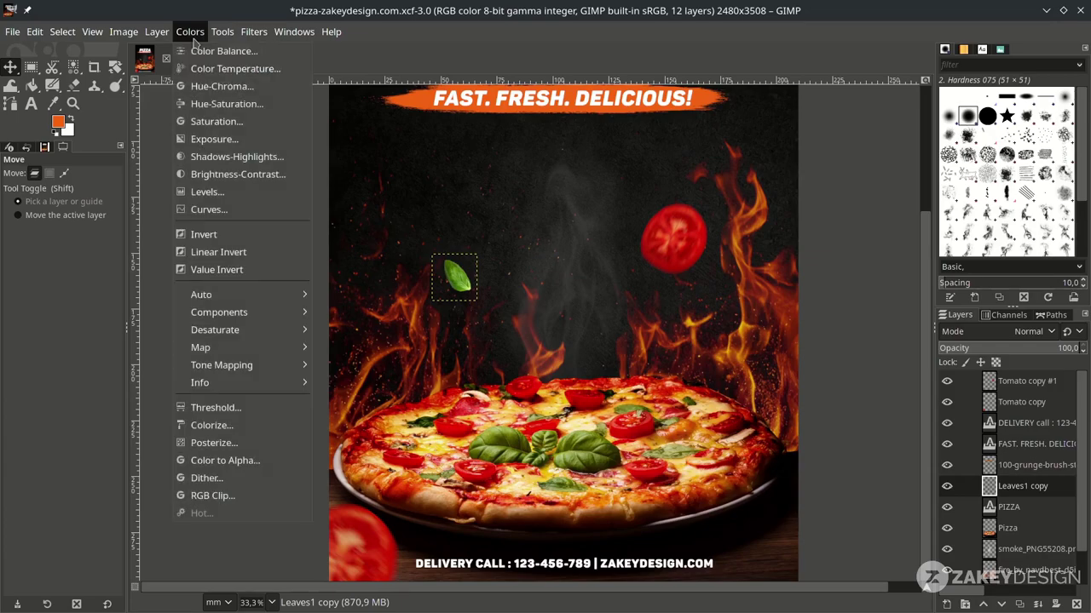
pyautogui.click(255, 103)
pyautogui.scroll(1, 577, 321)
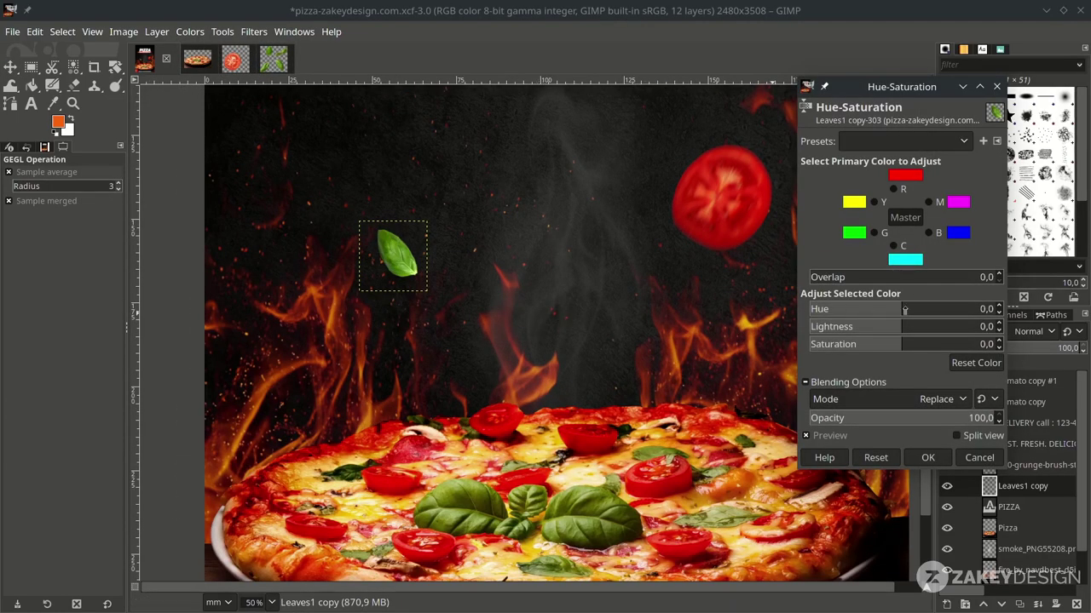
pyautogui.moveTo(897, 310); pyautogui.dragTo(892, 310)
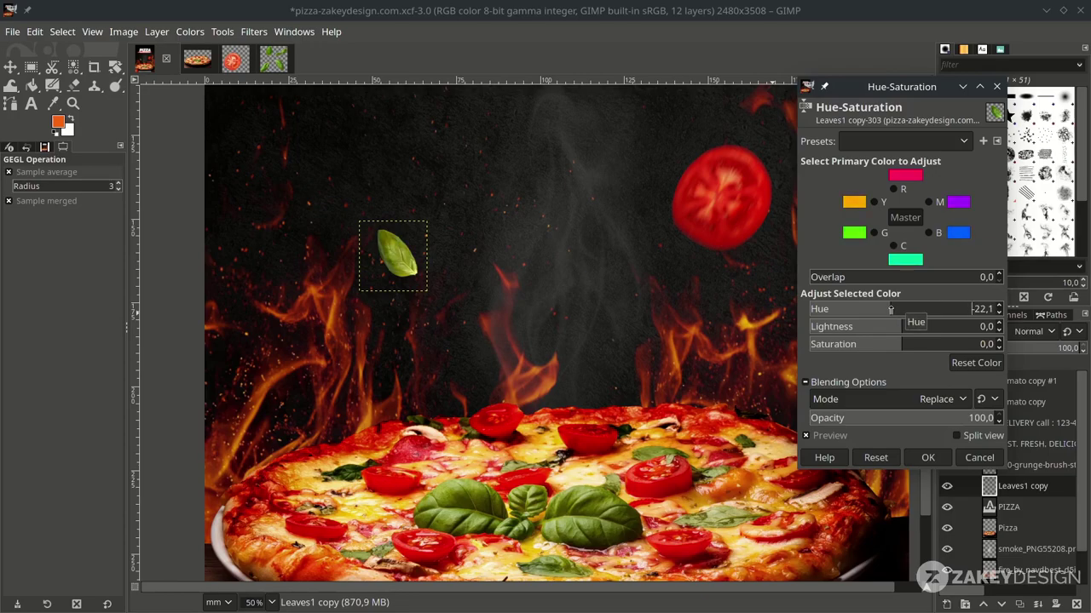
pyautogui.moveTo(889, 309); pyautogui.dragTo(892, 309)
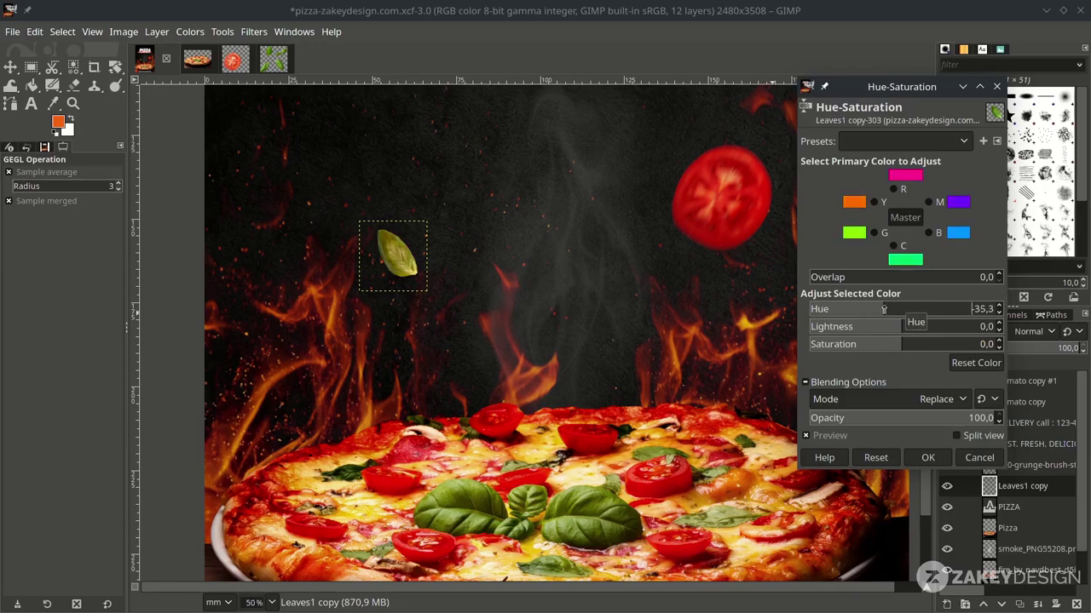
pyautogui.click(928, 457)
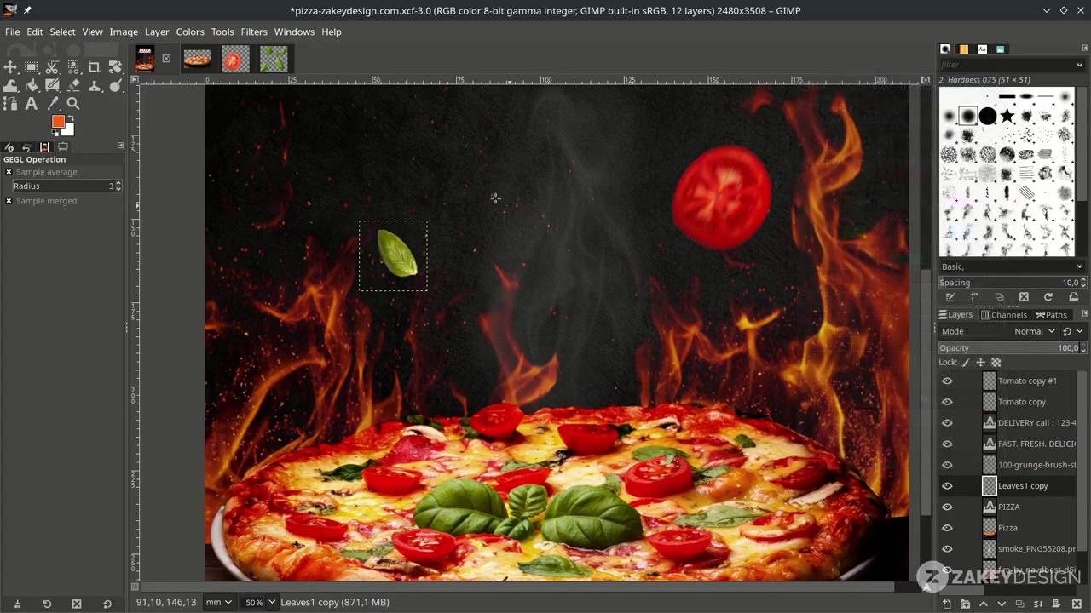
# - Darken the "Leaves1 copy" leaf with Curves, bending the value curve at input 141 to output 113
pyautogui.click(190, 31)
pyautogui.click(215, 211)
pyautogui.moveTo(886, 246); pyautogui.dragTo(887, 258)
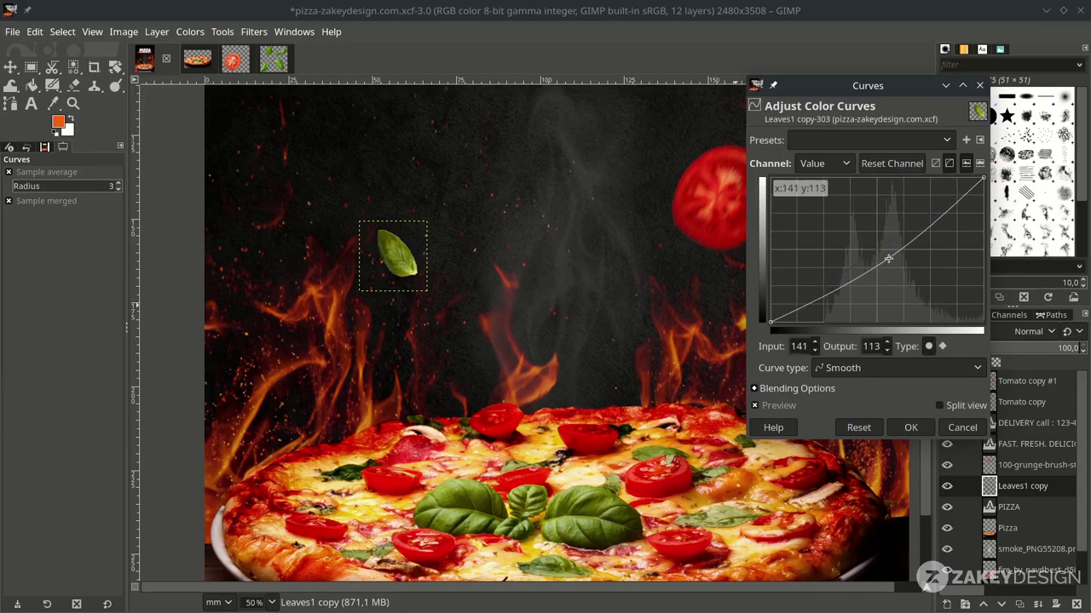
# - Apply a Linear Motion Blur with length about 22 and angle about 46 degrees to "Leaves1 copy", and save the poster
pyautogui.hotkey('shift', 'ctrl', 'j')
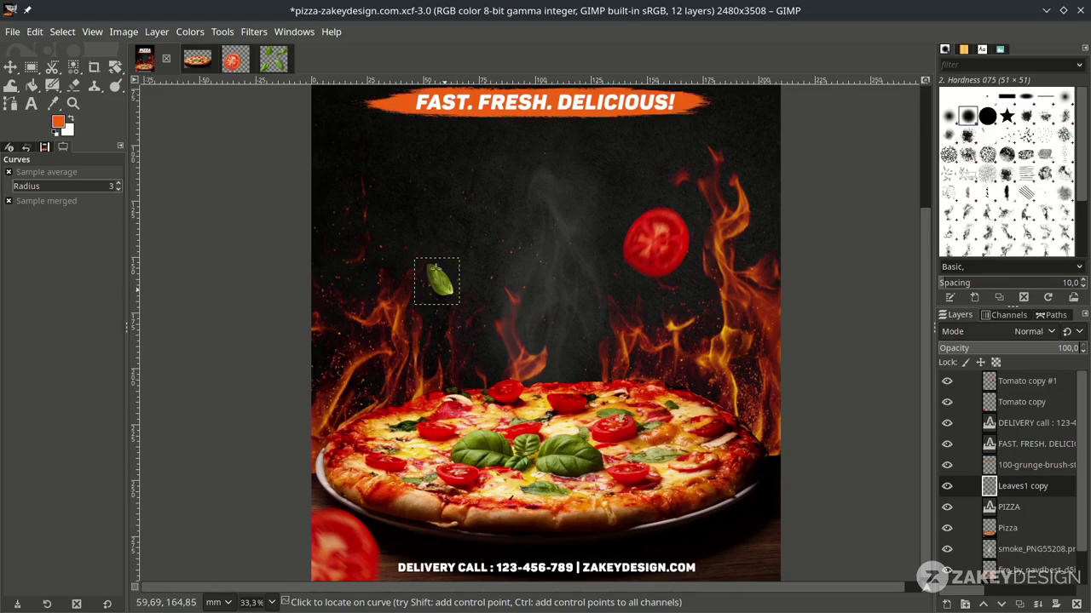
pyautogui.click(254, 32)
pyautogui.moveTo(273, 128)
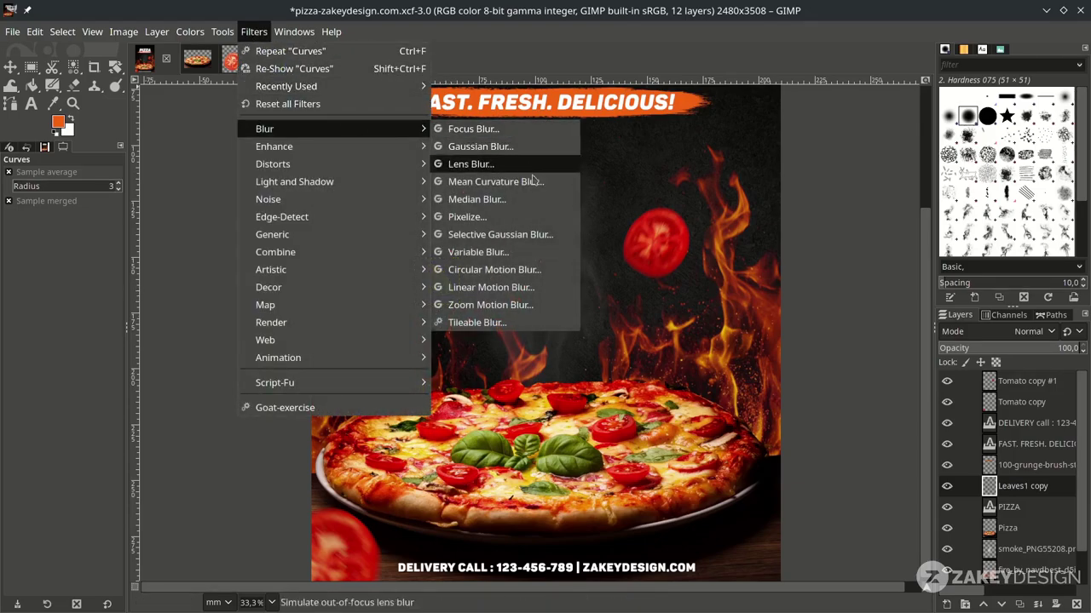
pyautogui.click(503, 287)
pyautogui.scroll(2, 470, 273)
pyautogui.moveTo(417, 292); pyautogui.dragTo(408, 296)
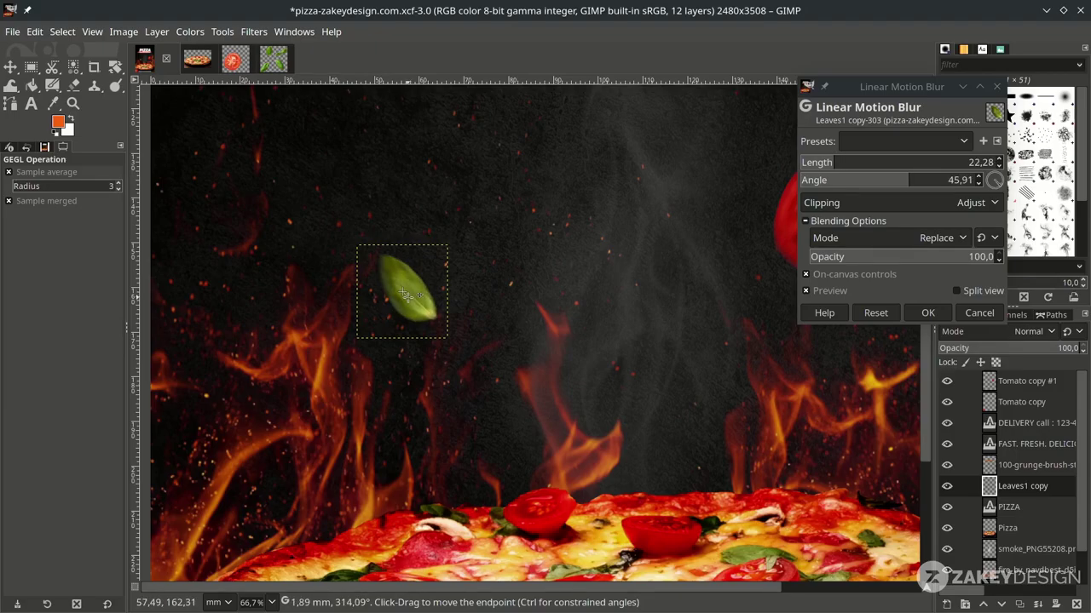
pyautogui.scroll(-2, 406, 293)
pyautogui.press('Return')
pyautogui.scroll(-1, 406, 293)
pyautogui.hotkey('ctrl', 's')
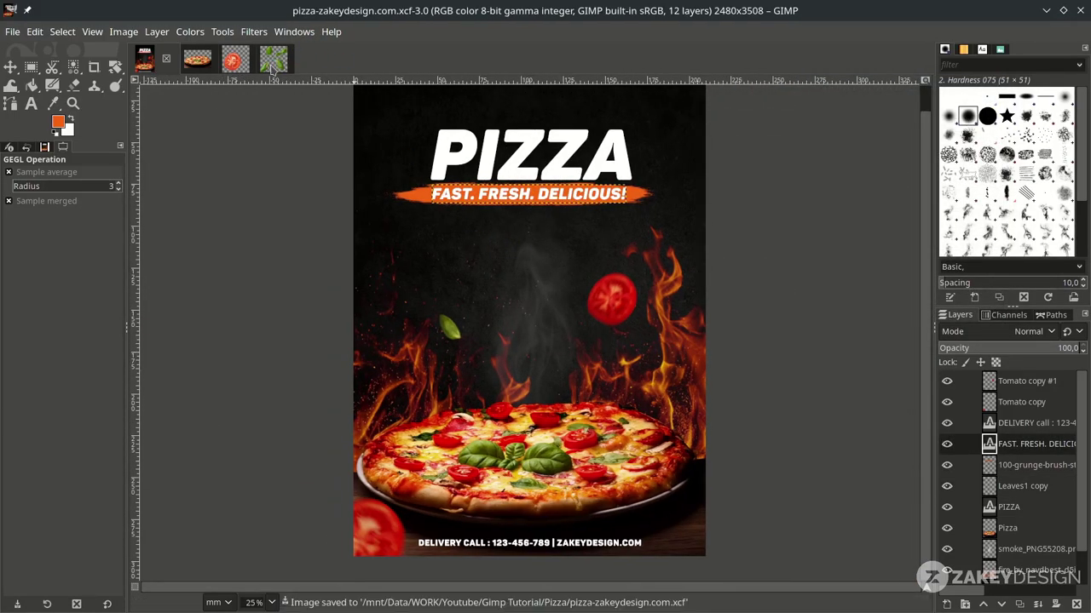
# - Copy the "Leaves2" layer from the herbs image into the pizza poster
pyautogui.click(273, 59)
pyautogui.scroll(1, 639, 383)
pyautogui.moveTo(1014, 380); pyautogui.dragTo(682, 375)
# - Rotate the "Leaves2 copy" leaf and position it between the upper tomato slice and the pizza's right side
pyautogui.press('m')
pyautogui.hotkey('shift', 'r')
pyautogui.press('Return')
pyautogui.press('m')
pyautogui.click(628, 293)
pyautogui.click(647, 381)
# - Adjust the hue of the "Leaves2 copy" leaf slightly toward yellow with Hue-Saturation
pyautogui.scroll(1, 715, 380)
pyautogui.click(190, 31)
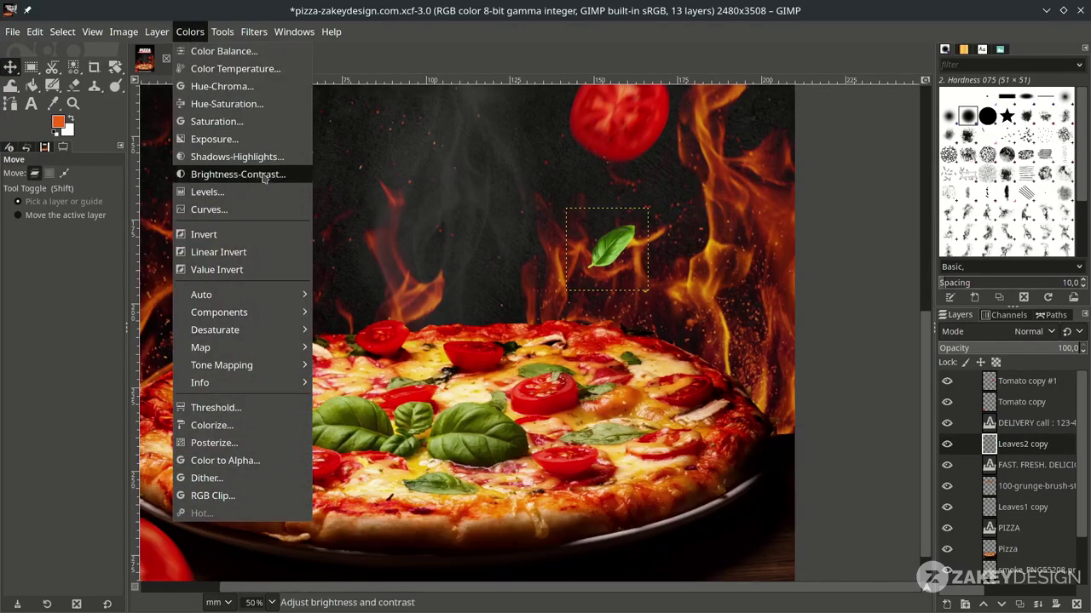
pyautogui.click(227, 103)
pyautogui.click(896, 310)
pyautogui.click(927, 458)
# - Darken the "Leaves2 copy" leaf with Curves, bending the value curve at input 110 to output 84
pyautogui.click(190, 31)
pyautogui.click(223, 210)
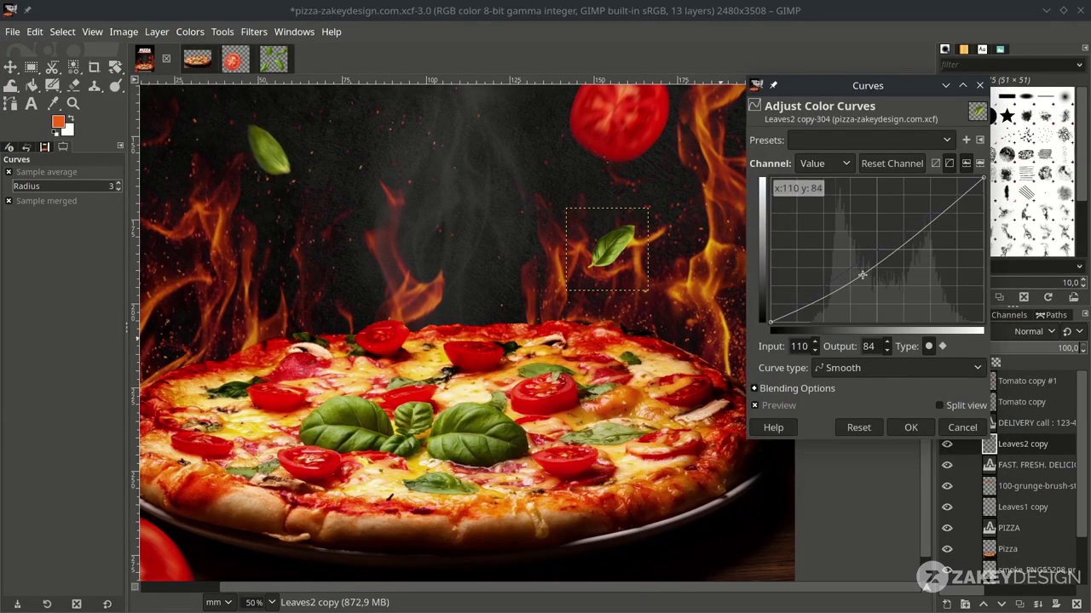
pyautogui.click(907, 427)
# - Apply a Linear Motion Blur to the "Leaves2 copy" leaf and save the poster
pyautogui.click(254, 32)
pyautogui.click(264, 128)
pyautogui.click(486, 290)
pyautogui.scroll(2, 605, 241)
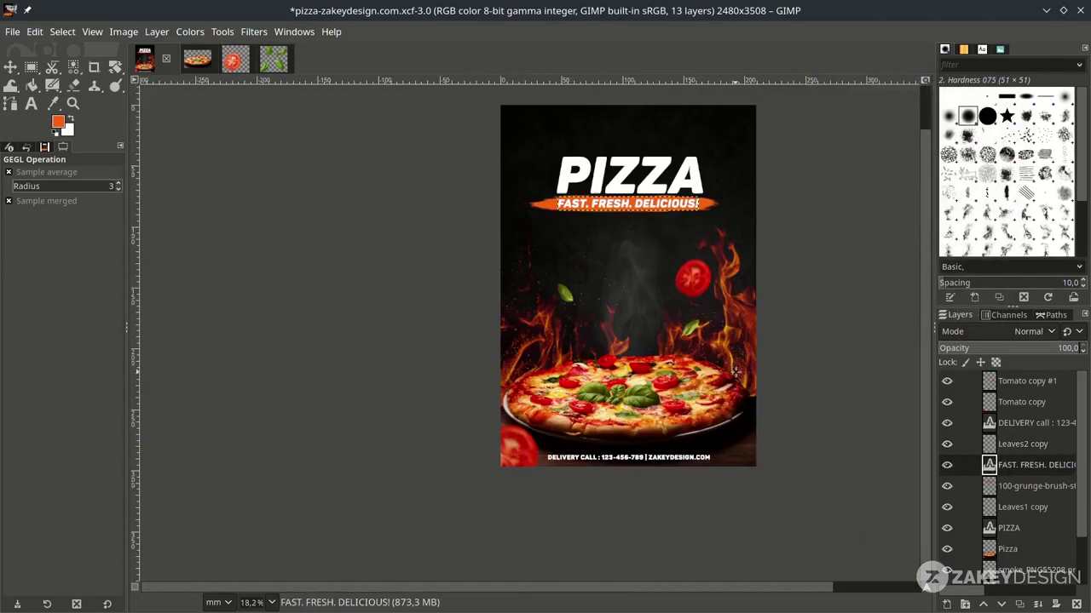
pyautogui.hotkey('ctrl', 's')
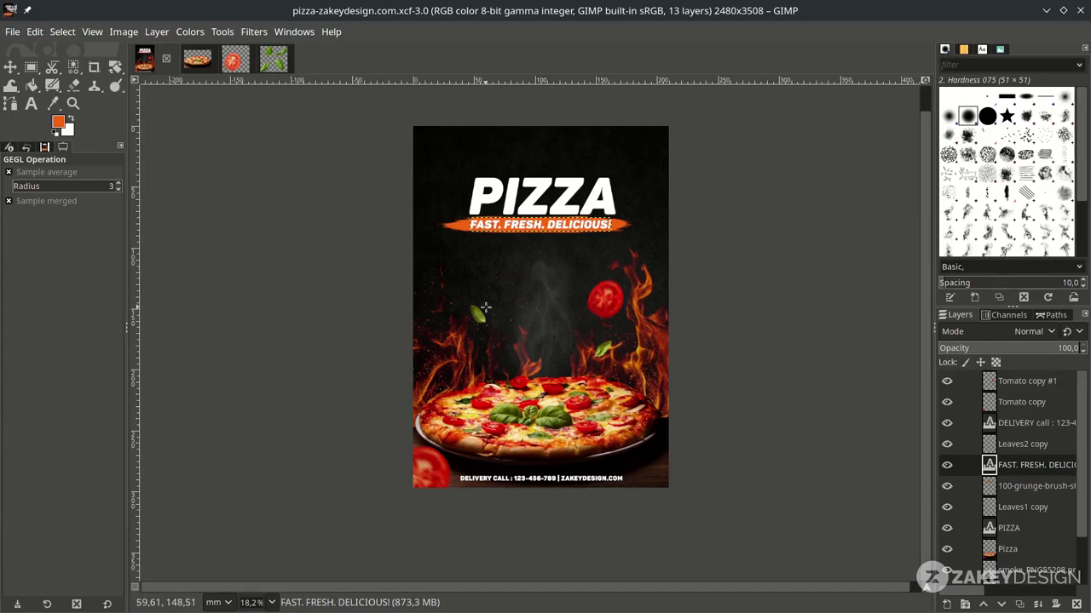
# - Open the "dlf.pt-chili-pepper-png-4220931.png" chili pepper file as a separate image
pyautogui.click(13, 32)
pyautogui.click(34, 82)
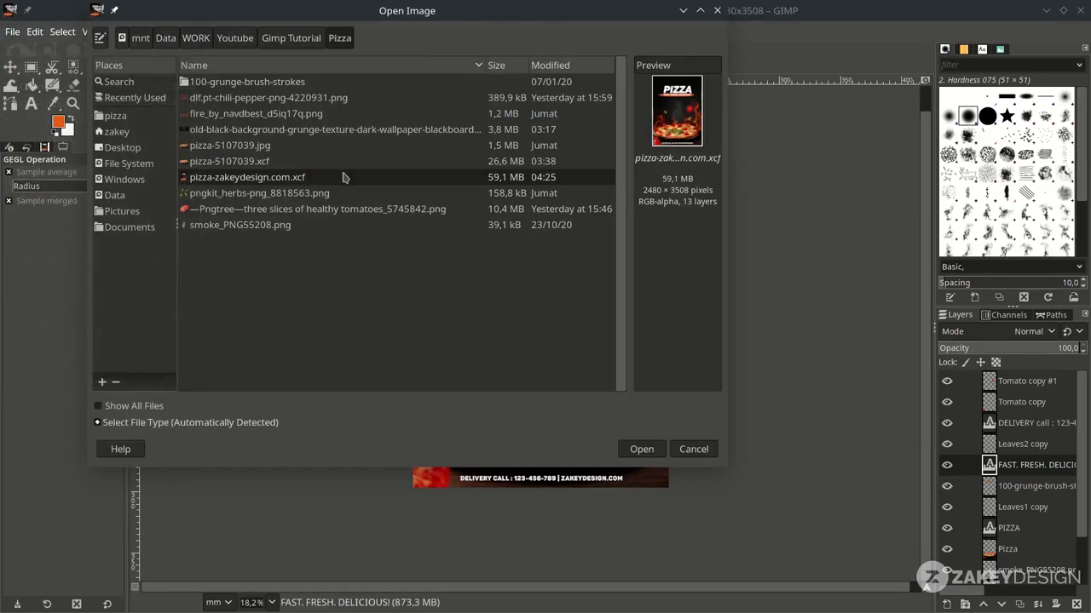
pyautogui.doubleClick(297, 97)
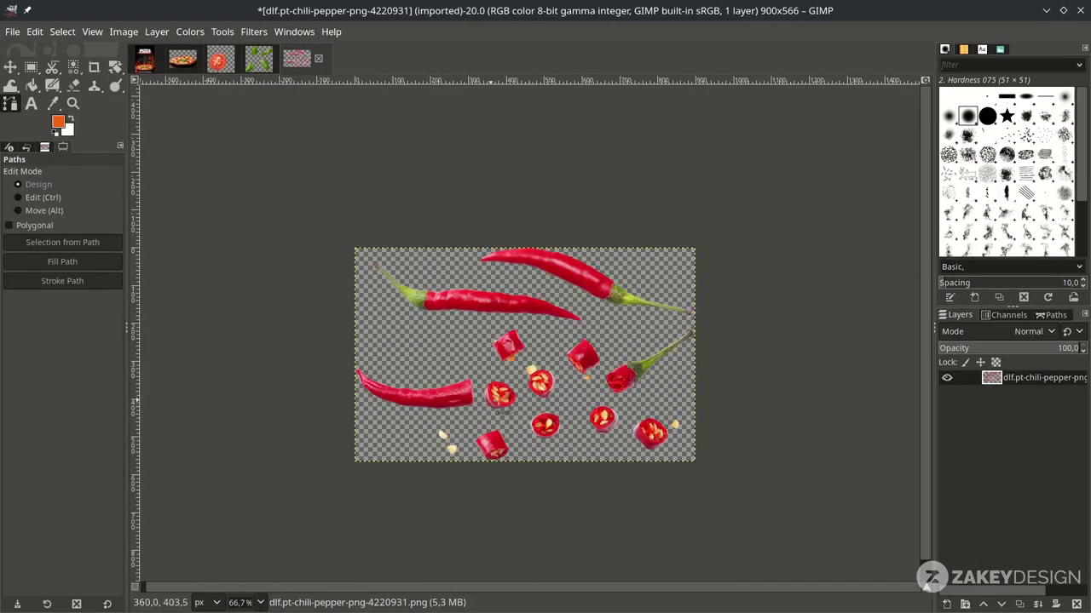